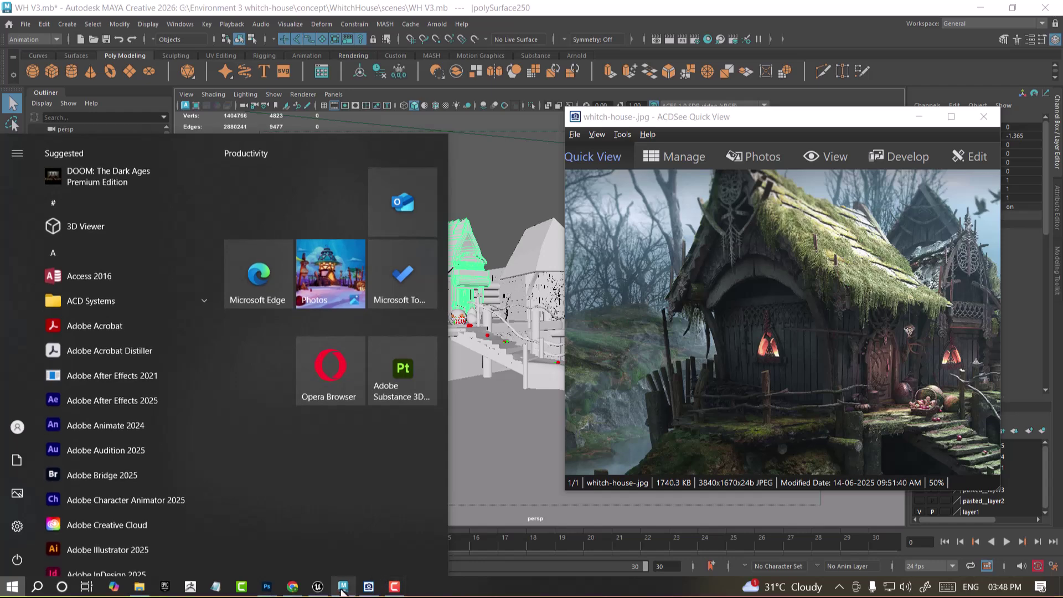
Switch to Unreal Editor to compare the house blockout with the reference image, and return to Maya
left_click(346, 561)
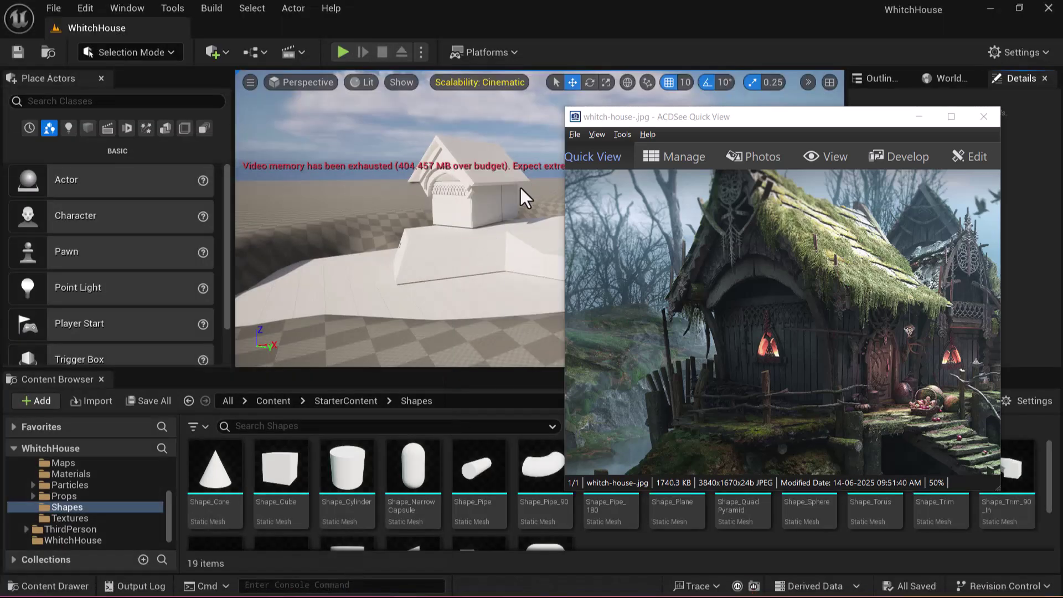
left_click_drag(769, 118, 702, 134)
key("super")
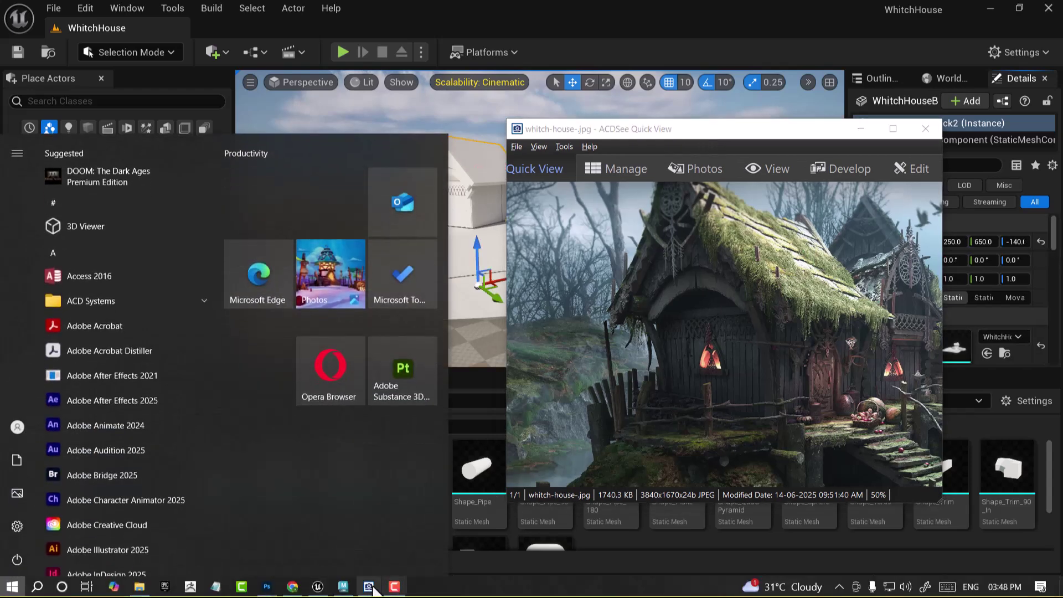
left_click(344, 586)
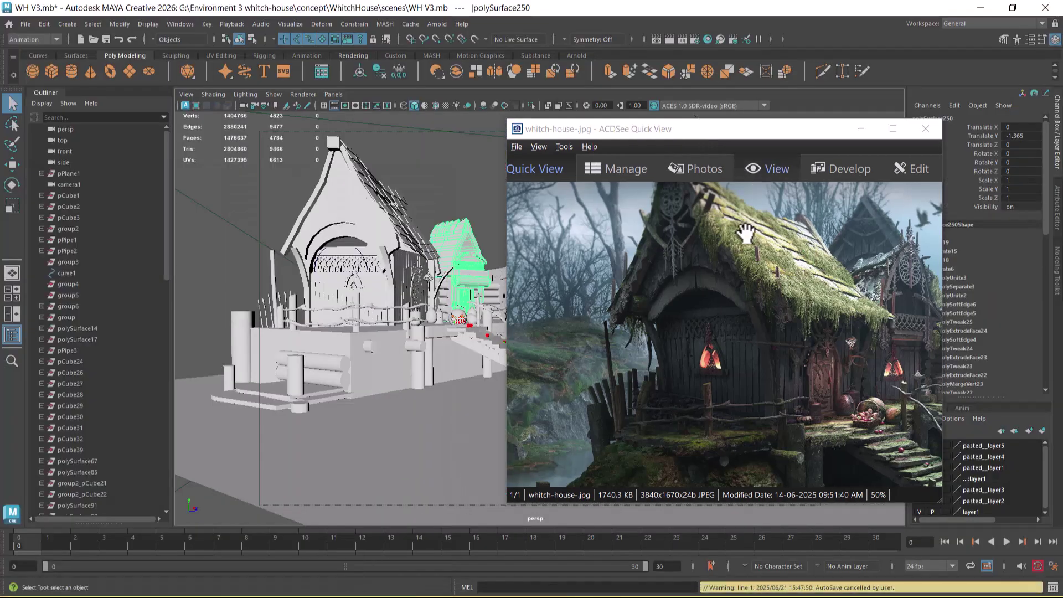
Zoom out the whitch-house reference image to view it whole, and minimize its window
left_click(747, 244)
scroll(748, 244, "down", 3)
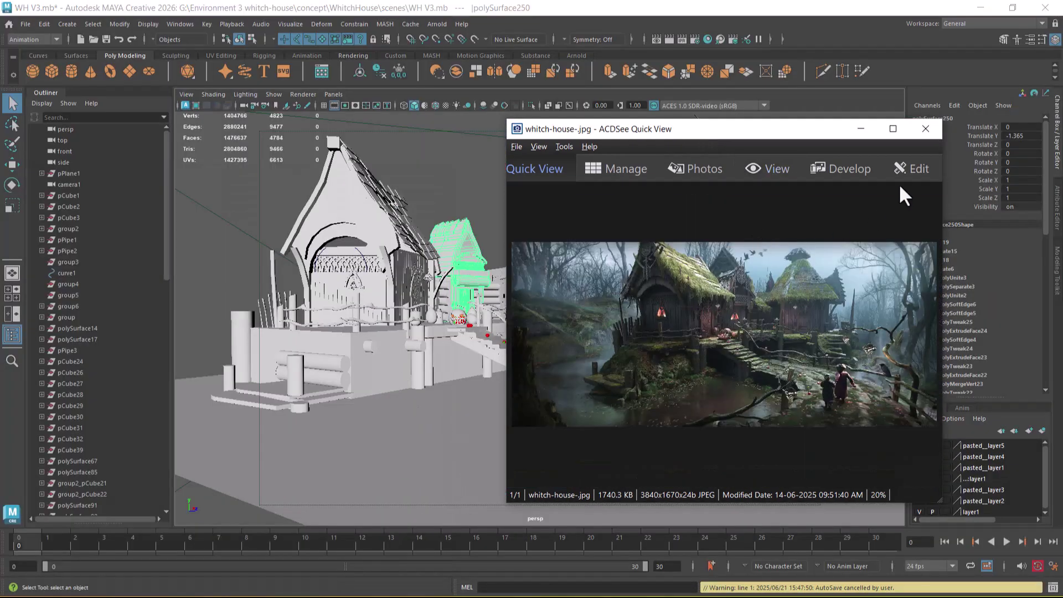
left_click(863, 129)
left_click(560, 181)
left_click_drag(554, 193, 757, 272)
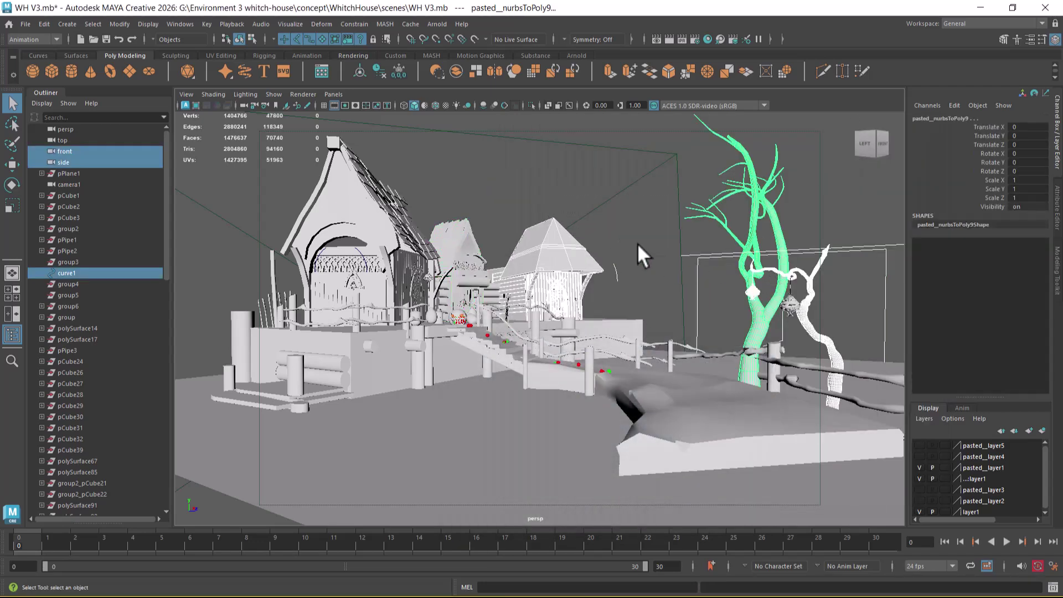
left_click_drag(209, 146, 756, 475)
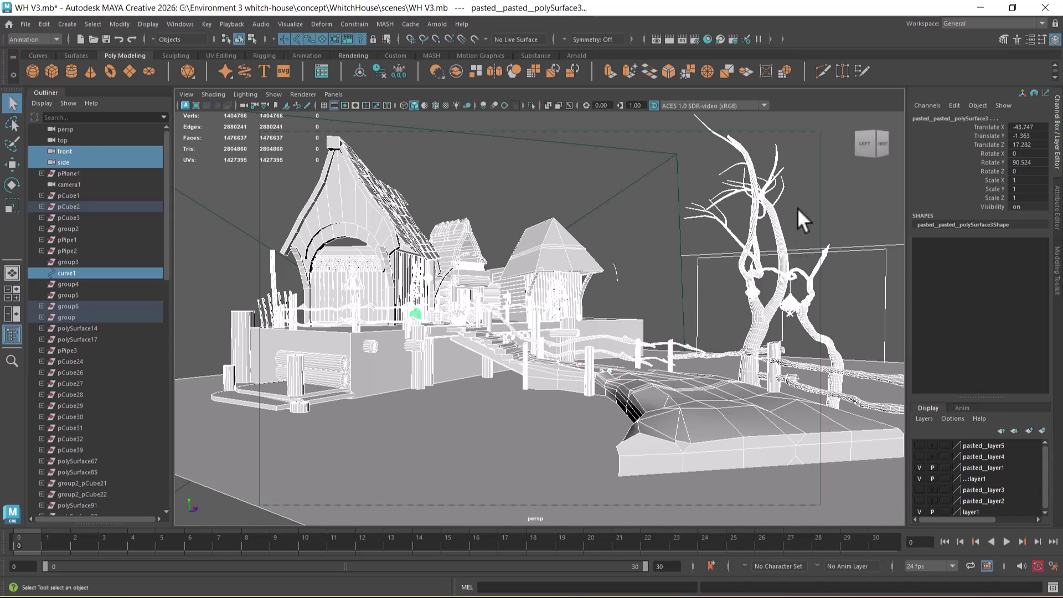
left_click(795, 242)
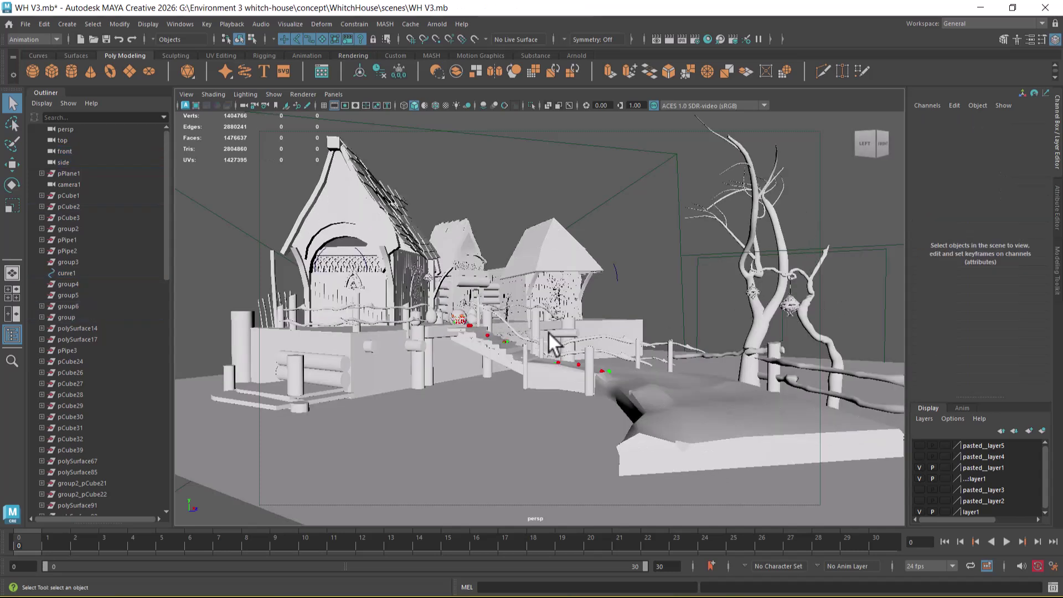
Select every object in the witch house scene
left_click(378, 455)
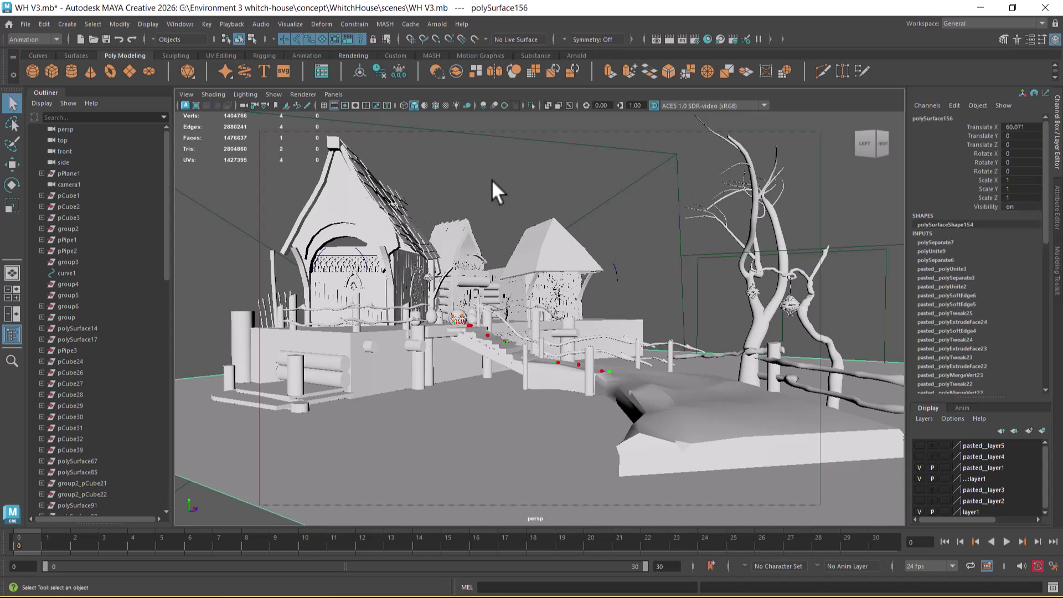
right_click(513, 153)
right_click_drag(672, 135, 671, 172)
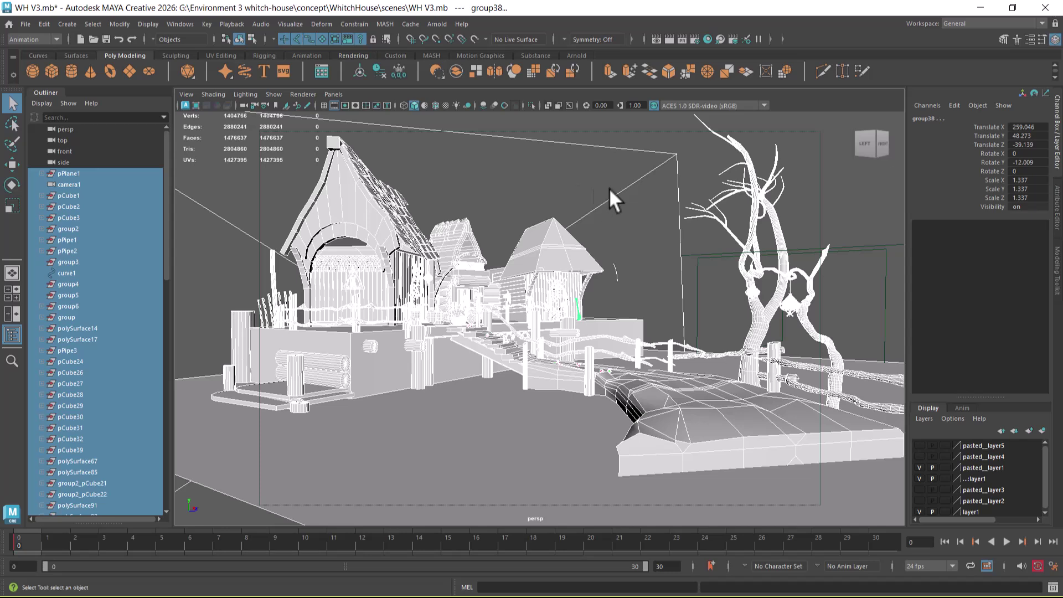
Export the whole scene in FBX export format to the project's scenes folder under the name WhitchHouseV3
left_click(26, 25)
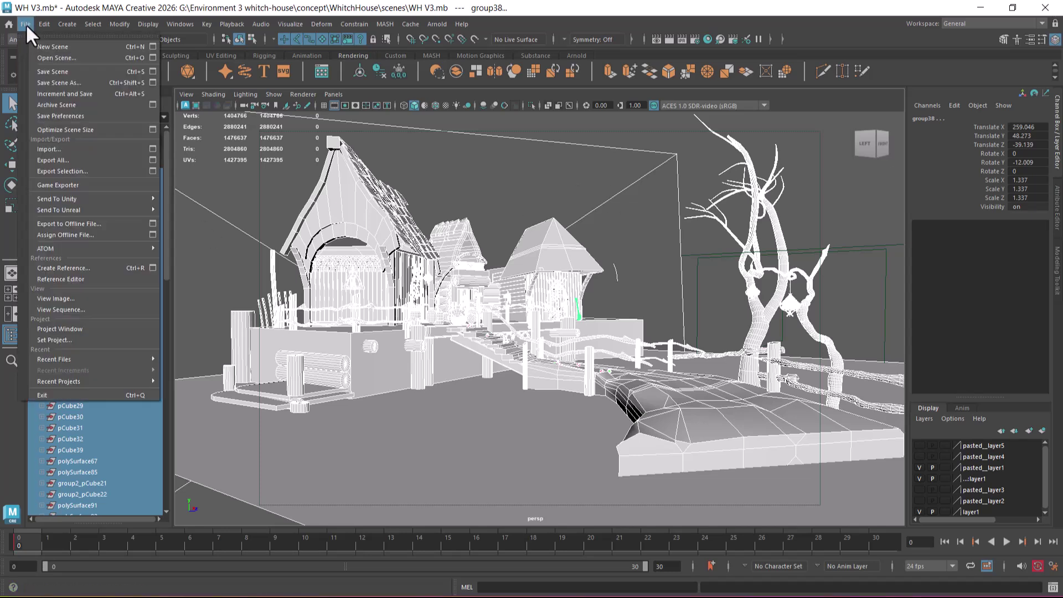
left_click(74, 159)
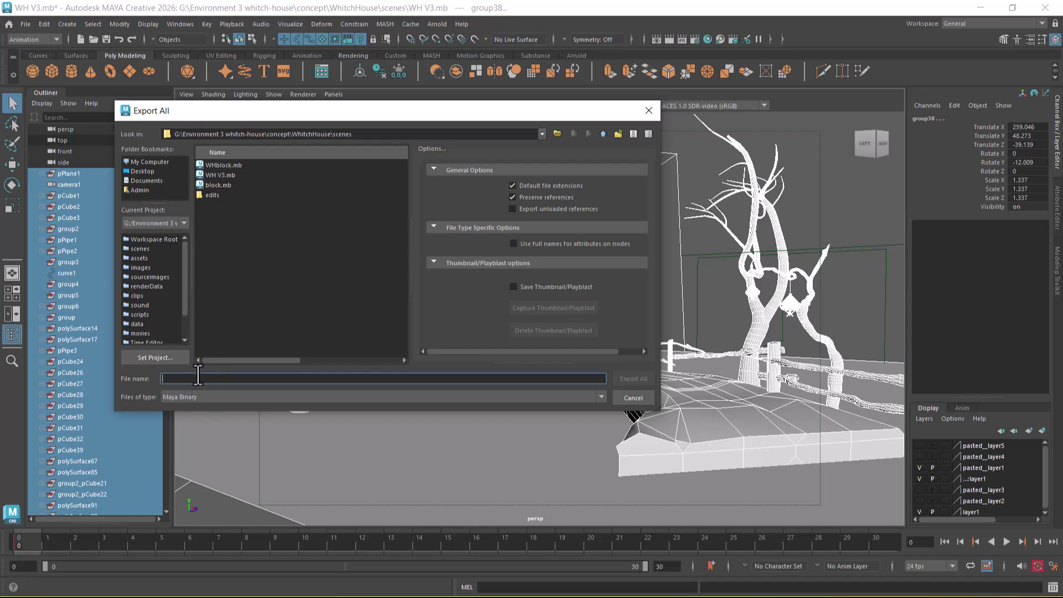
type("Whitch")
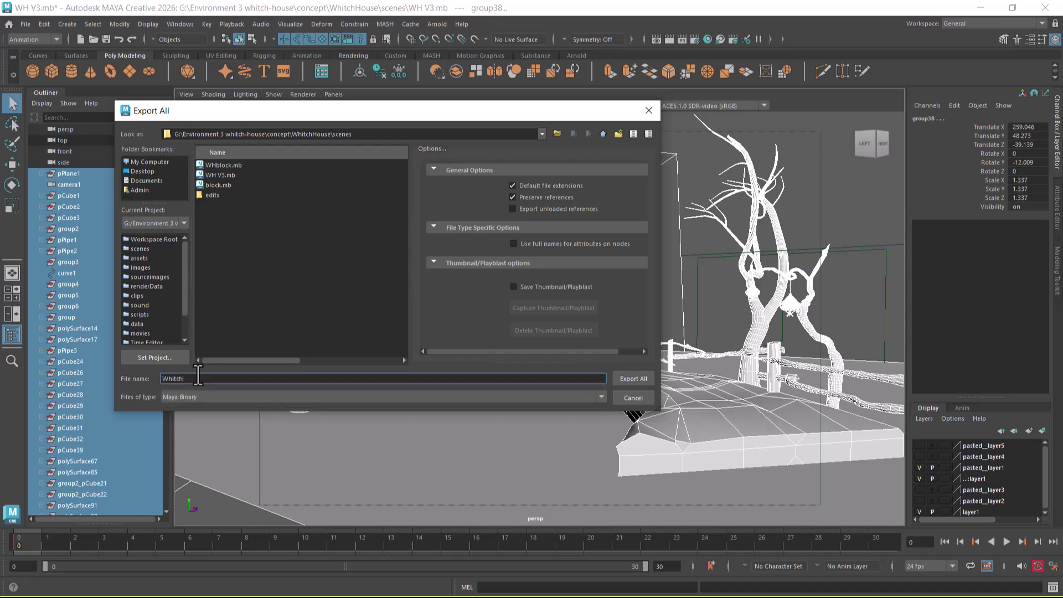
type("Ho")
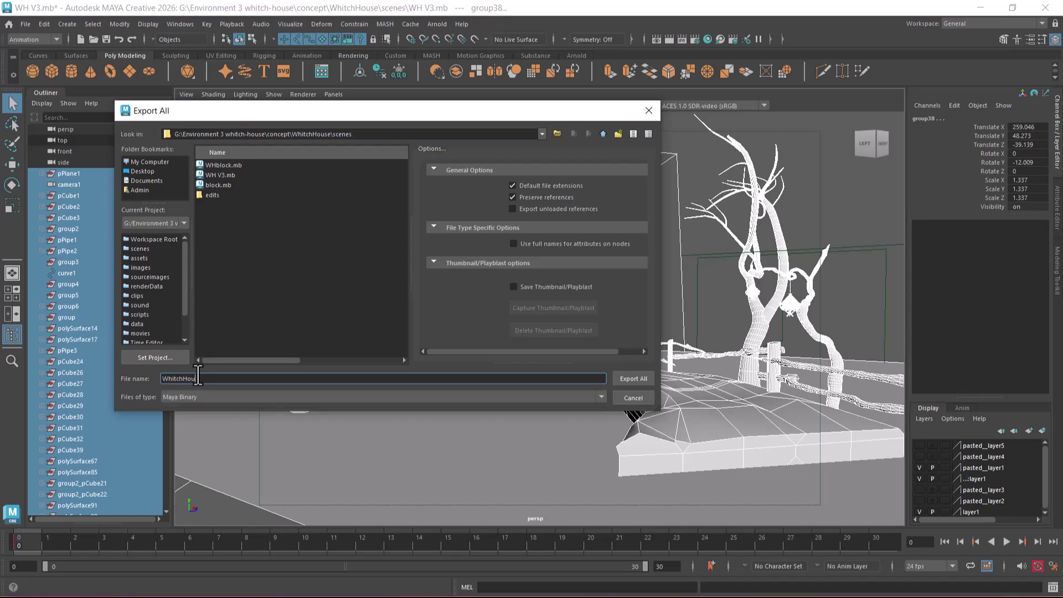
type("u")
left_click(324, 397)
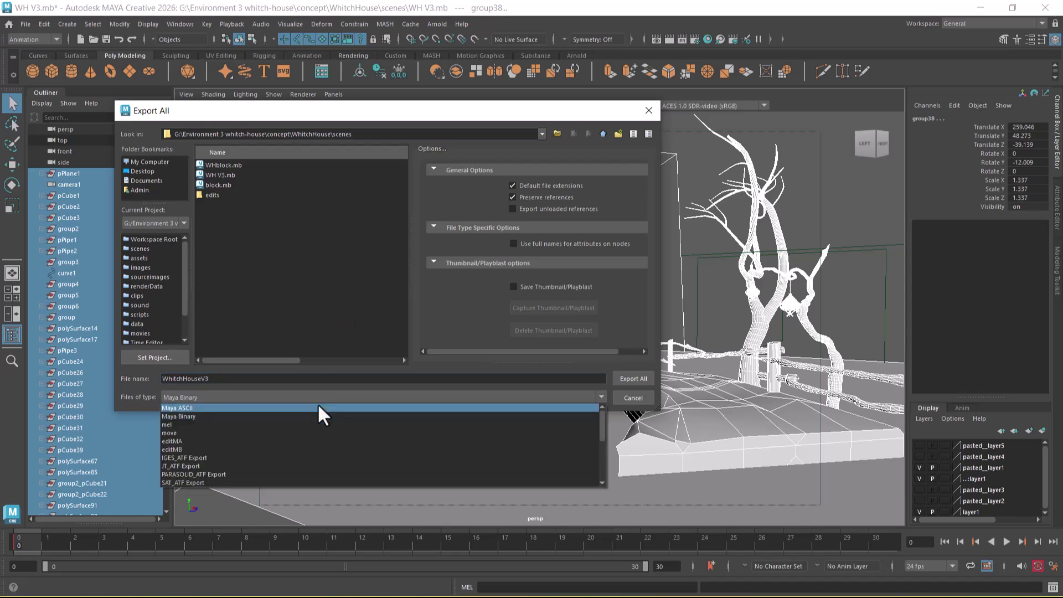
scroll(264, 457, "down", 2)
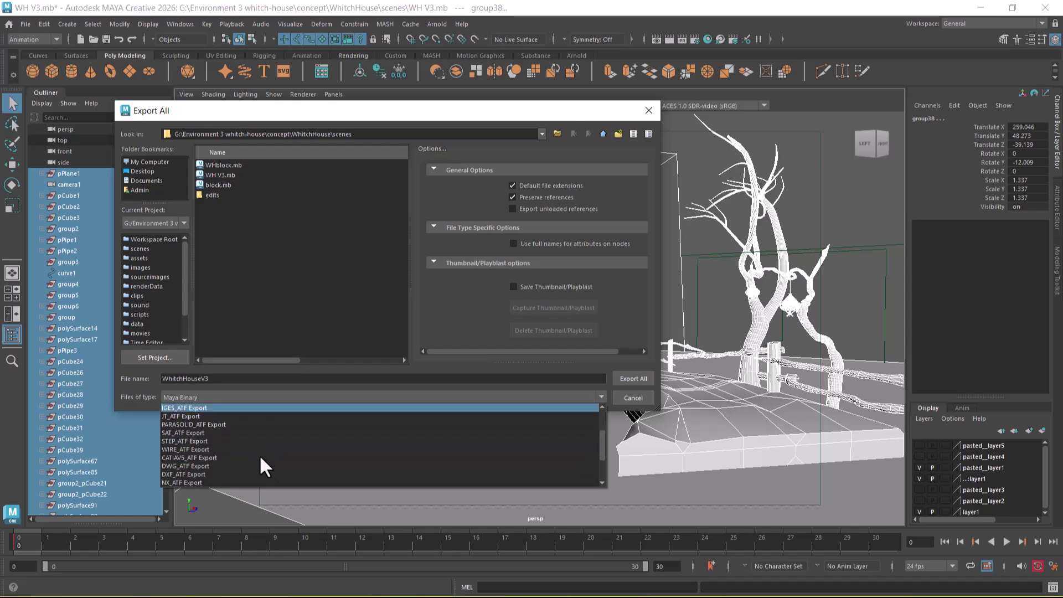
scroll(244, 451, "down", 1)
scroll(241, 453, "down", 1)
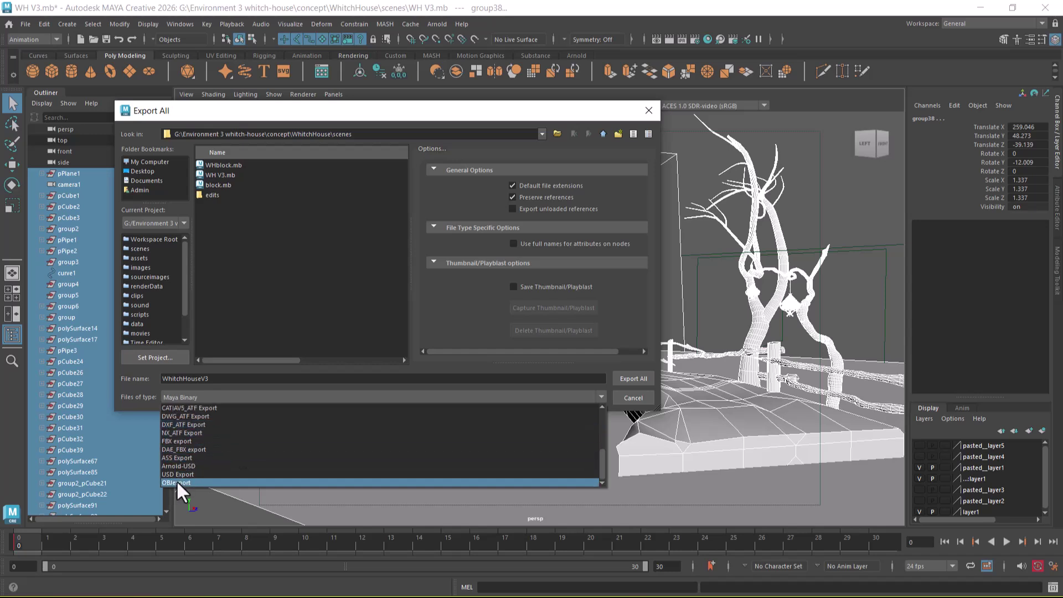
left_click(189, 442)
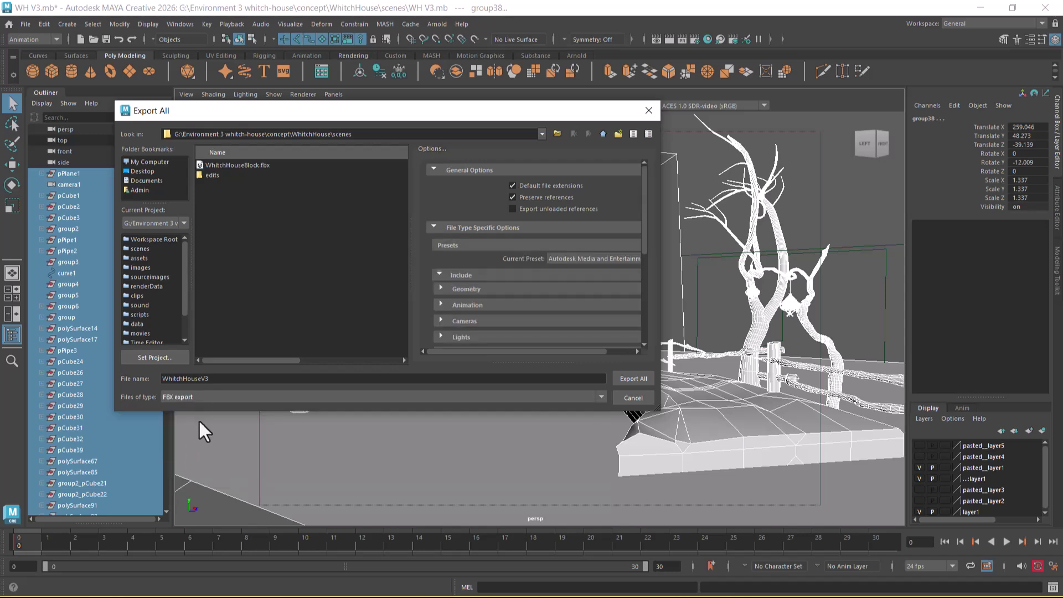
left_click(633, 378)
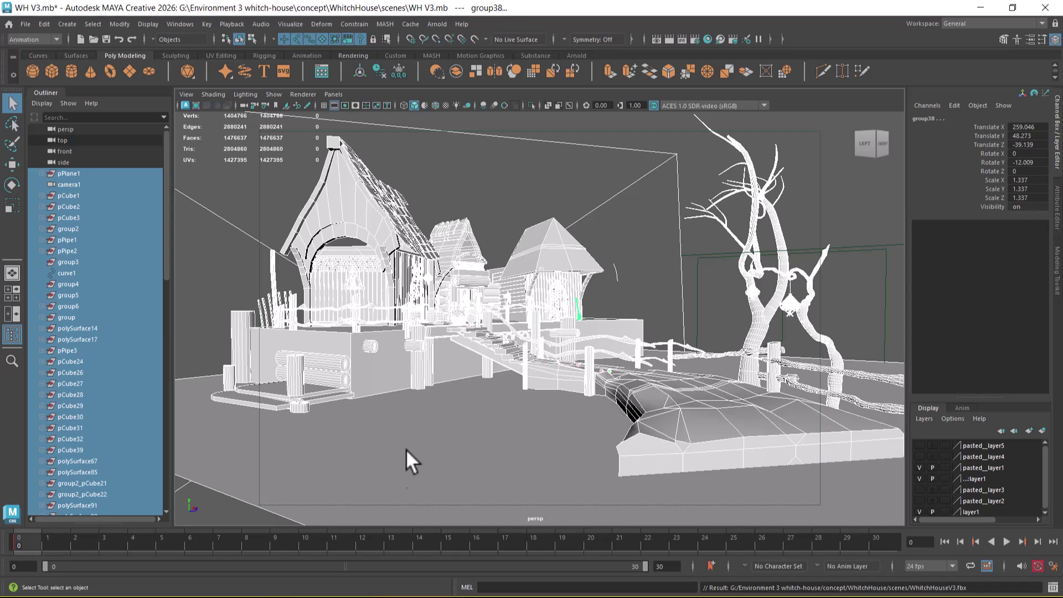
Switch to Unreal Editor and open the WhitchHouse folder inside the project's Content
key("super")
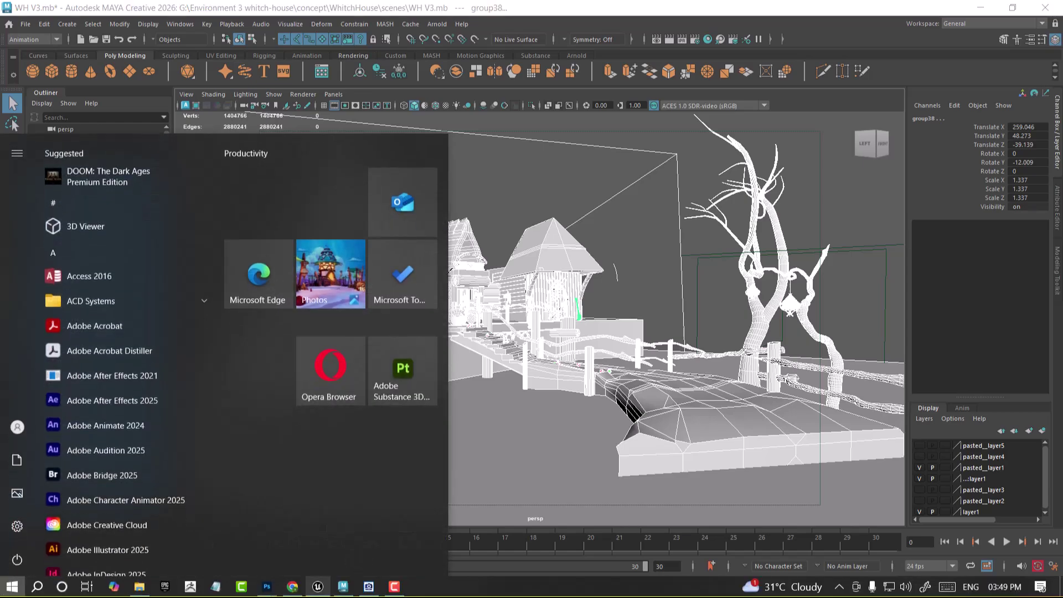
left_click(318, 587)
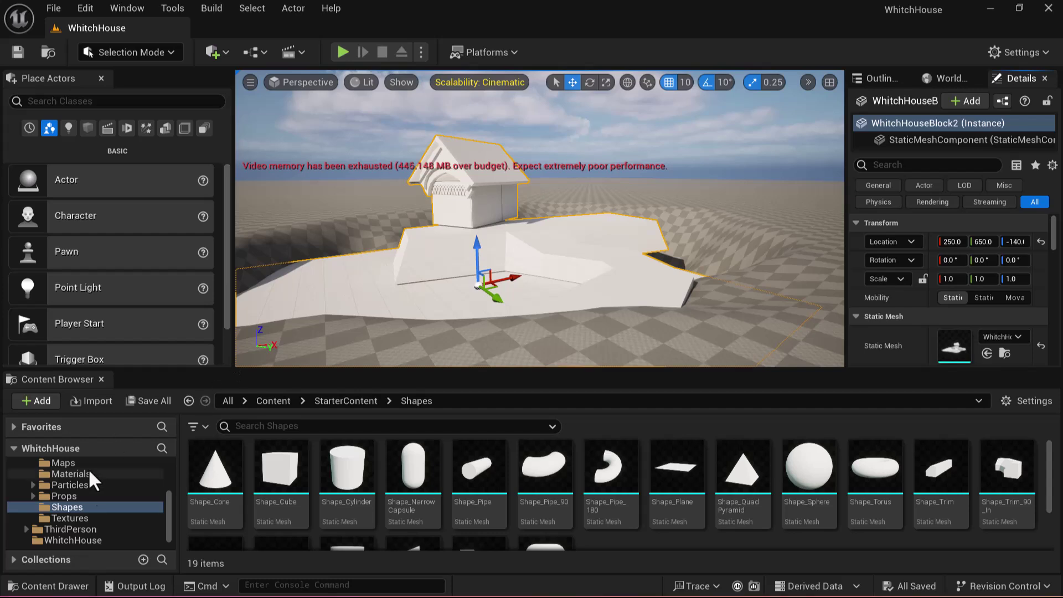
scroll(68, 513, "up", 3)
left_click(41, 465)
left_click(58, 476)
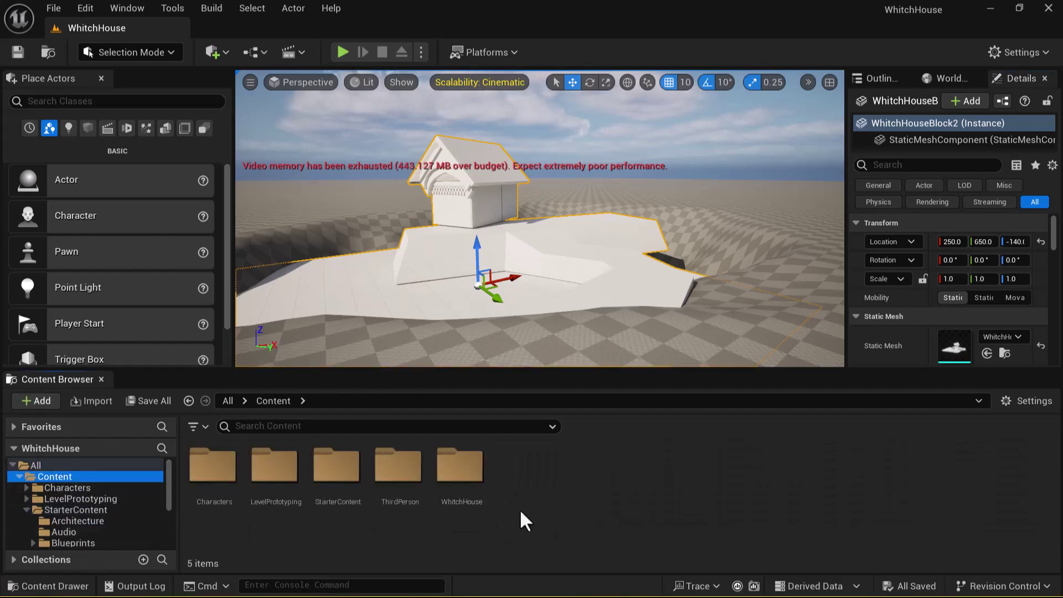
double_click(462, 468)
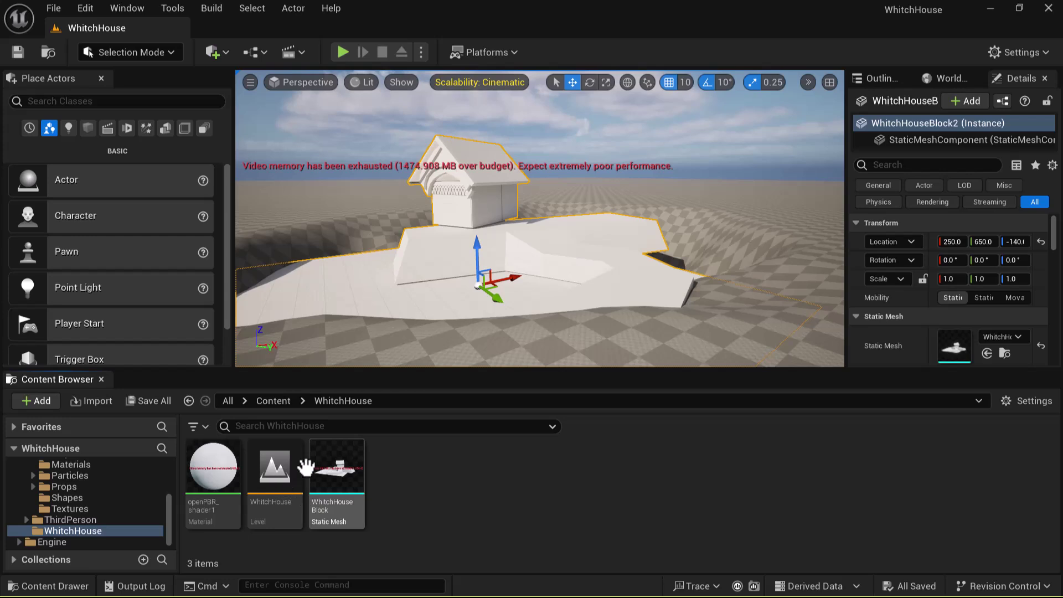
Start importing WhitchHouseV3.fbx from the scenes folder into the WhitchHouse content folder
right_click(432, 487)
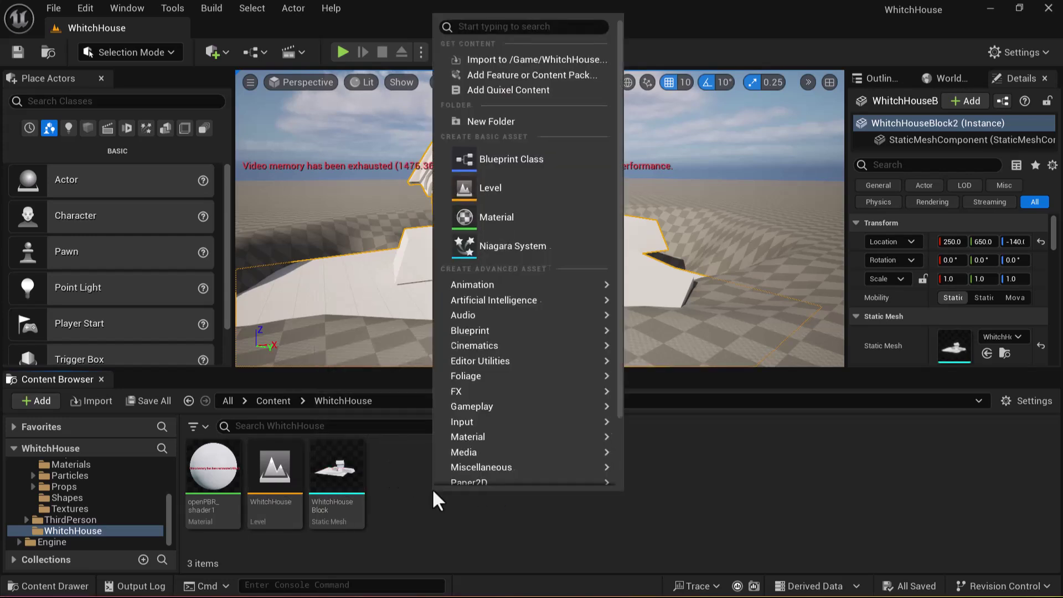
left_click(512, 63)
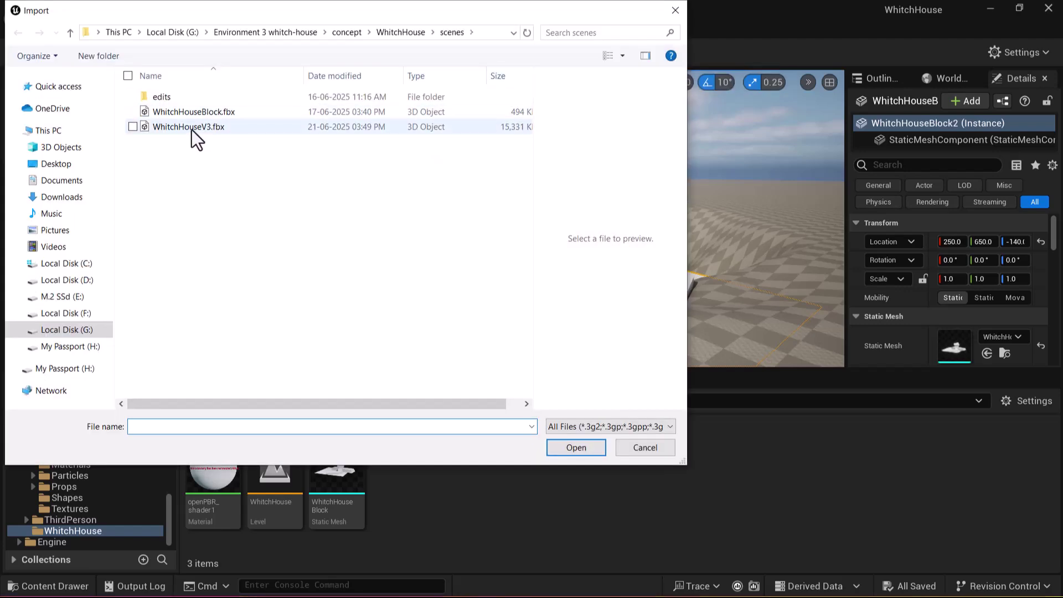
double_click(192, 129)
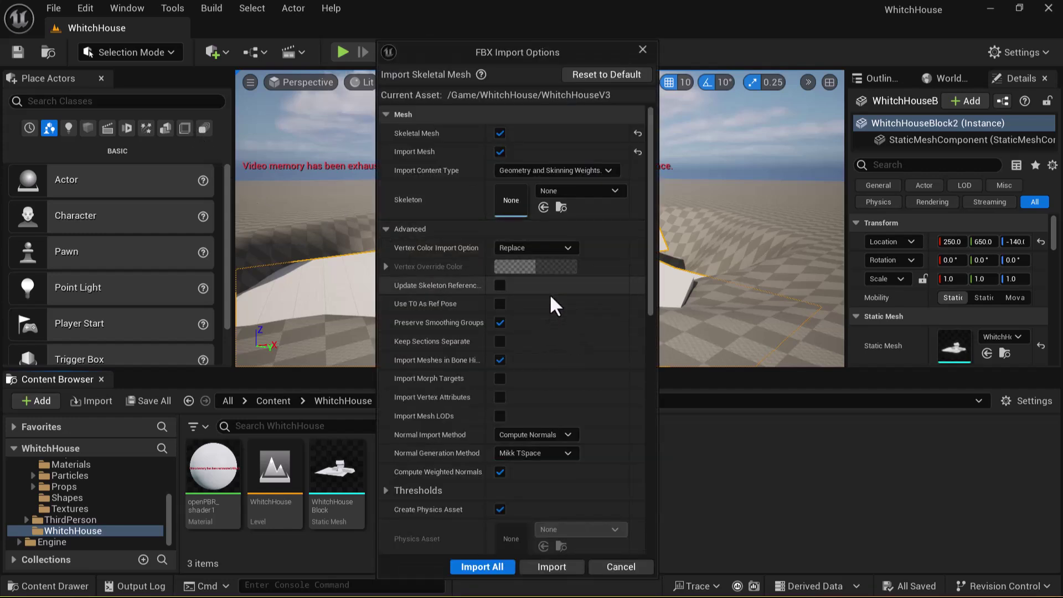
Review the mesh, animation, transform, miscellaneous, material and file information settings of the WhitchHouseV3 FBX import
scroll(553, 304, "down", 1)
scroll(554, 307, "up", 1)
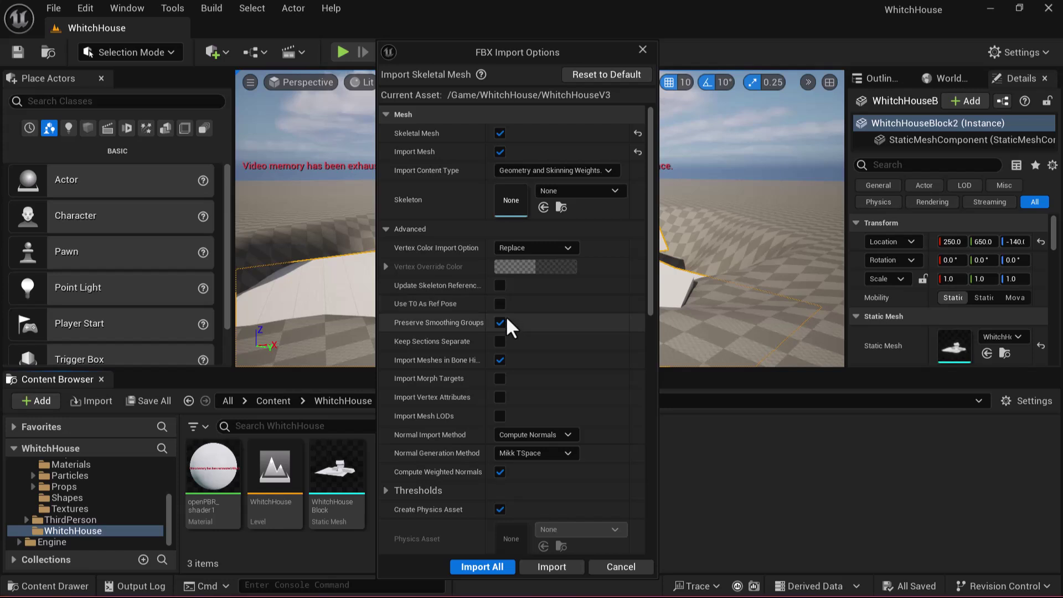
scroll(510, 317, "down", 2)
scroll(509, 317, "down", 2)
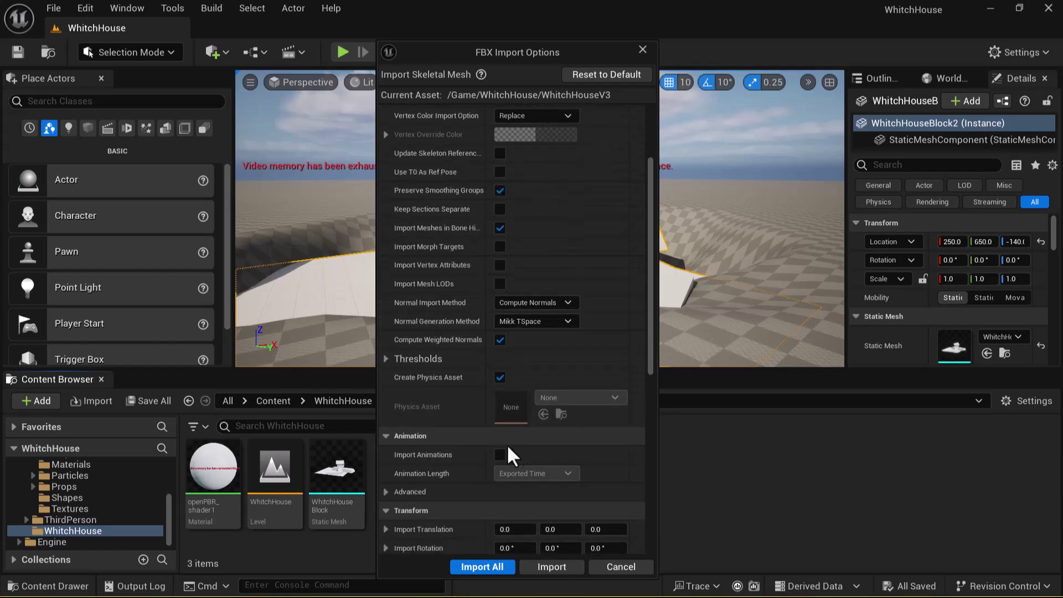
scroll(498, 451, "down", 2)
left_click(395, 451)
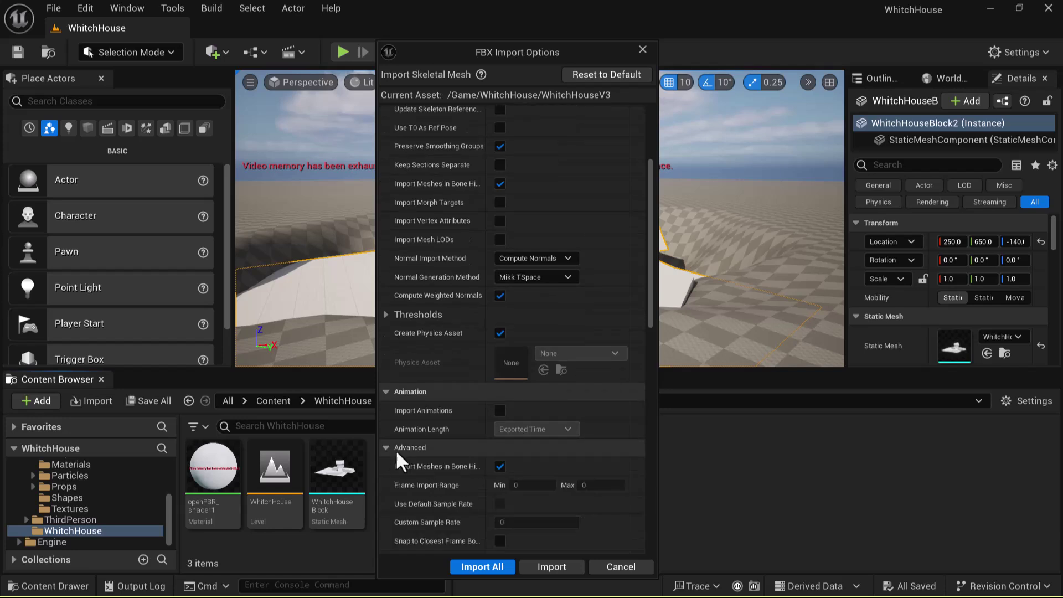
scroll(446, 477, "down", 1)
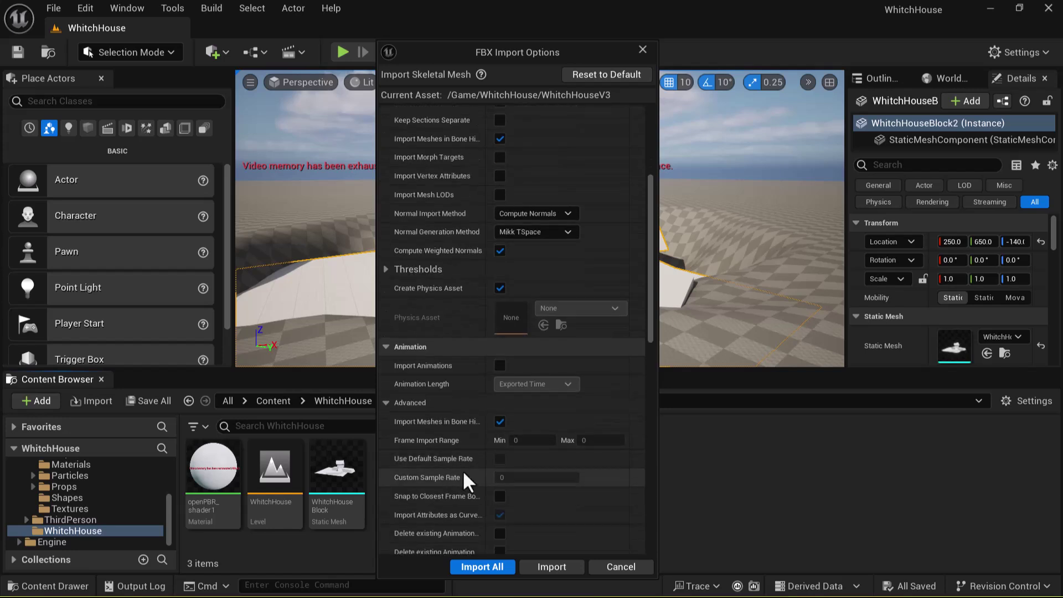
scroll(474, 485, "down", 1)
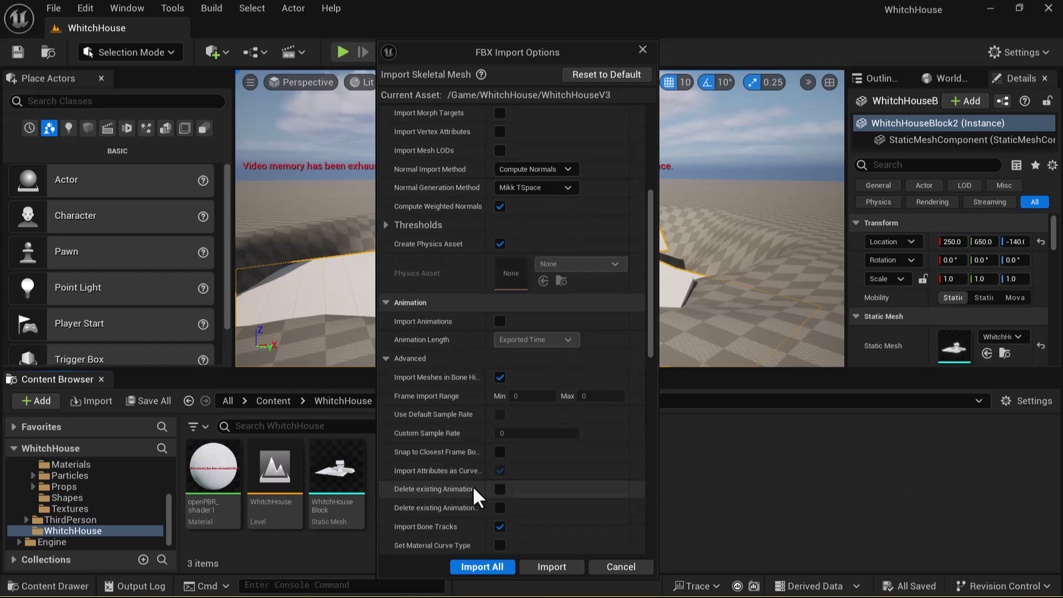
scroll(470, 451, "down", 4)
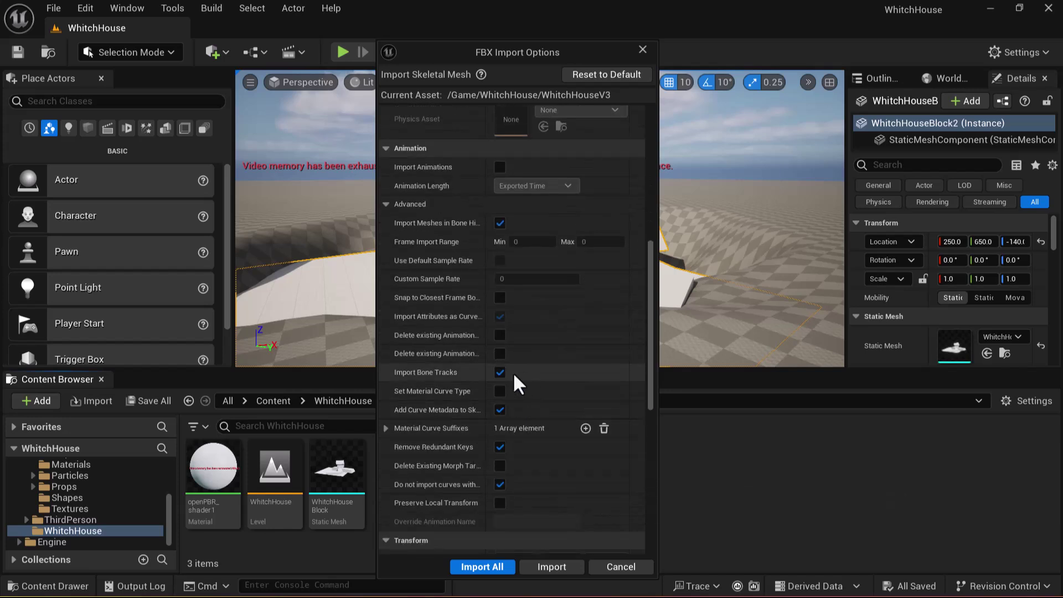
scroll(487, 477, "down", 3)
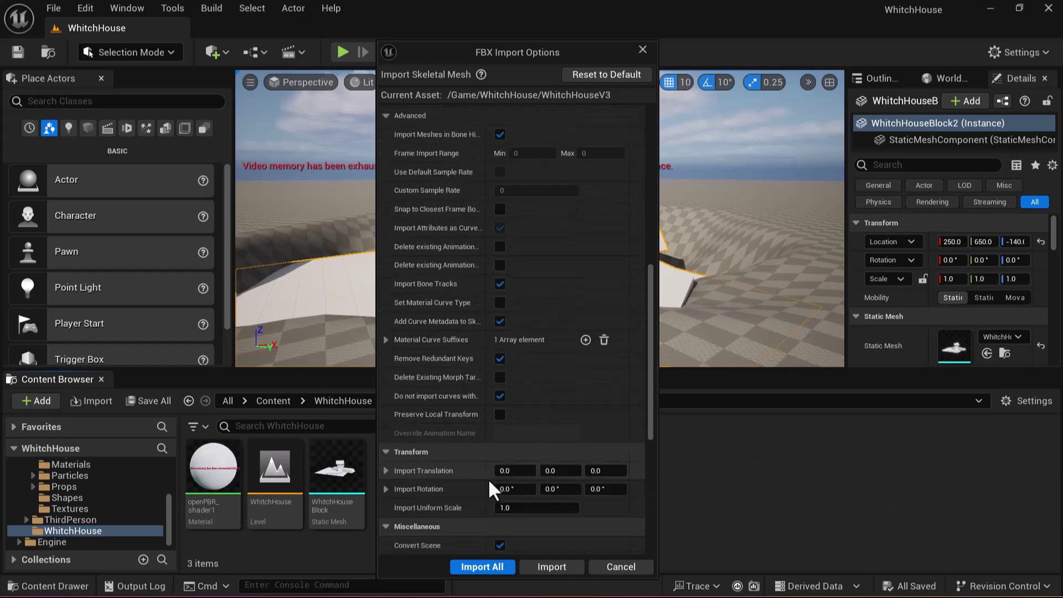
scroll(493, 443, "down", 4)
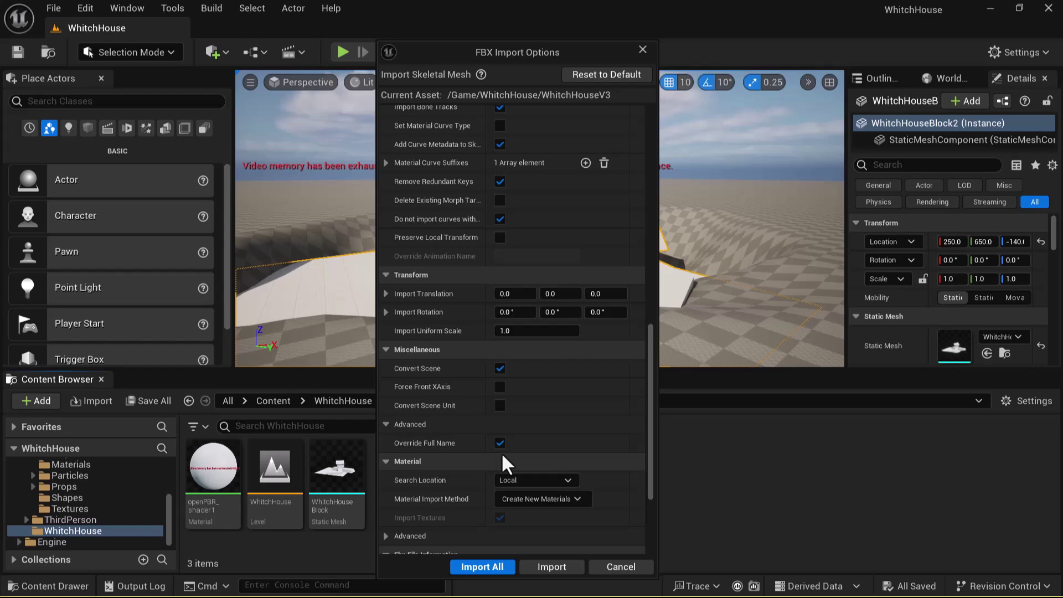
scroll(511, 443, "down", 3)
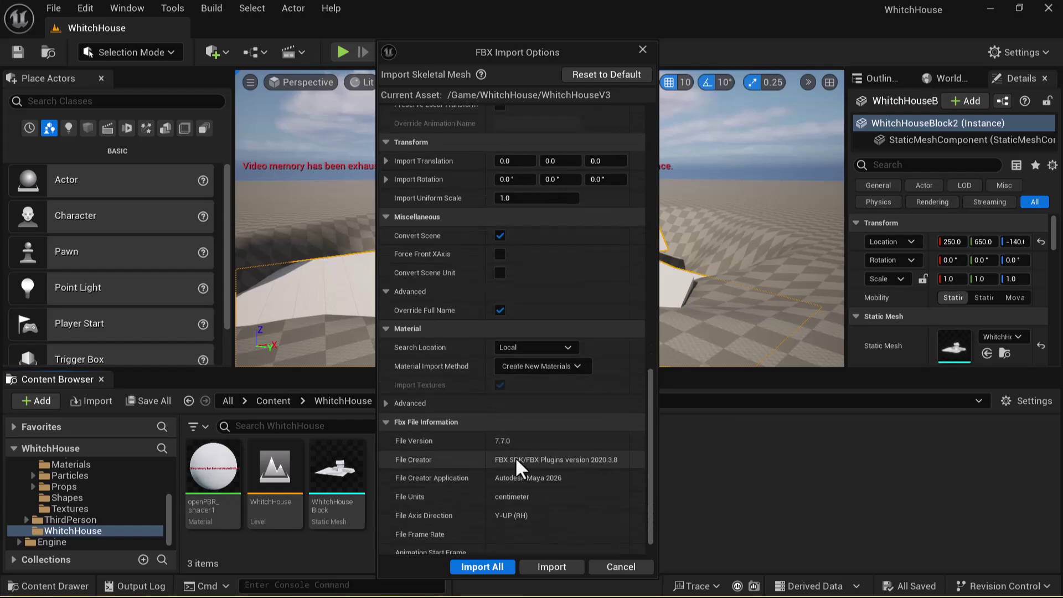
scroll(515, 459, "down", 1)
scroll(536, 446, "up", 8)
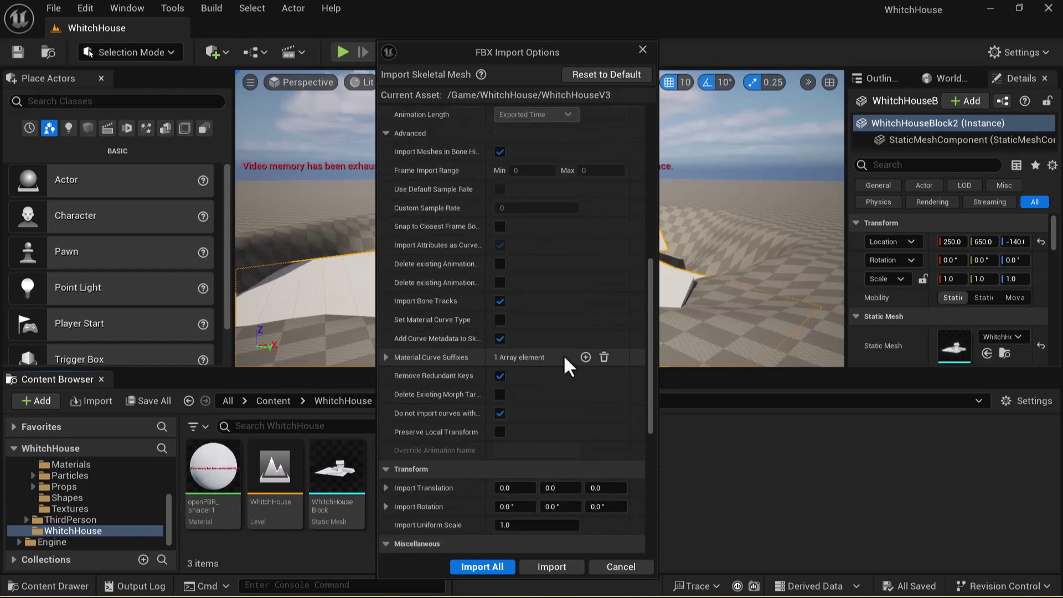
scroll(554, 348, "up", 10)
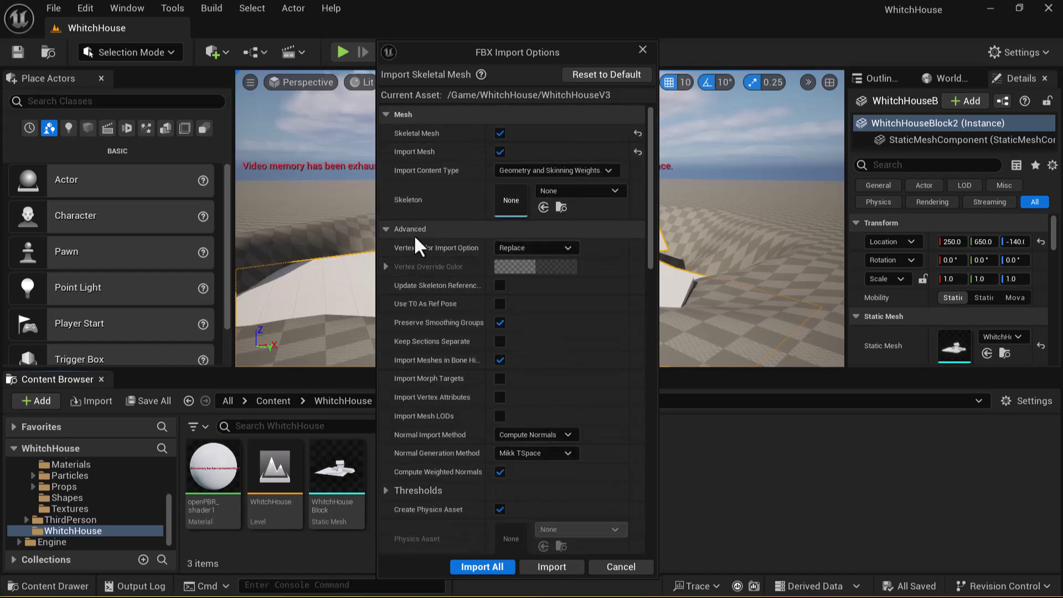
Collapse the Mesh advanced options, the Animation section and the Miscellaneous advanced options, and review the remaining import settings
left_click(389, 231)
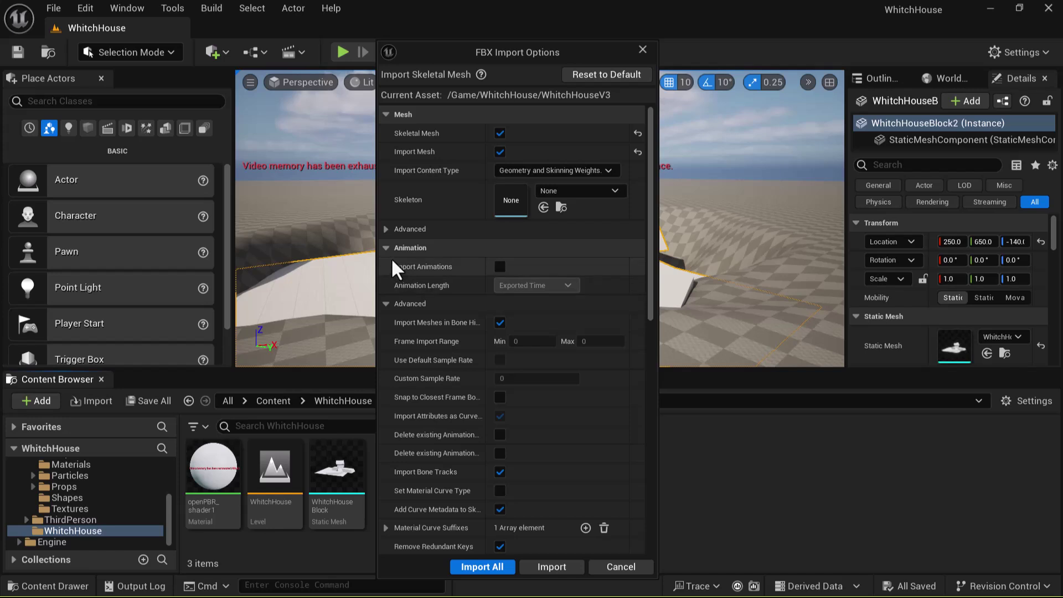
left_click(388, 250)
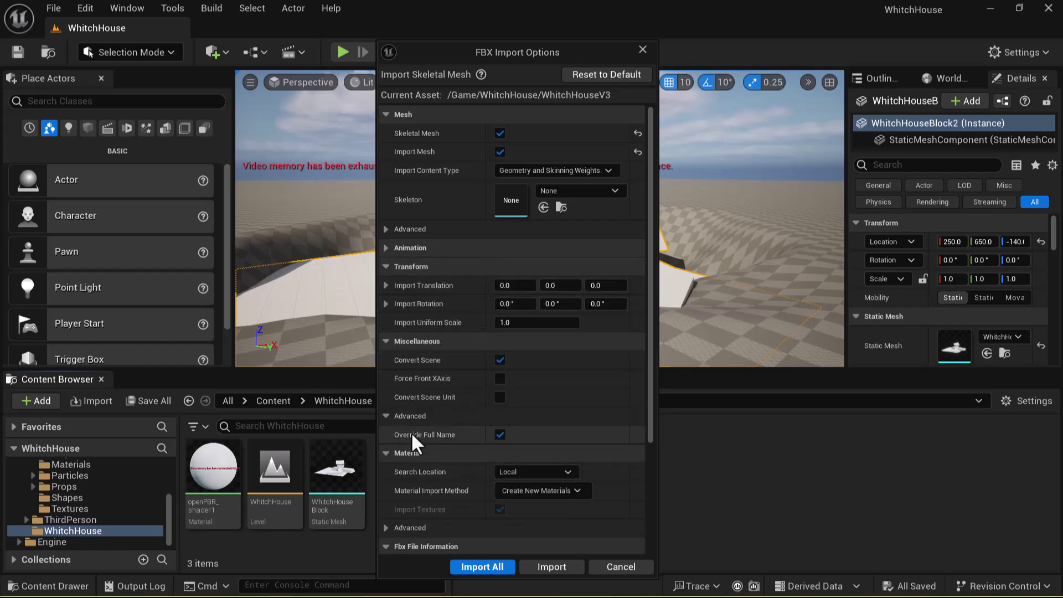
left_click(385, 417)
left_click(387, 418)
left_click(387, 418)
left_click(387, 418)
left_click(386, 418)
scroll(392, 515, "down", 3)
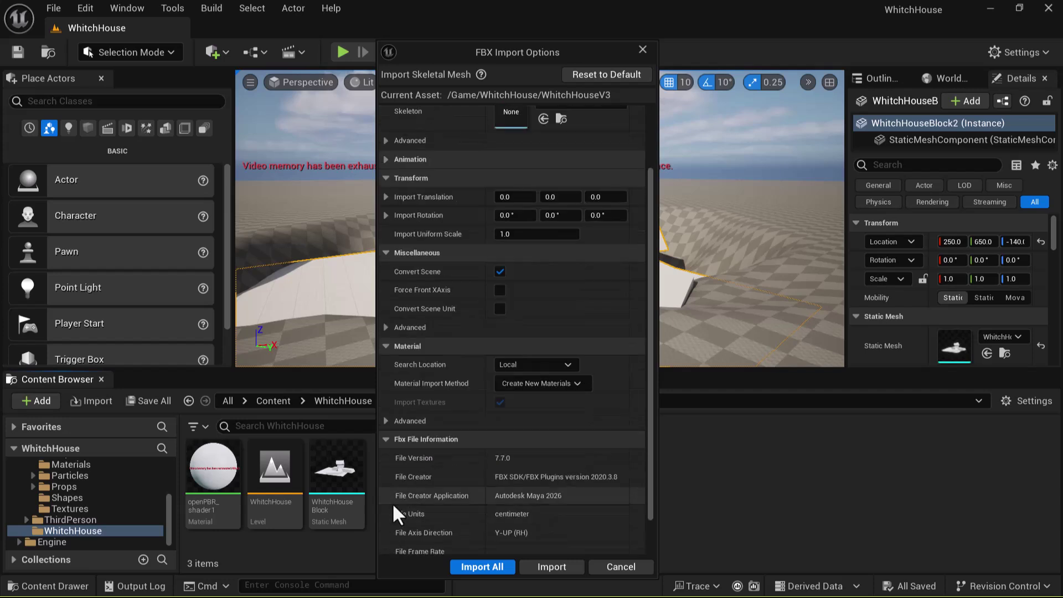
scroll(425, 421, "down", 1)
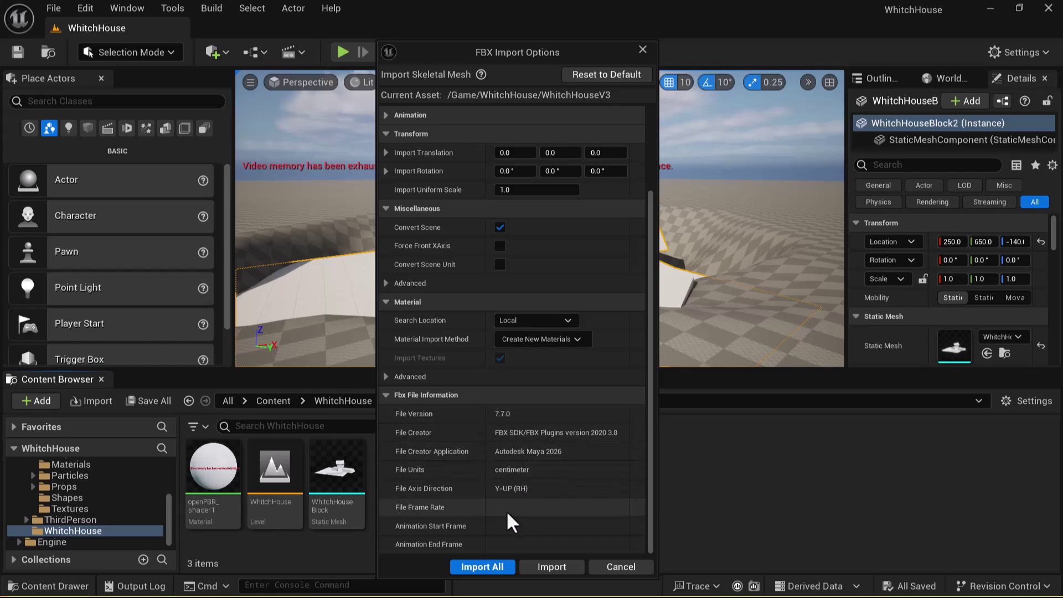
Check the advanced Material options and the advanced Miscellaneous options of the FBX import, and collapse both
left_click(387, 377)
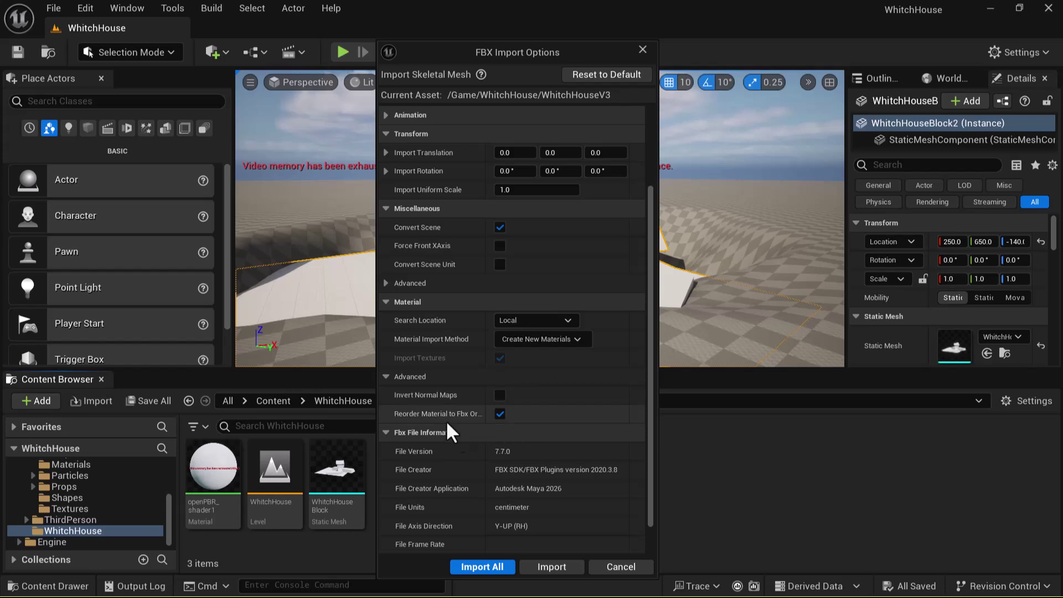
left_click(388, 376)
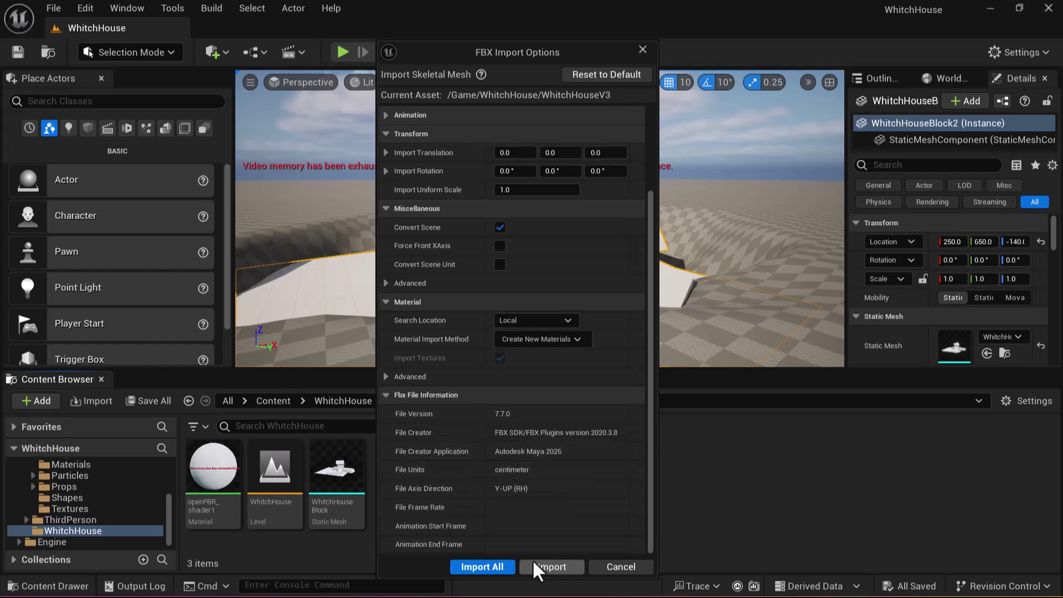
left_click(482, 285)
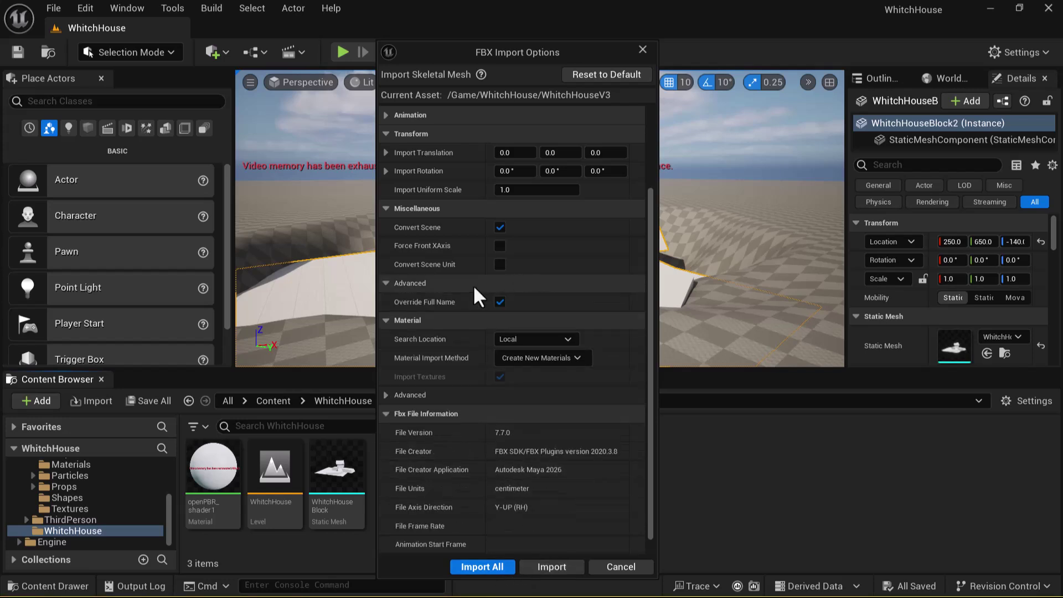
left_click(473, 284)
scroll(504, 285, "up", 3)
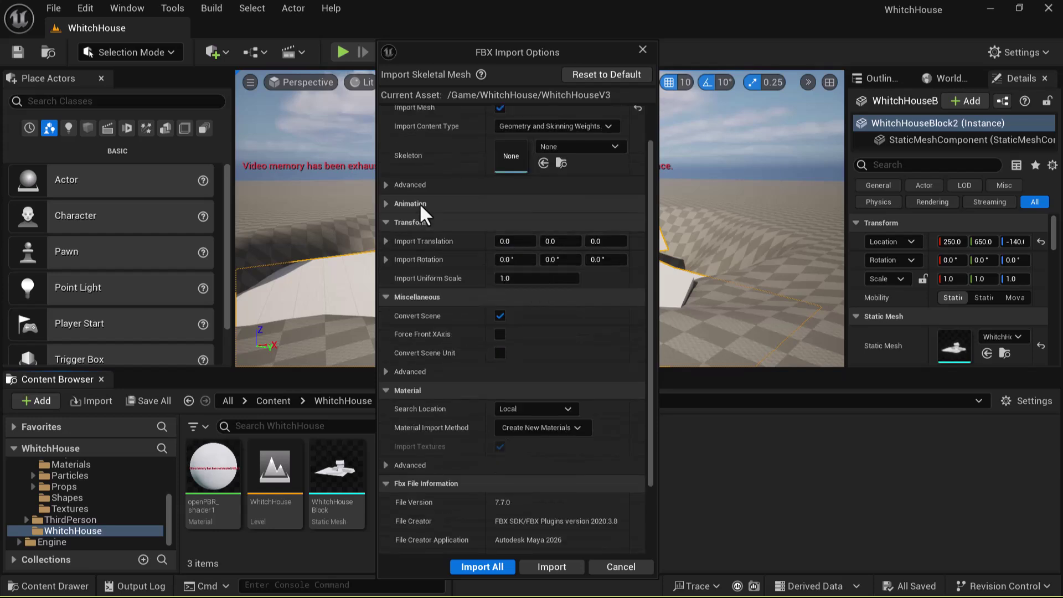
Expand the Mesh advanced options for a final check and import everything from WhitchHouseV3 with Skeletal Mesh enabled
left_click(427, 183)
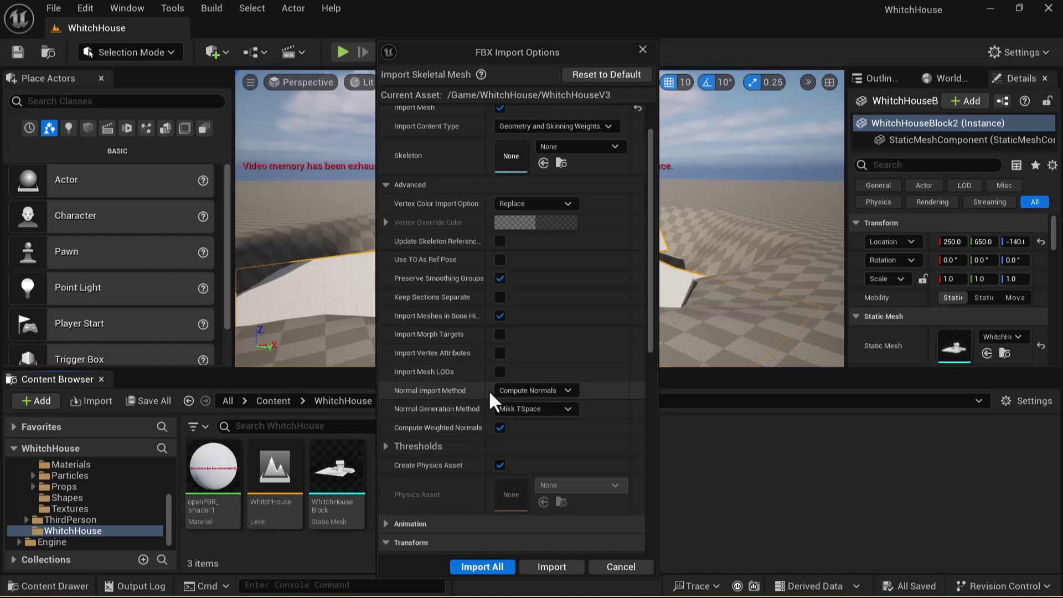
scroll(531, 308, "up", 1)
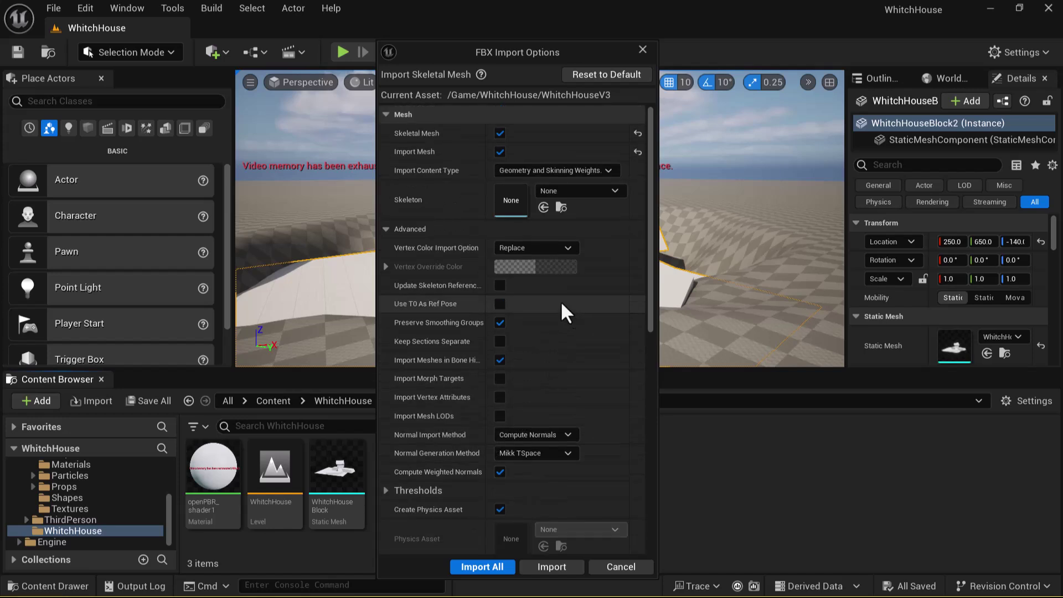
scroll(512, 471, "down", 3)
left_click(494, 567)
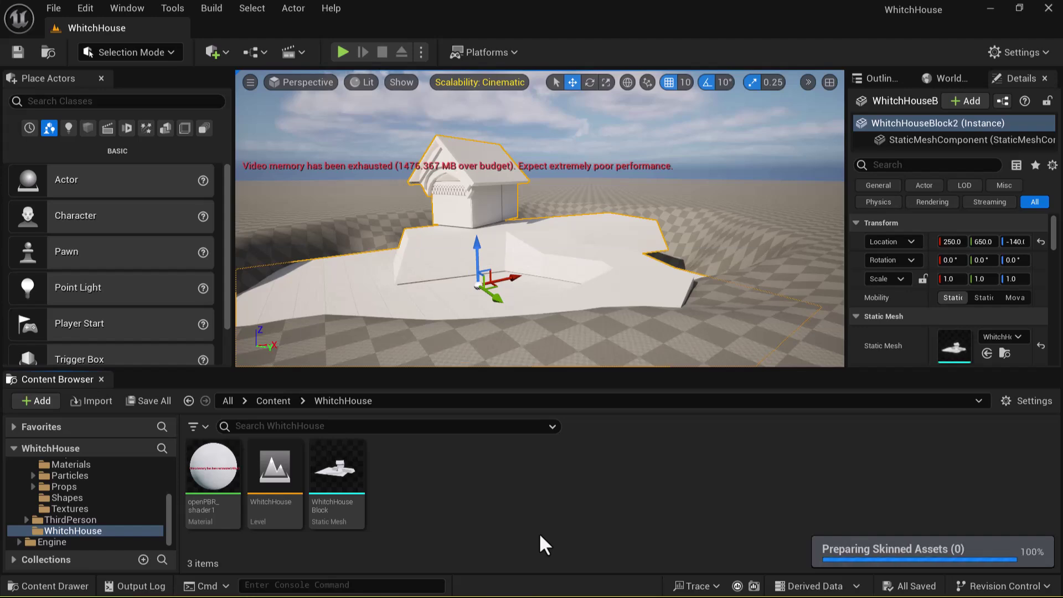
key("alt+Tab")
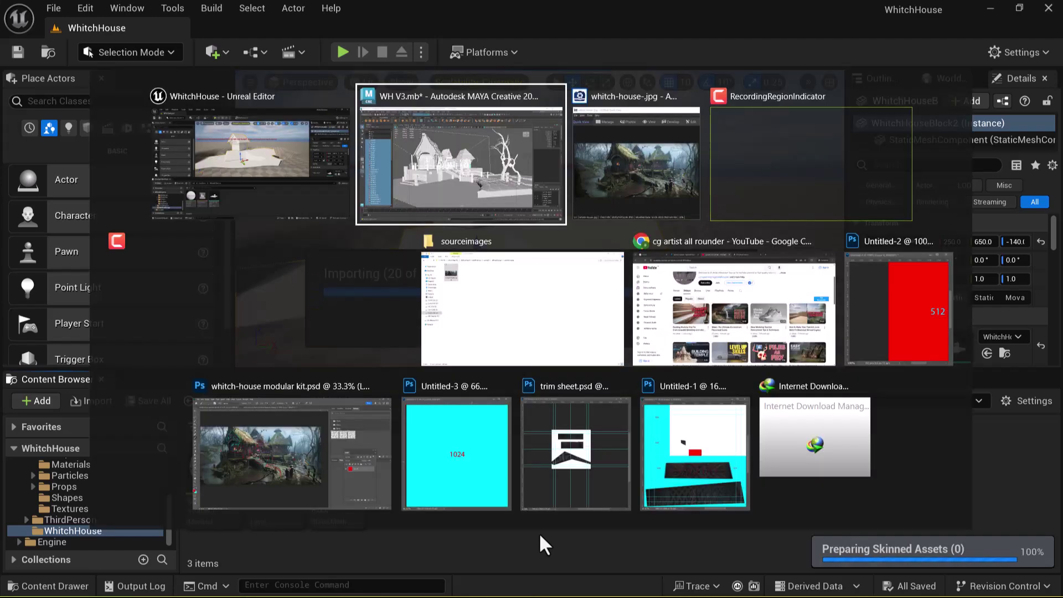
left_click(495, 123)
key("alt+Tab")
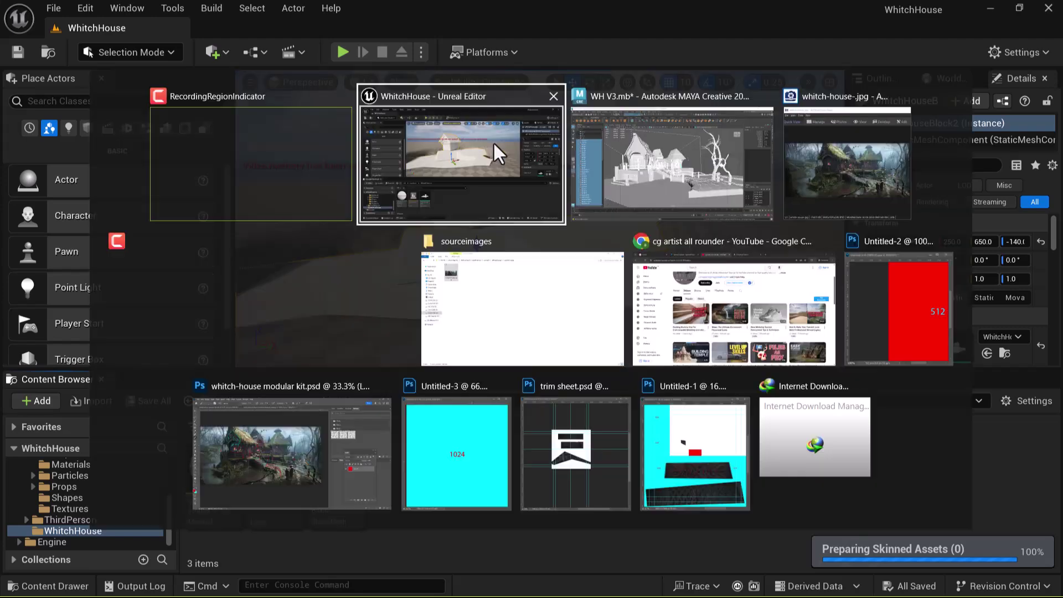
left_click(233, 277)
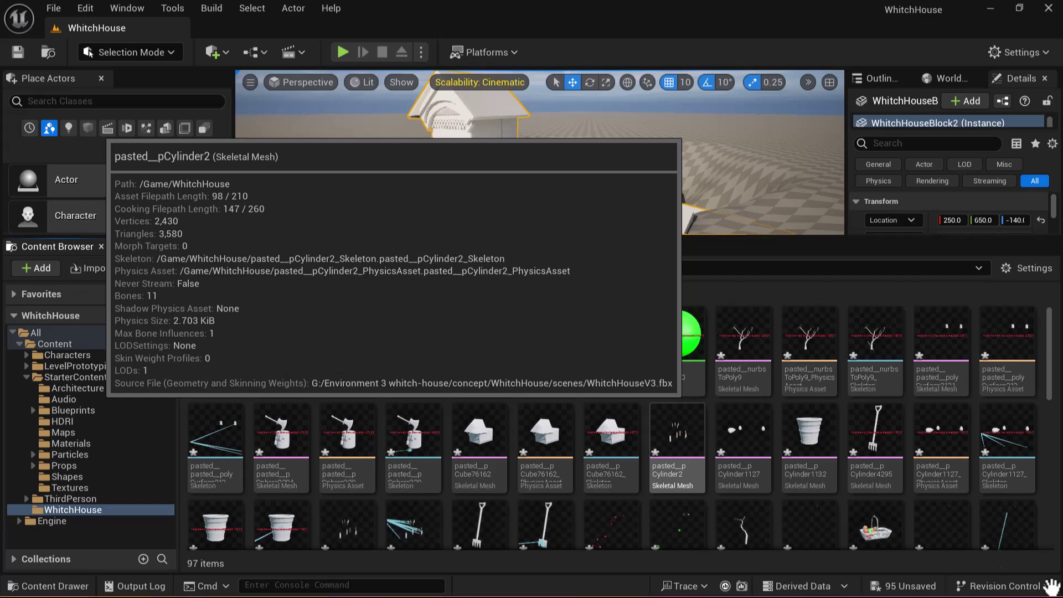
Try placing all imported assets from pasted__nurbsToPoly9 through polySurface3_Skeleton in the level beside the house, and clear the selection
left_click(733, 341)
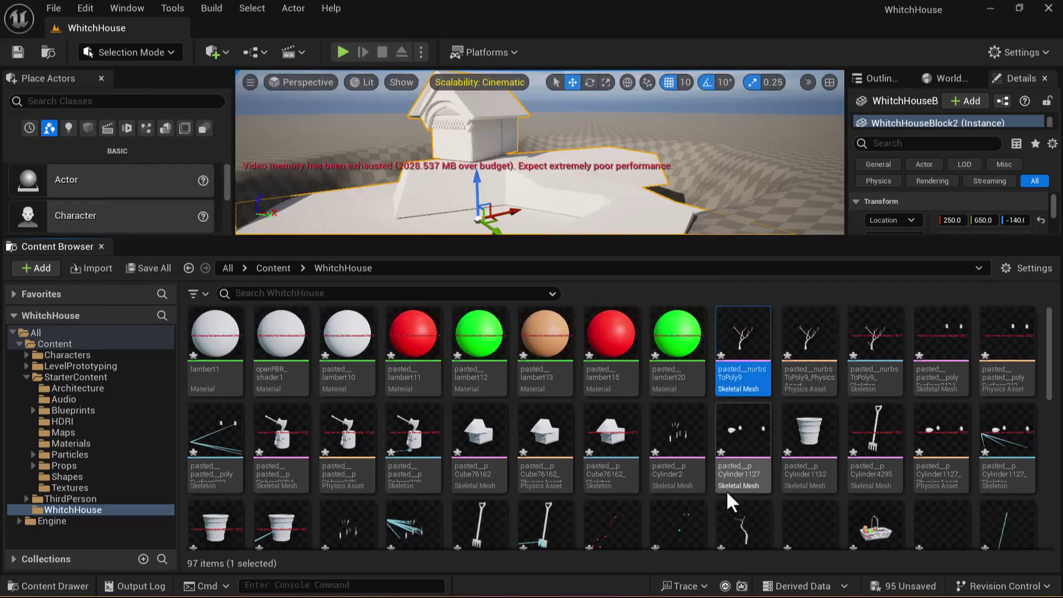
scroll(750, 468, "down", 2)
left_click_drag(1050, 386, 1051, 522)
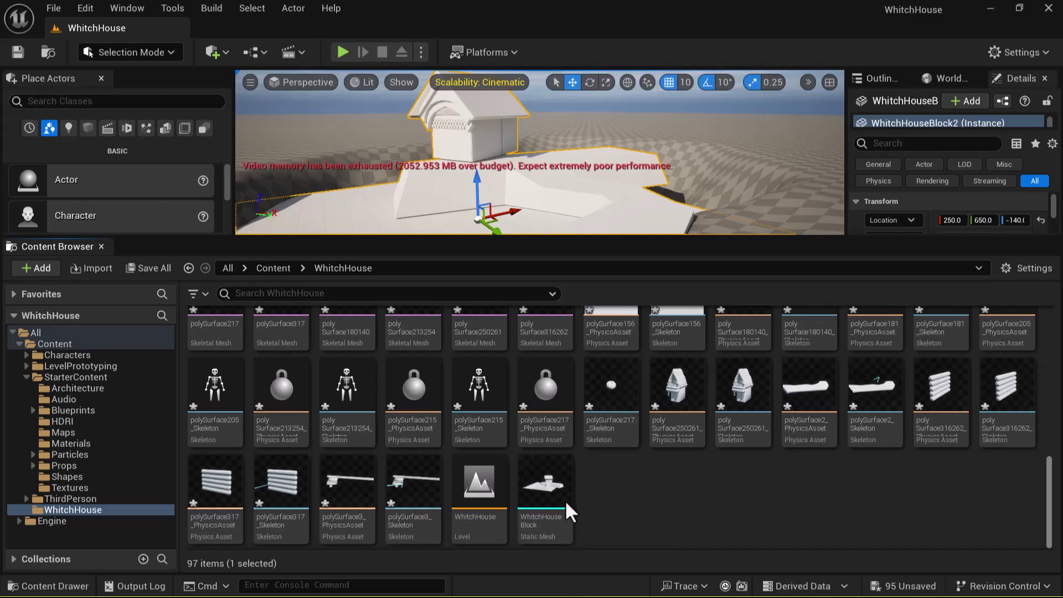
left_click(411, 490, "shift")
left_click_drag(616, 325, 723, 203)
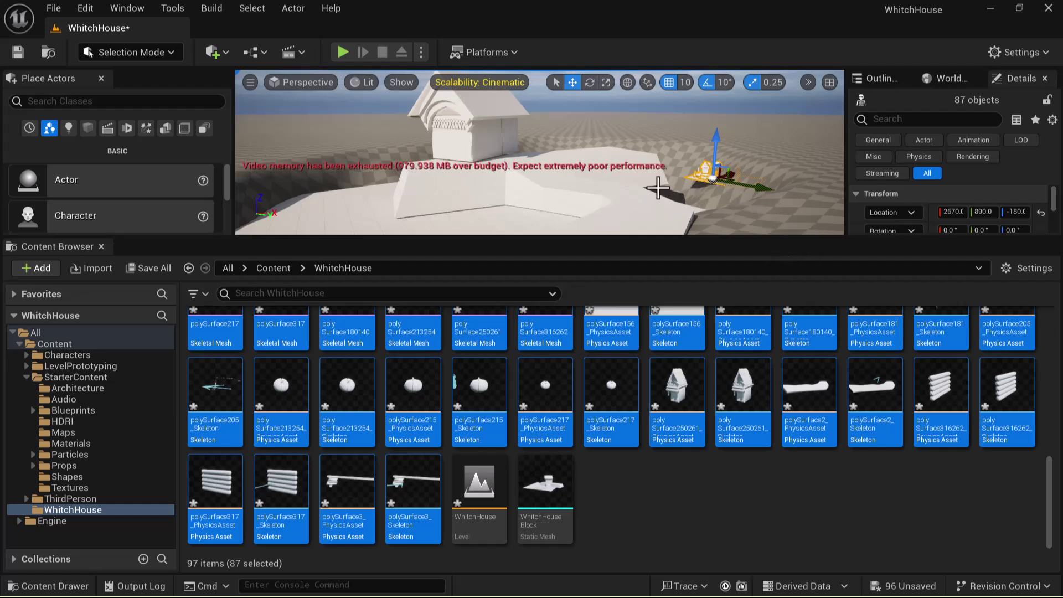
left_click_drag(656, 184, 655, 192, "alt")
key("Escape")
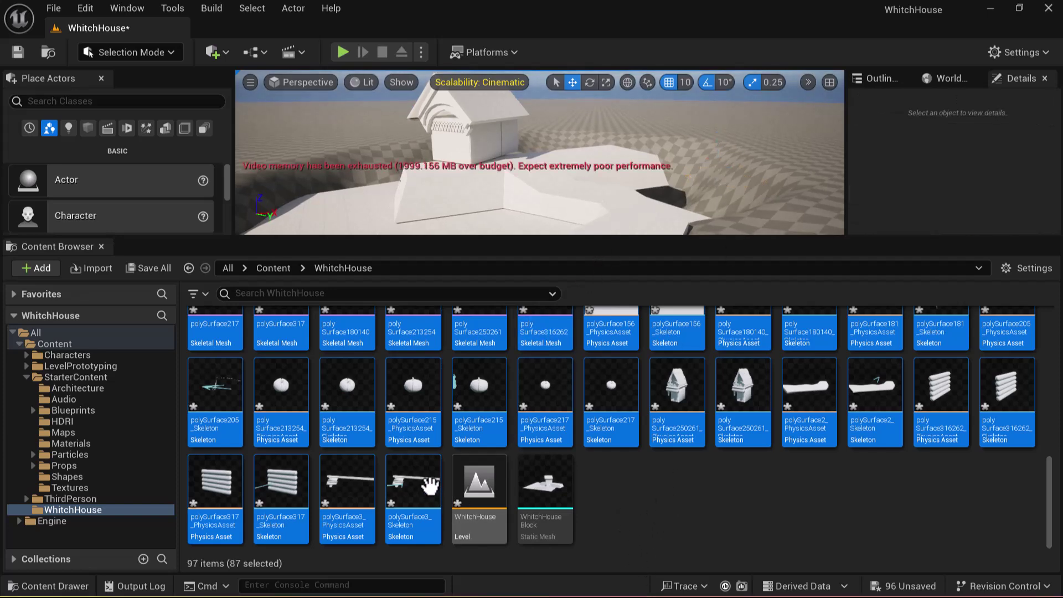
Force-delete all imported assets from openPBR_shader1 through polySurface3_Skeleton, keeping lambert1, the WhitchHouse level and WhitchHouseBlock
scroll(427, 486, "up", 3)
scroll(427, 471, "up", 5)
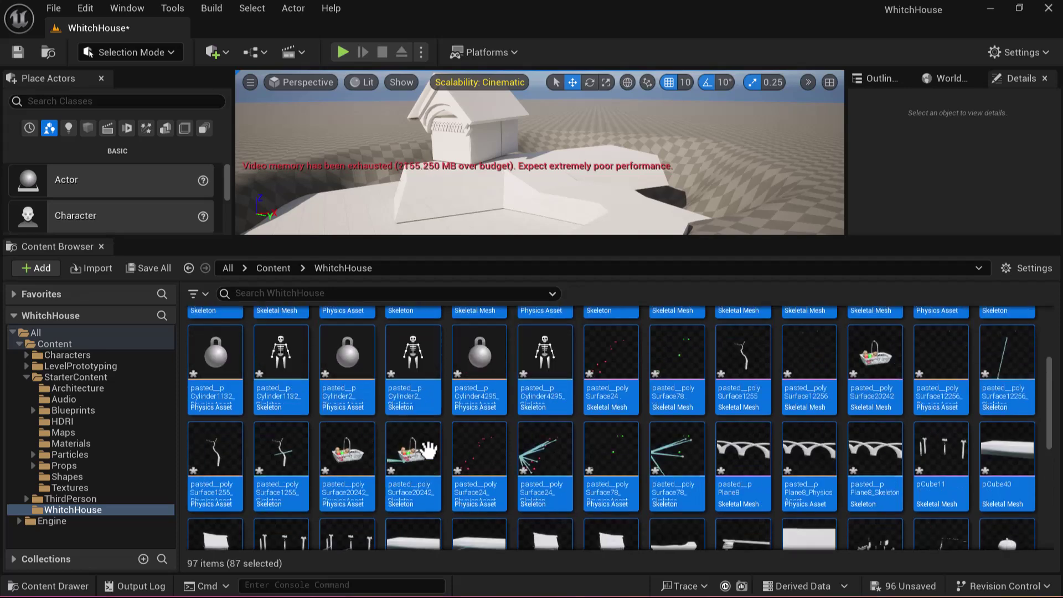
scroll(454, 401, "up", 5)
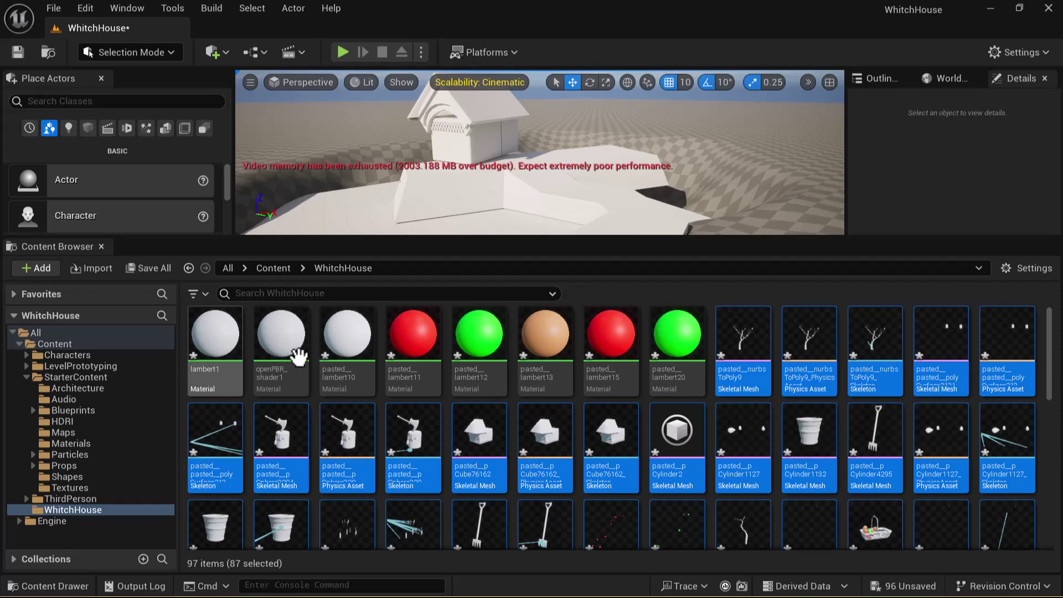
mouse_move(732, 359)
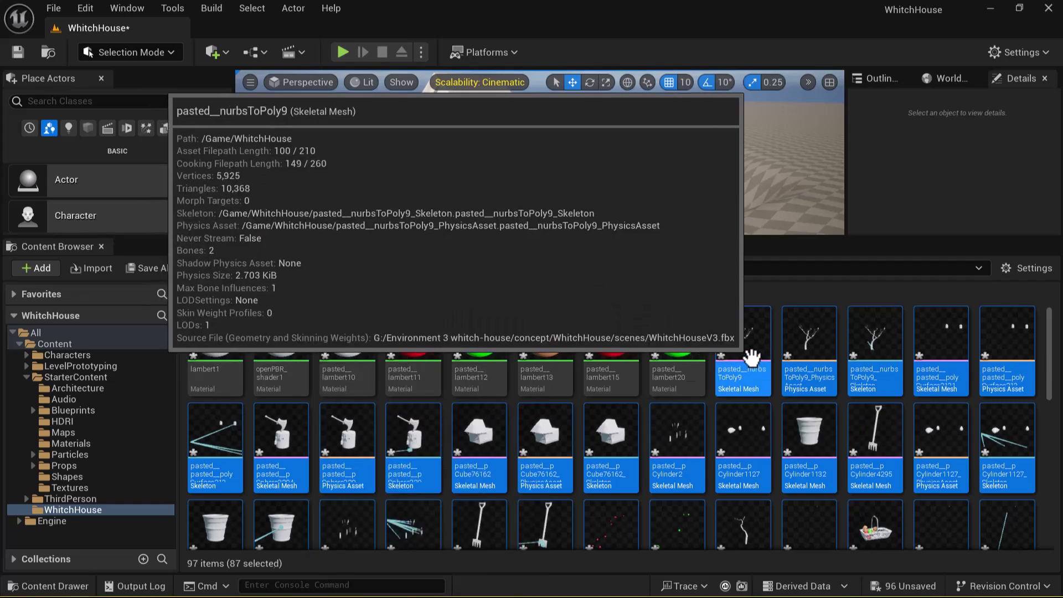
left_click(748, 355)
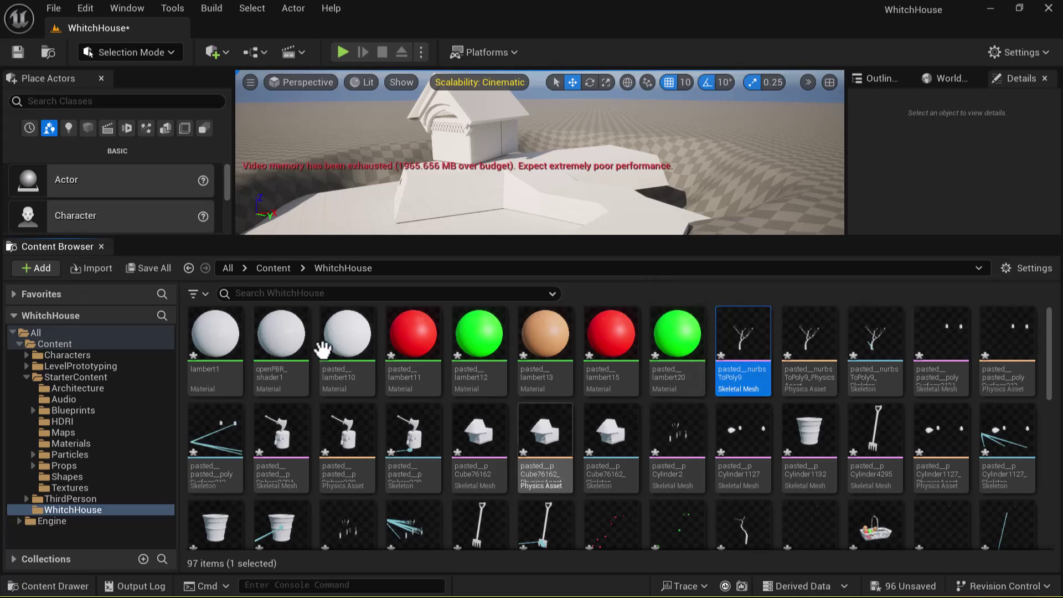
scroll(615, 443, "down", 3)
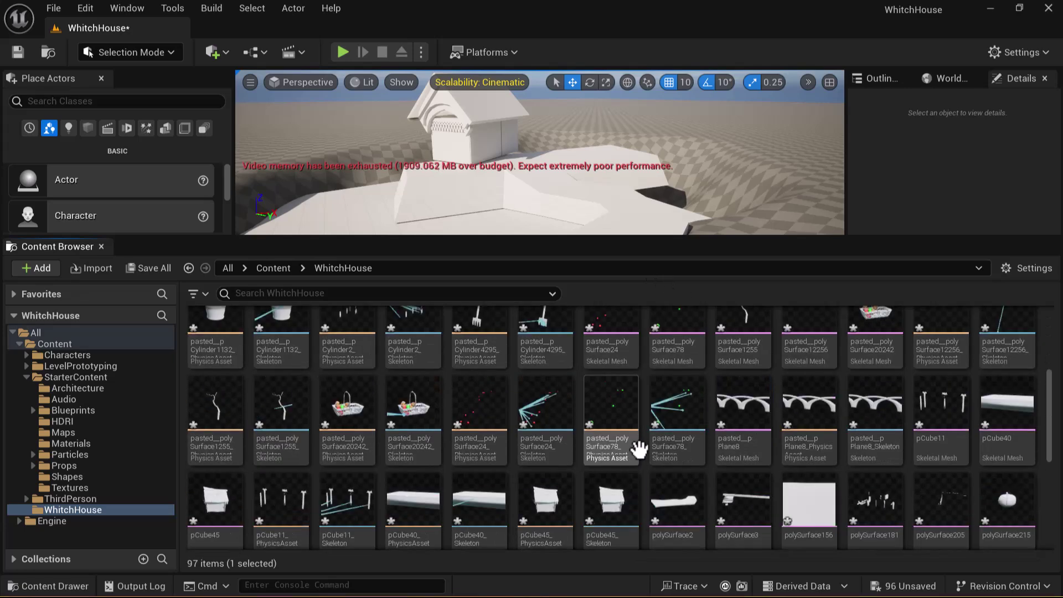
scroll(620, 449, "down", 5)
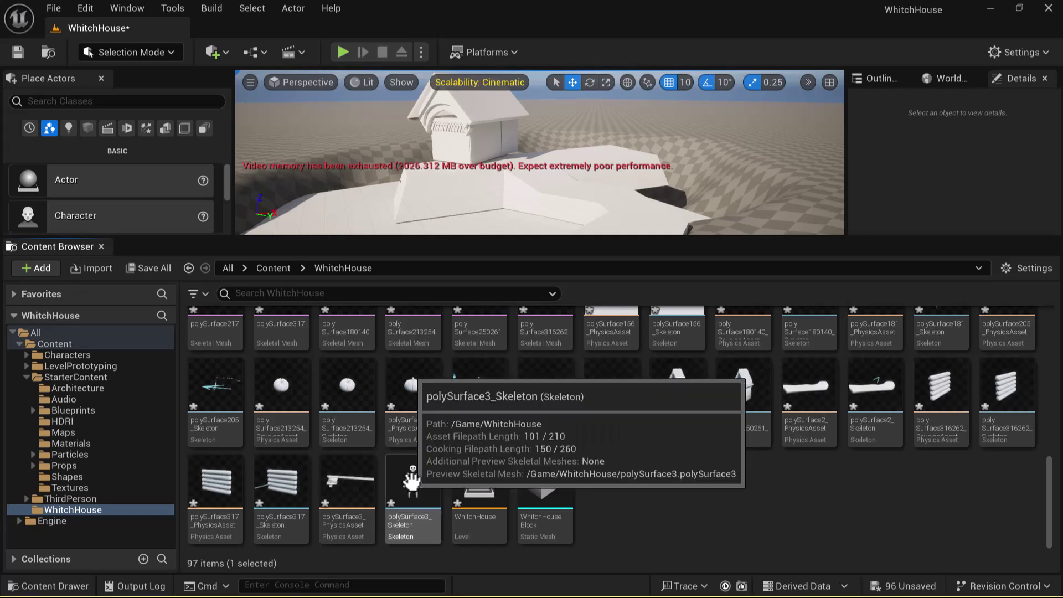
left_click(411, 479, "shift")
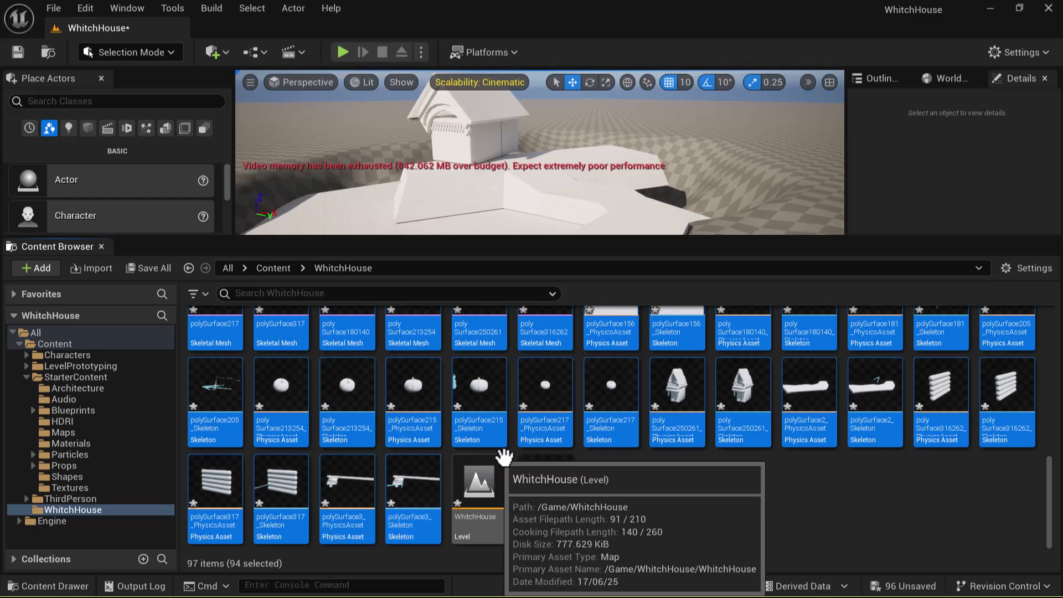
key("Delete")
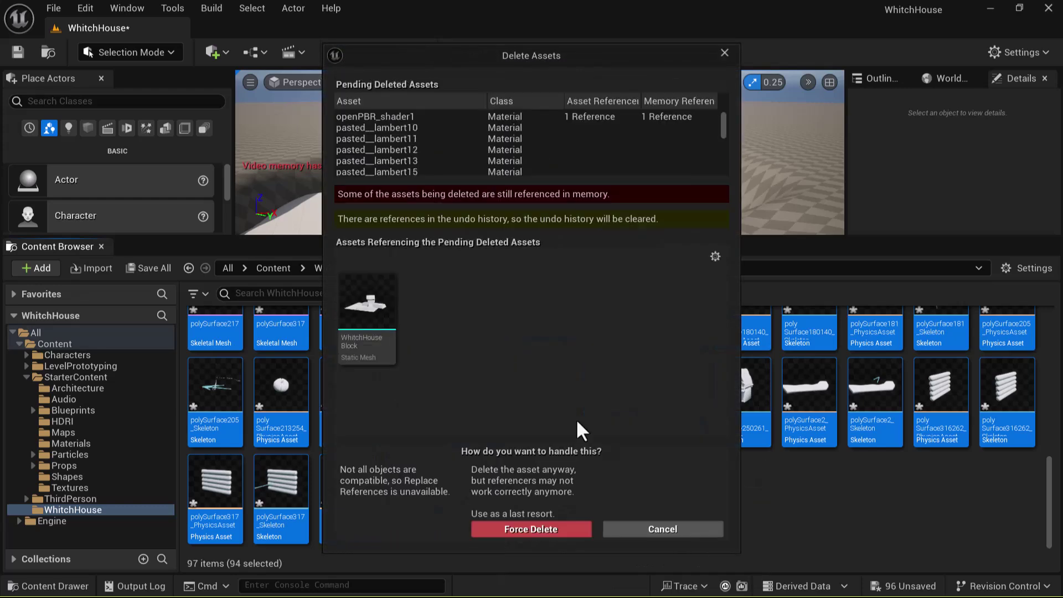
left_click(530, 532)
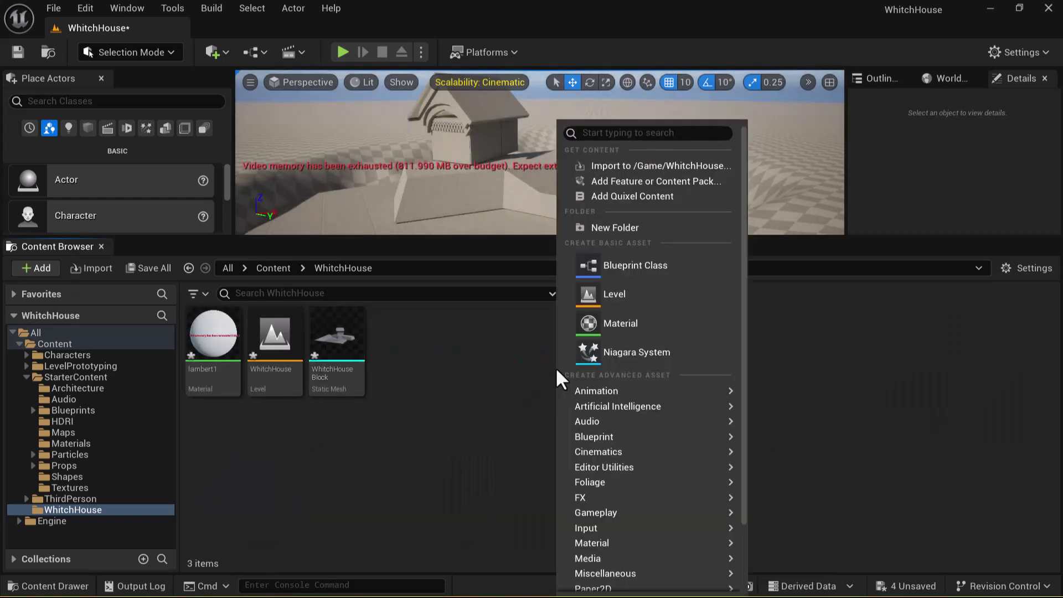
right_click(556, 367)
left_click(637, 165)
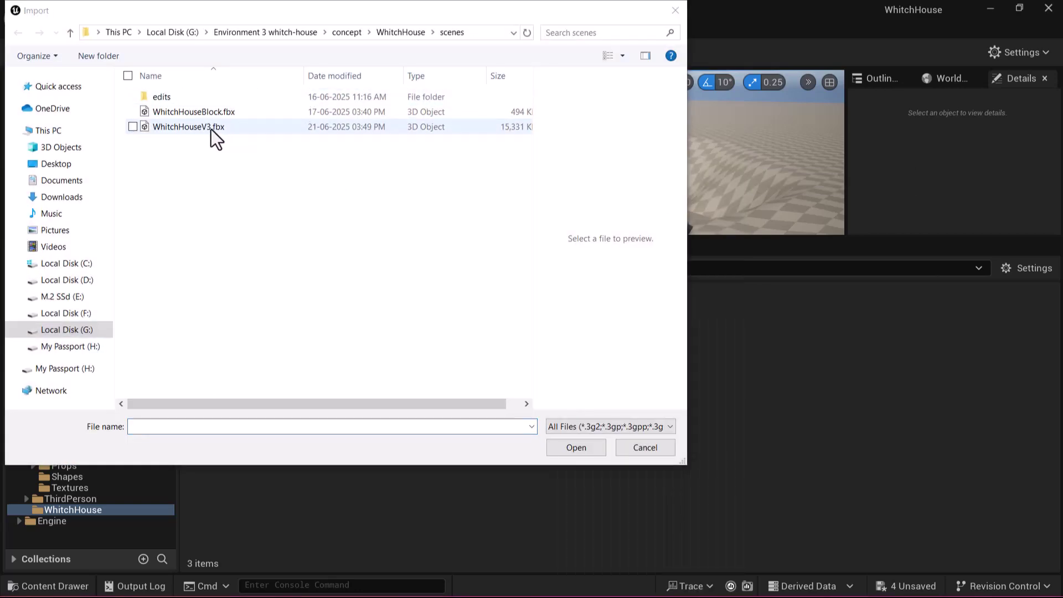
left_click(213, 128)
left_click(573, 448)
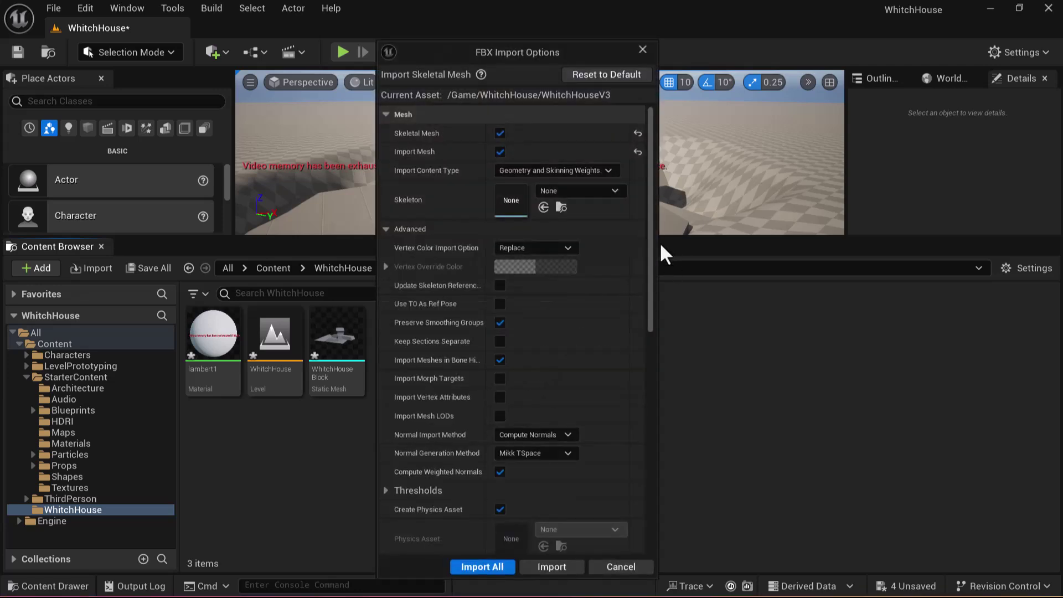
left_click_drag(649, 264, 662, 495)
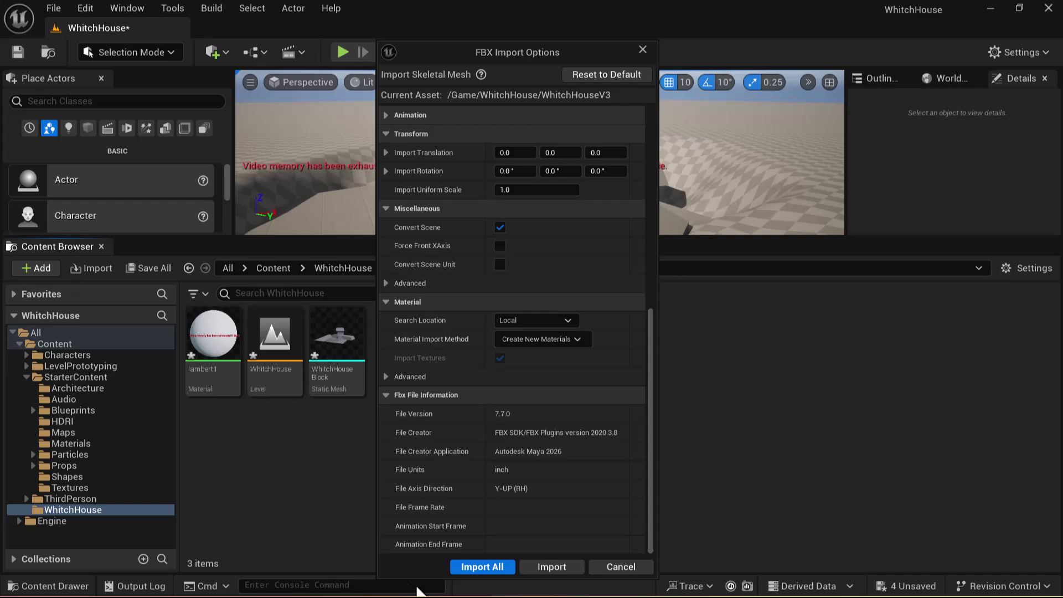
key("super")
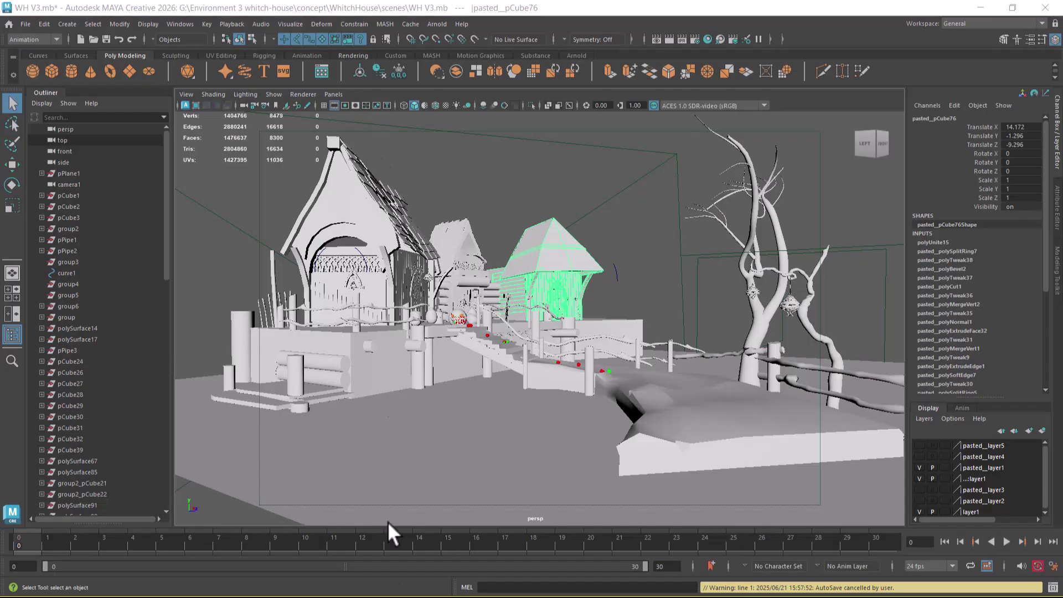
left_click(12, 586)
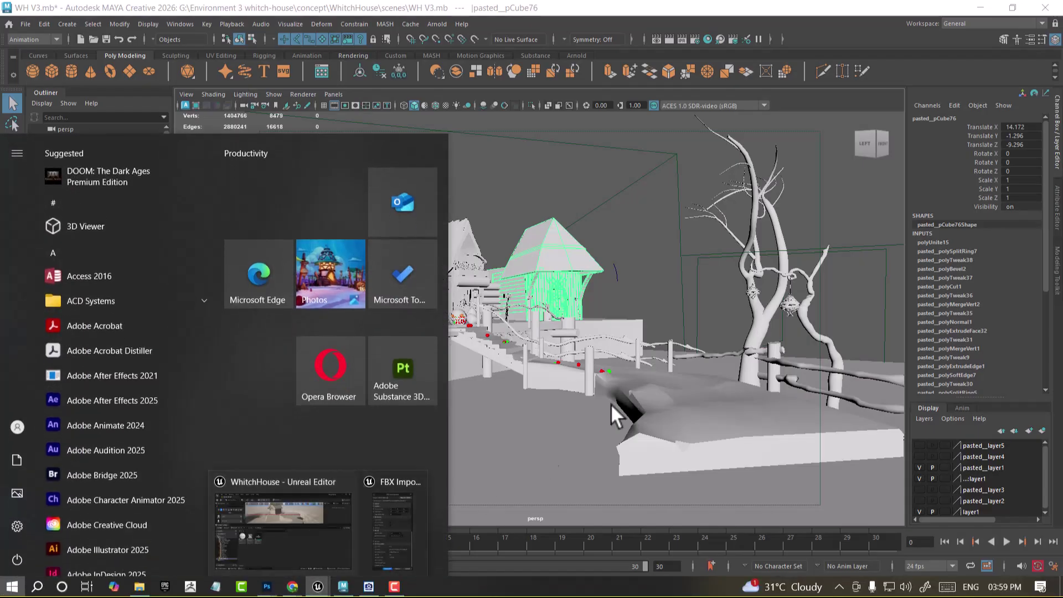
left_click(391, 487)
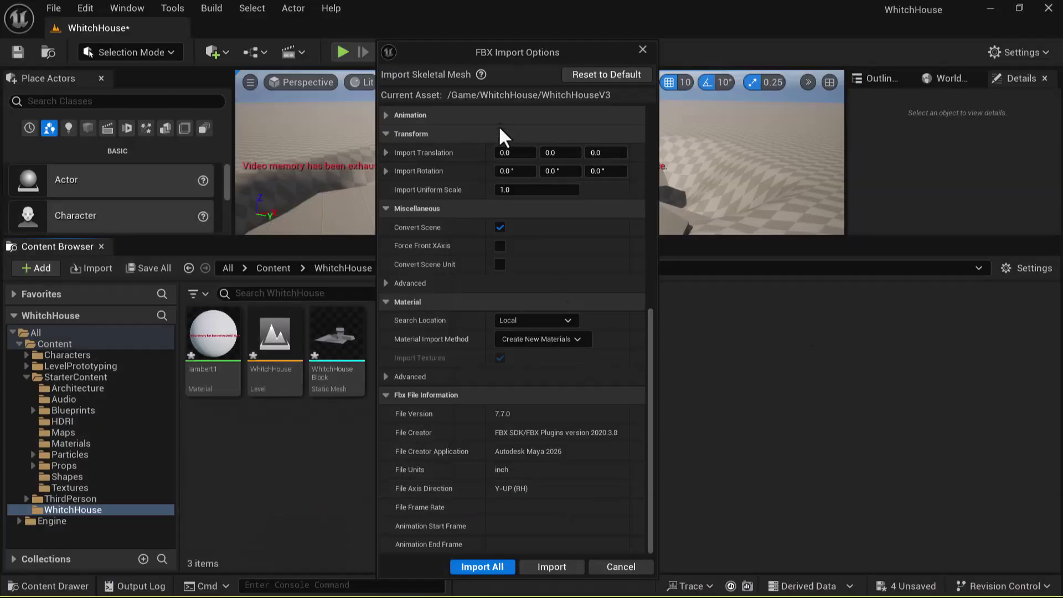
left_click(637, 567)
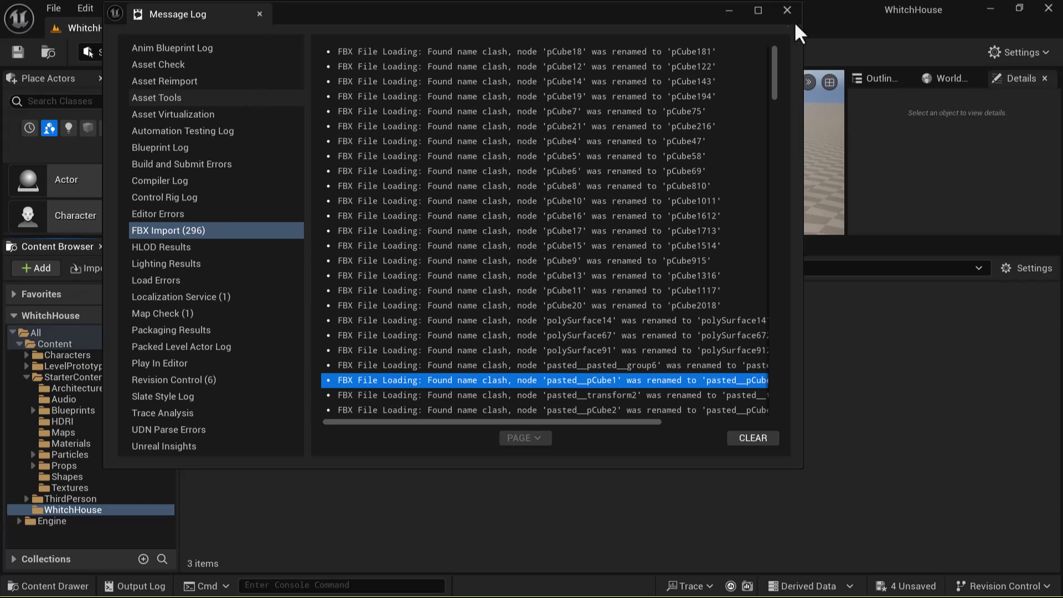
left_click(787, 10)
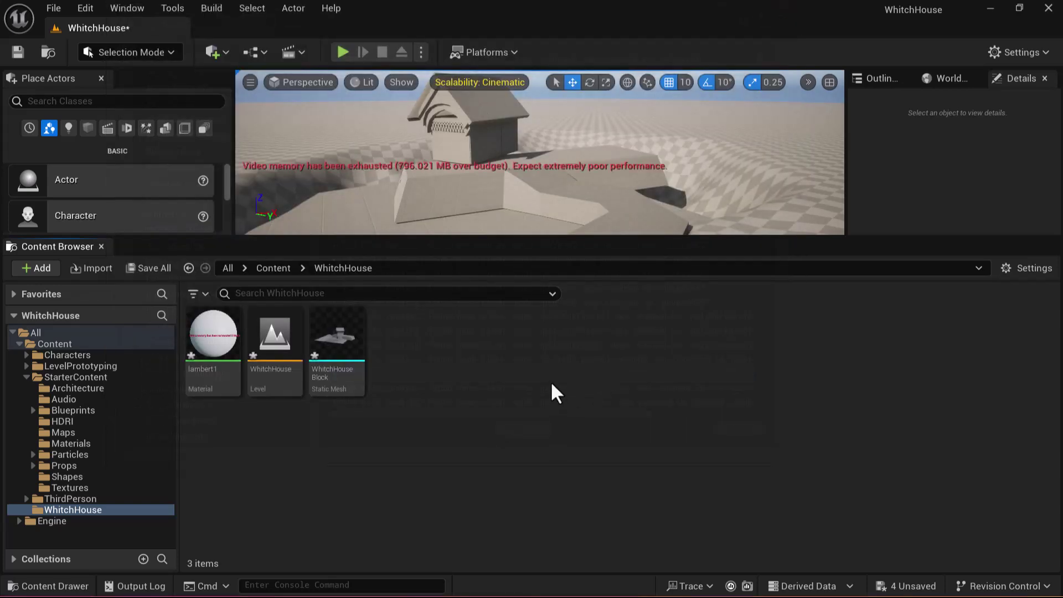
Start importing WhitchHouseV3.fbx from the scenes folder into the WhitchHouse content folder
right_click(550, 381)
left_click(625, 166)
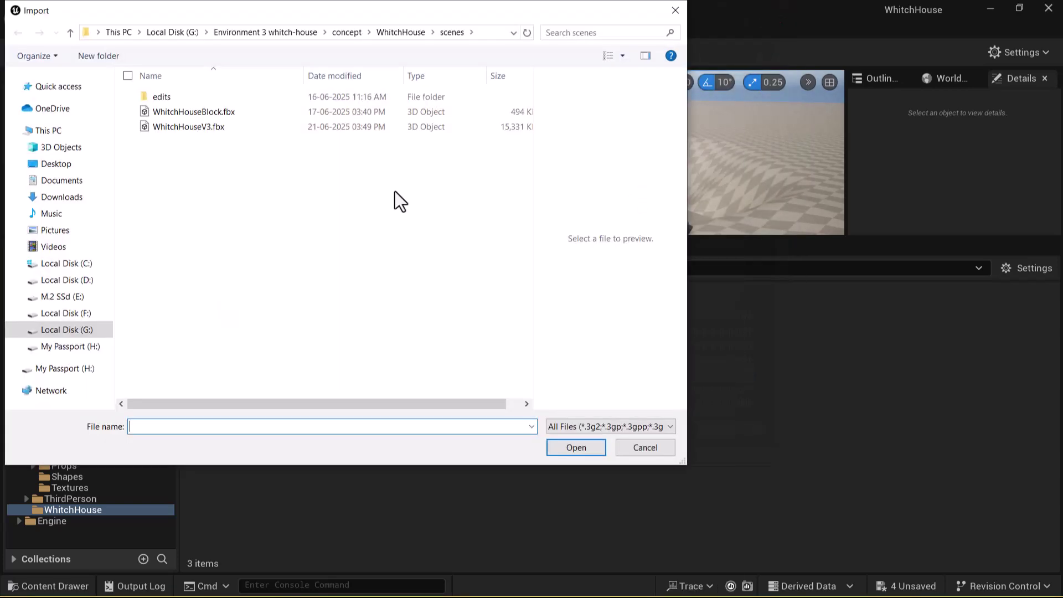
left_click(202, 127)
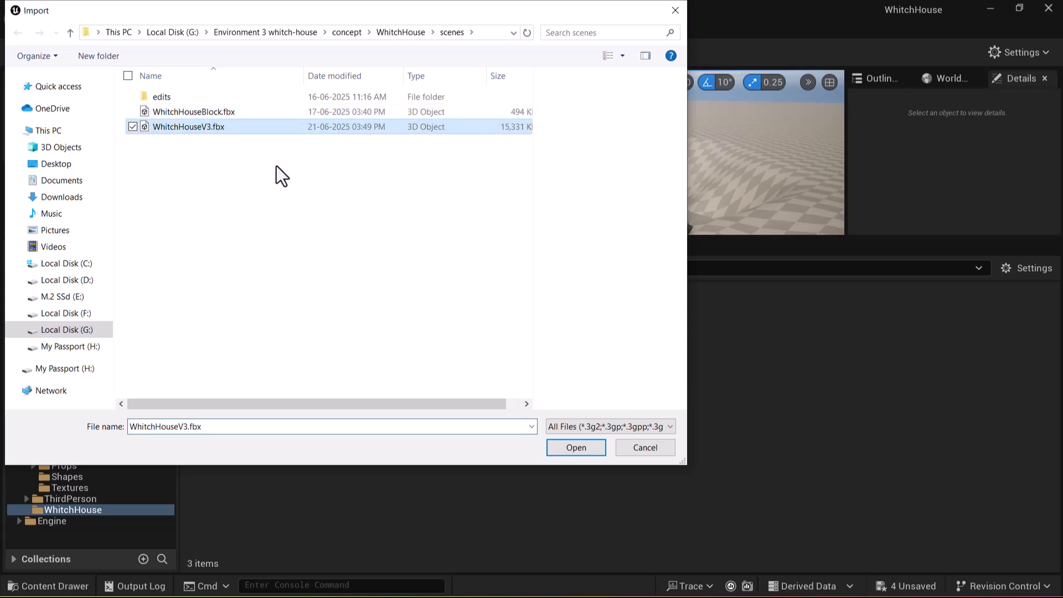
left_click(584, 449)
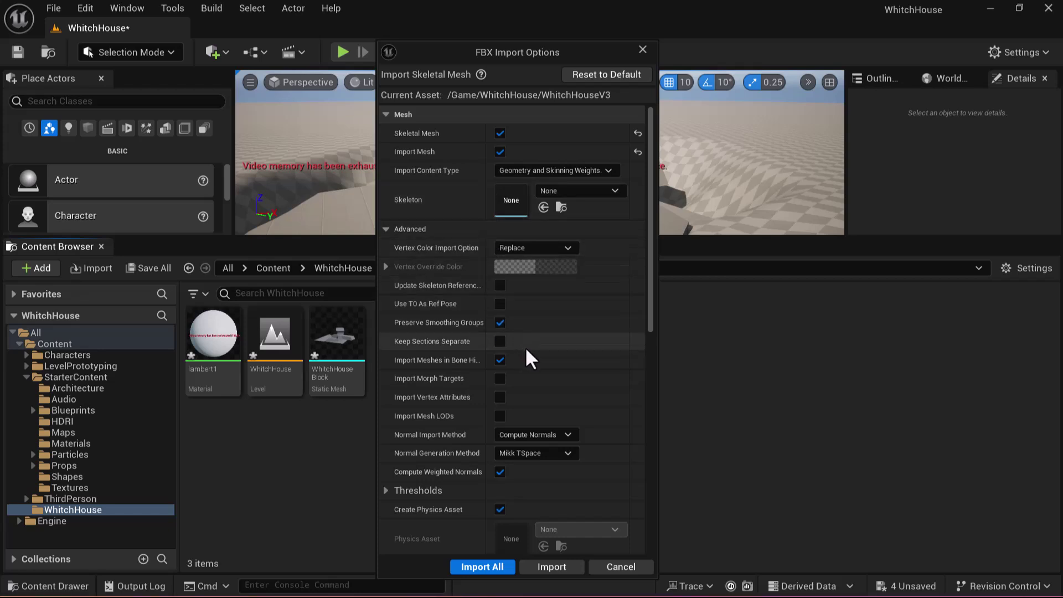
Review the Mesh import options of WhitchHouseV3, including the advanced ones
scroll(523, 366, "down", 1)
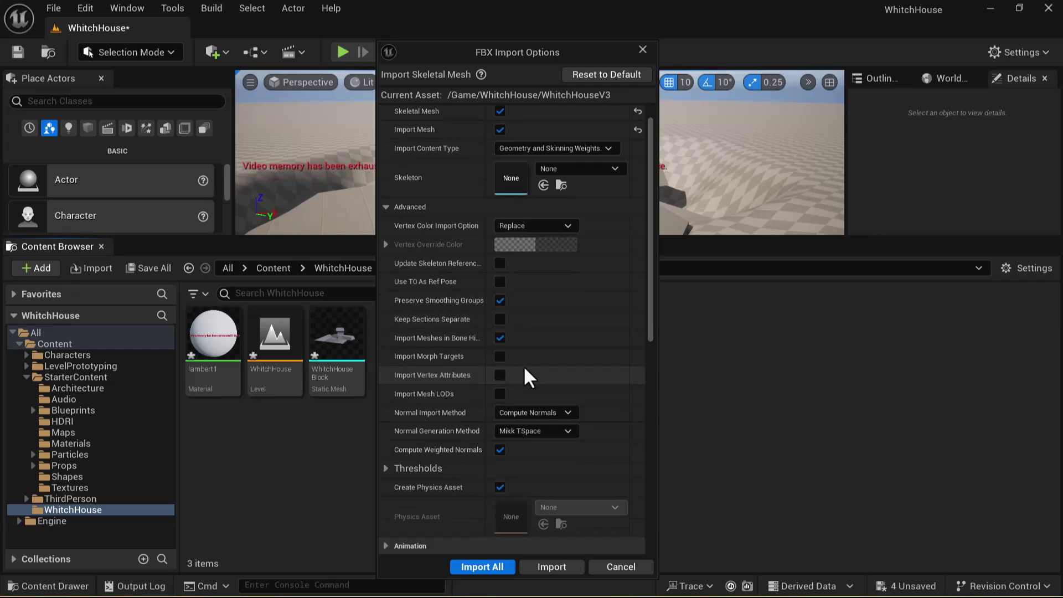
scroll(524, 363, "down", 4)
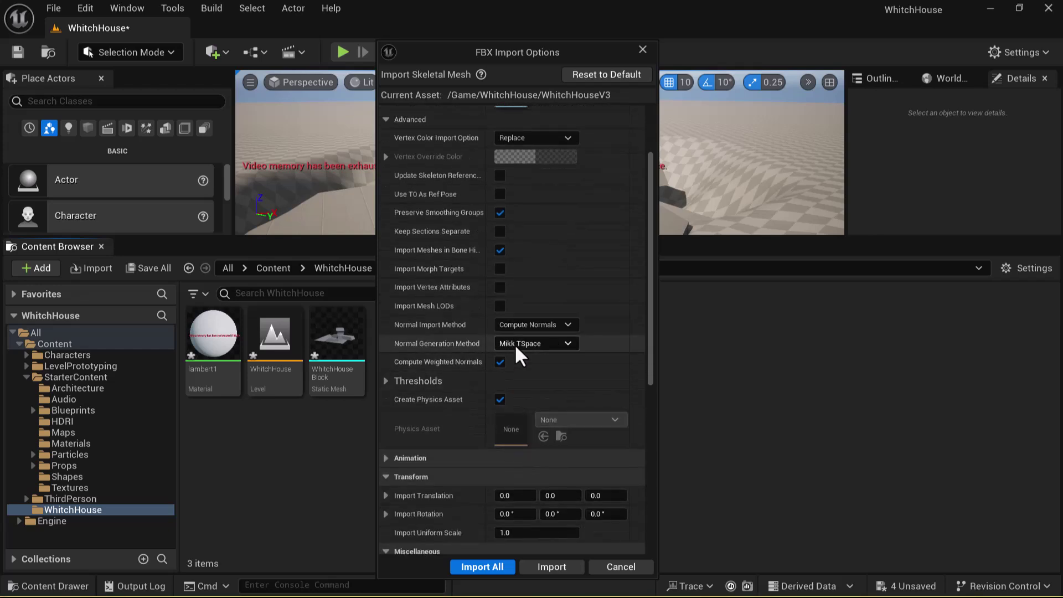
scroll(496, 360, "up", 5)
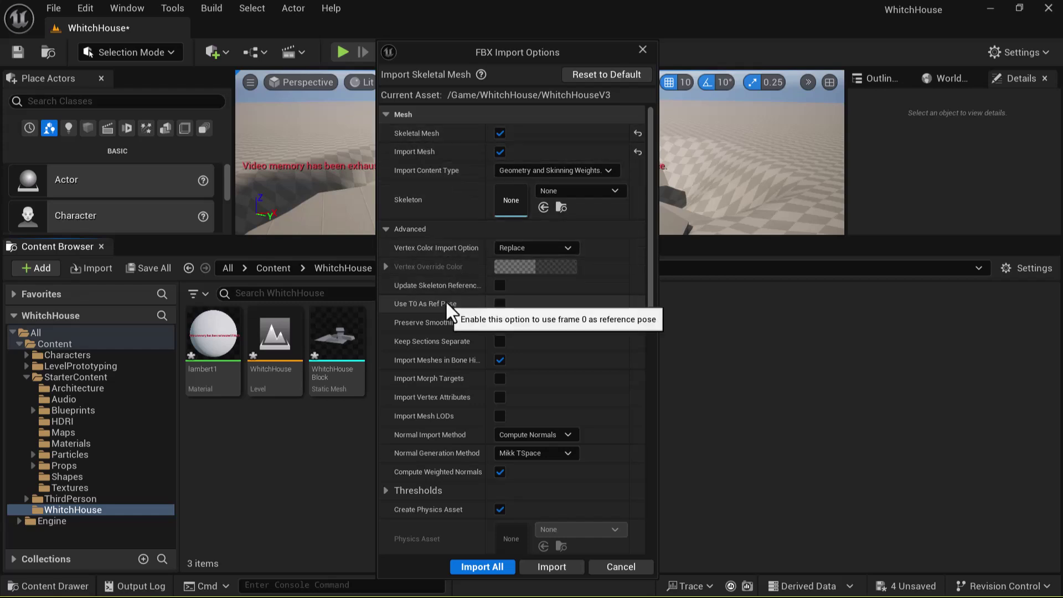
left_click(387, 229)
left_click(388, 230)
left_click(388, 230)
left_click(387, 229)
scroll(500, 364, "down", 3)
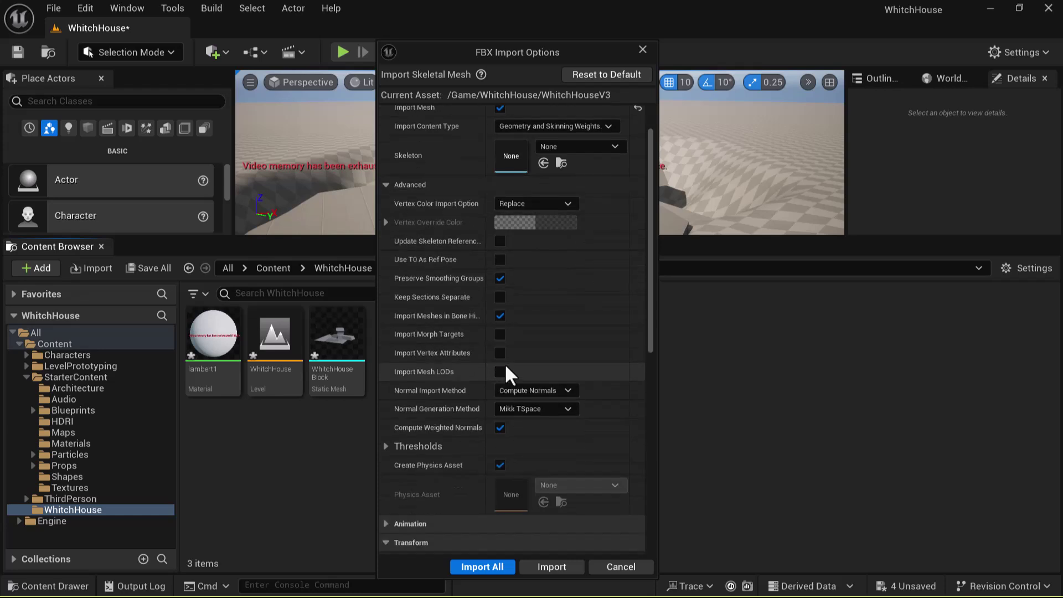
scroll(519, 339, "down", 2)
Expand and check the Animation import options, and set the Import Uniform Scale to 6
left_click(515, 444)
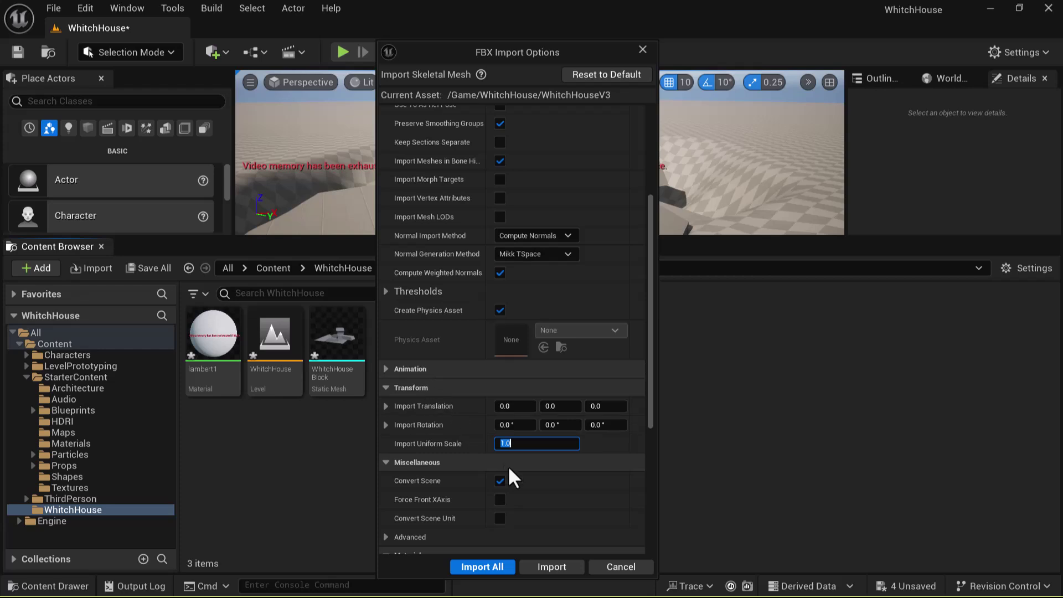
left_click(434, 368)
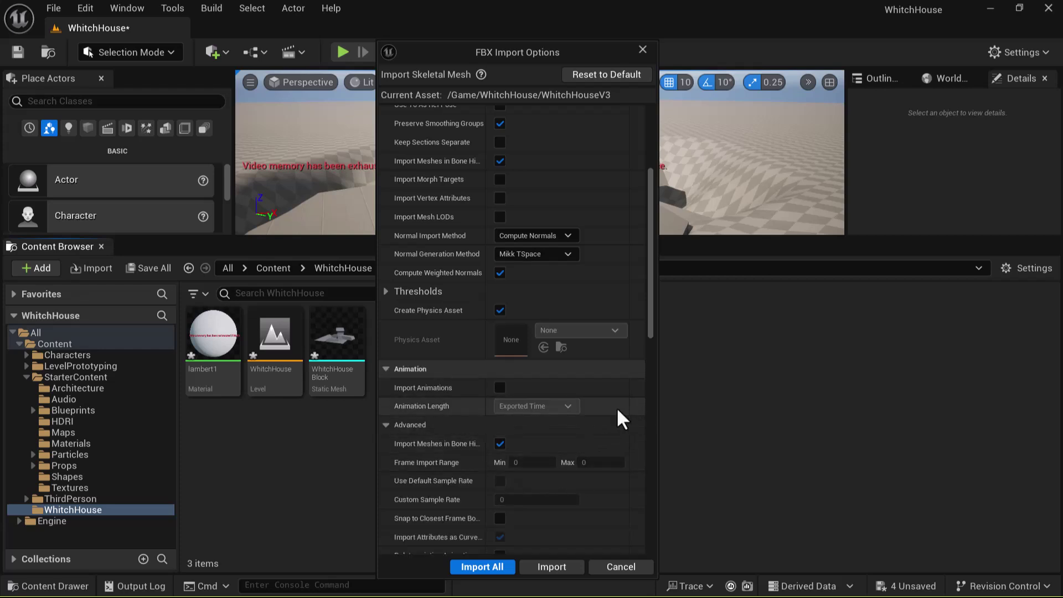
scroll(619, 413, "down", 3)
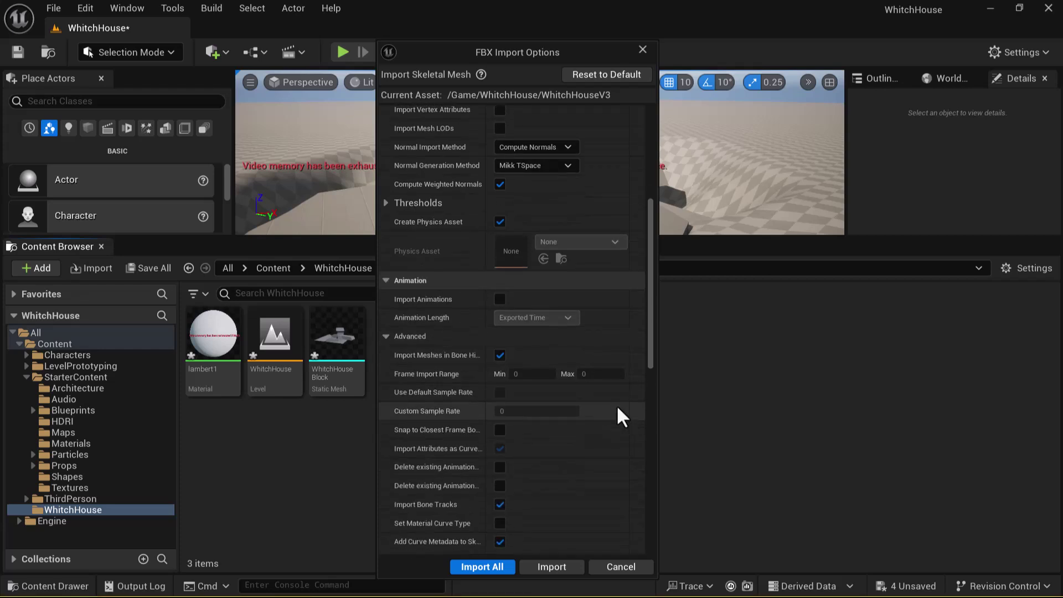
scroll(619, 415, "down", 1)
scroll(615, 404, "down", 1)
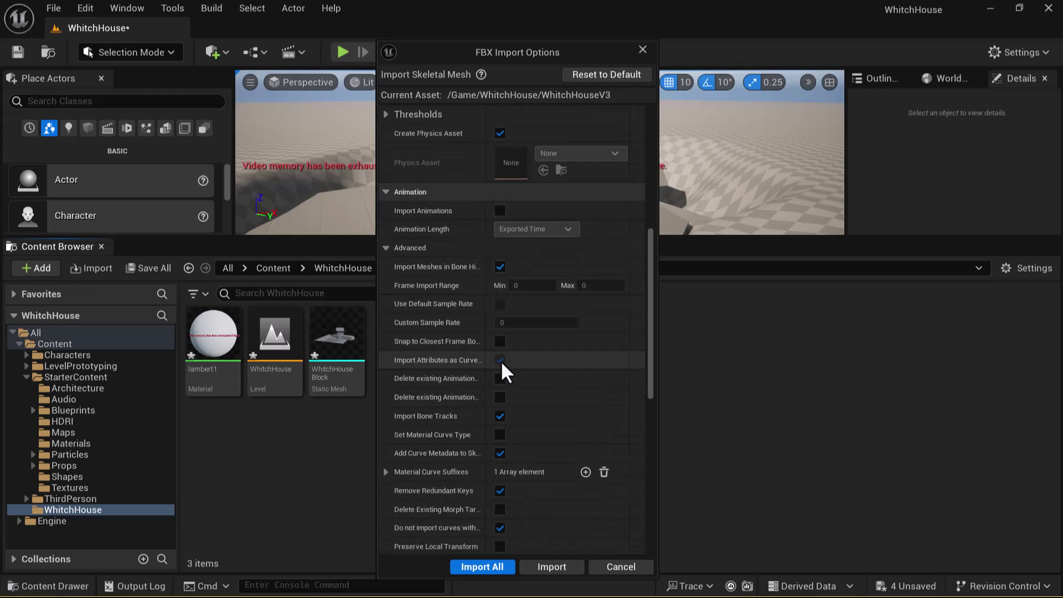
scroll(509, 398, "down", 1)
scroll(519, 418, "down", 5)
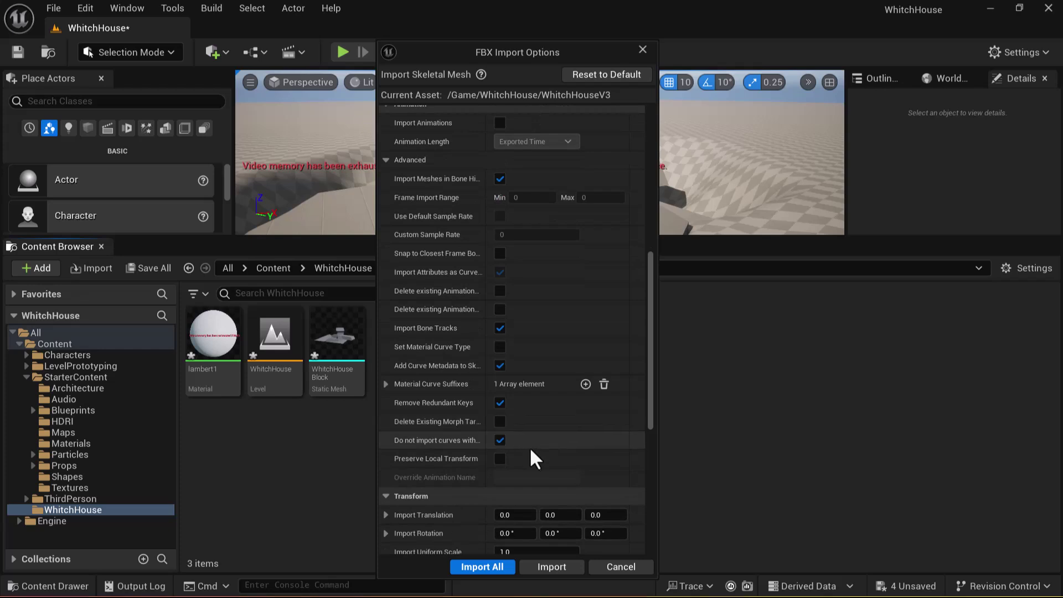
left_click(548, 485)
type("6")
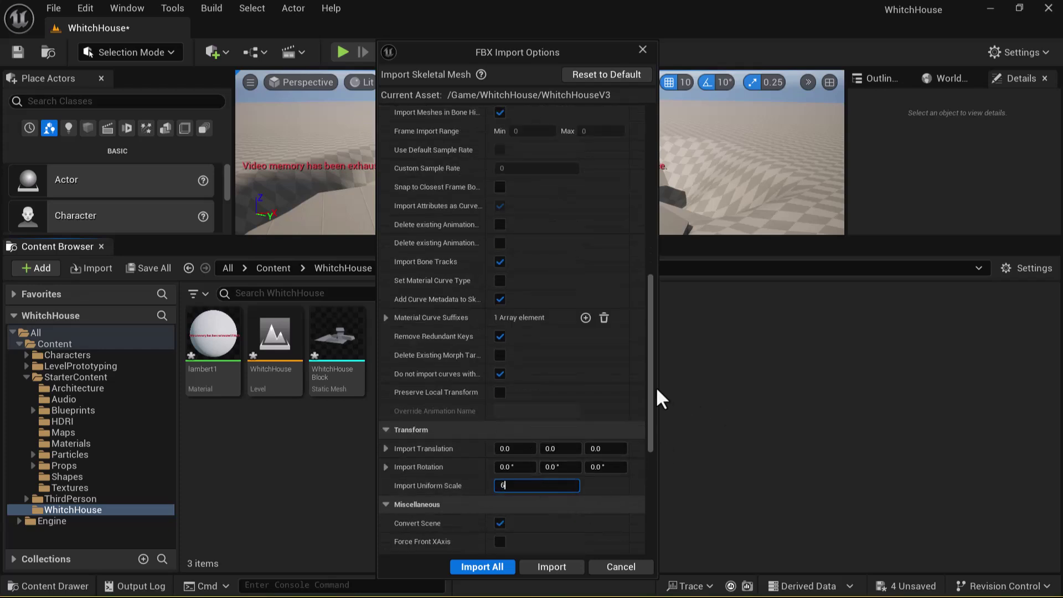
Expand the advanced Miscellaneous and advanced Material options, and review the FBX import settings from the file information back to the Mesh section
left_click_drag(654, 401, 664, 459)
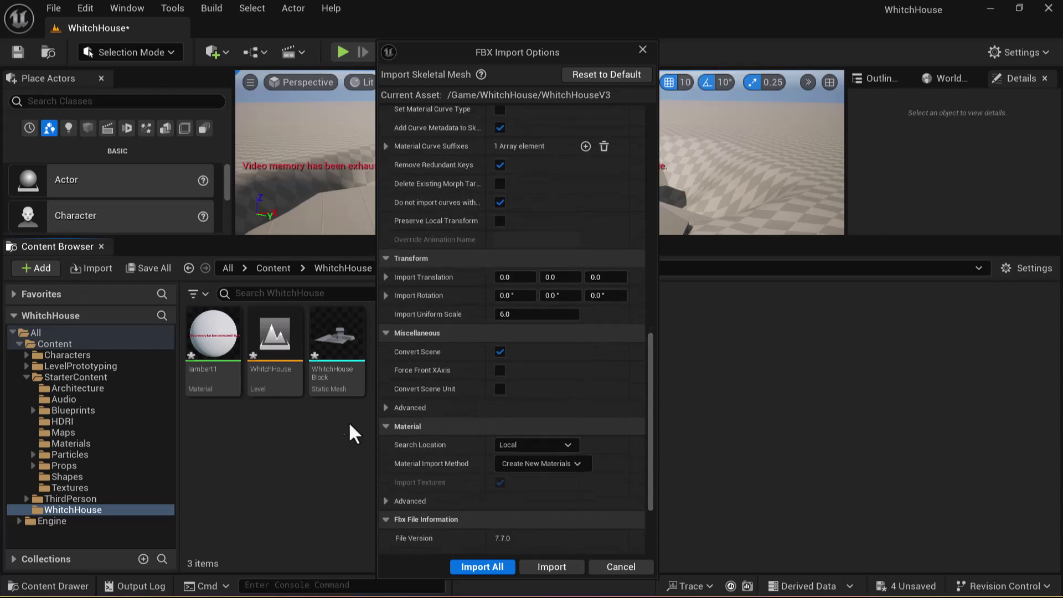
left_click(386, 412)
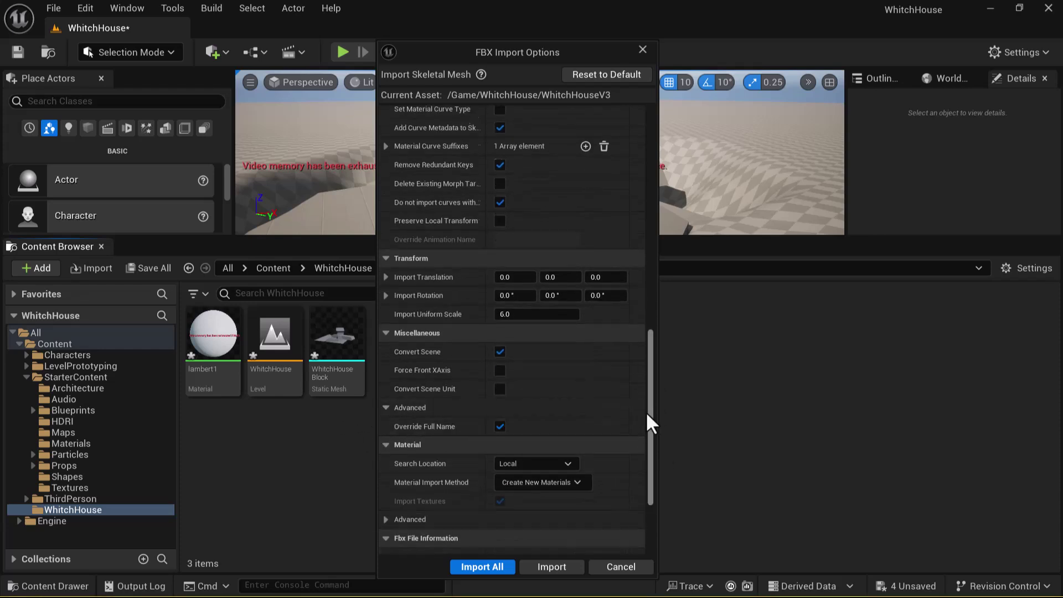
left_click_drag(646, 411, 647, 505)
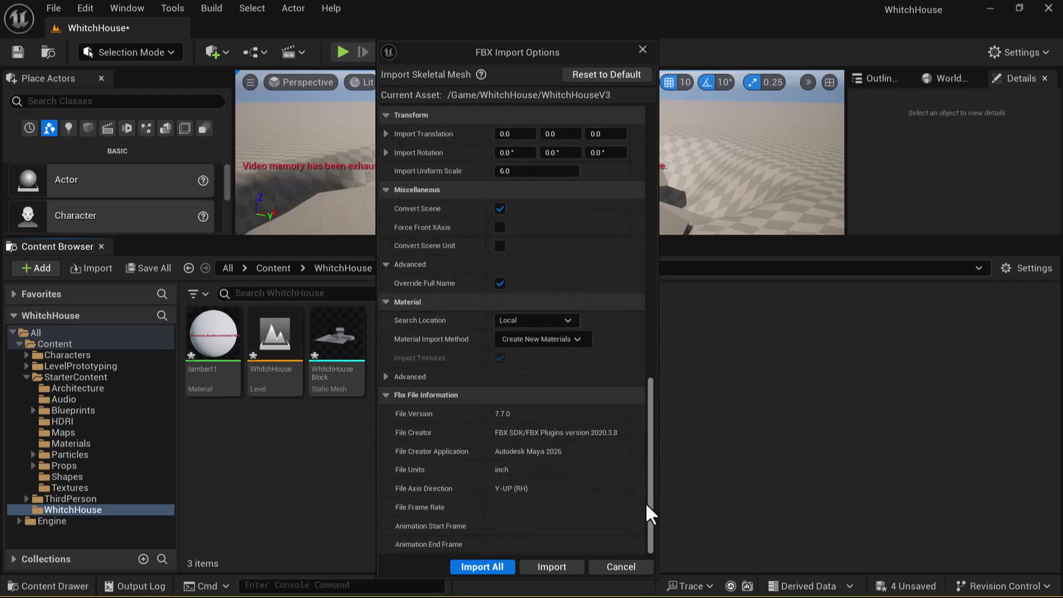
left_click(386, 377)
left_click_drag(652, 423, 648, 504)
scroll(588, 443, "up", 15)
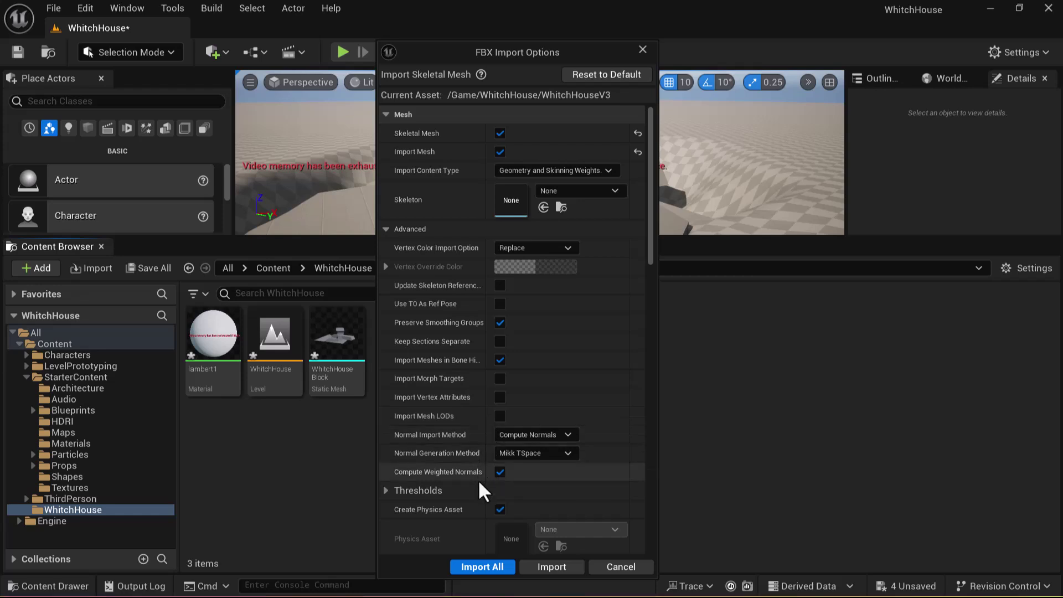
scroll(469, 468, "down", 4)
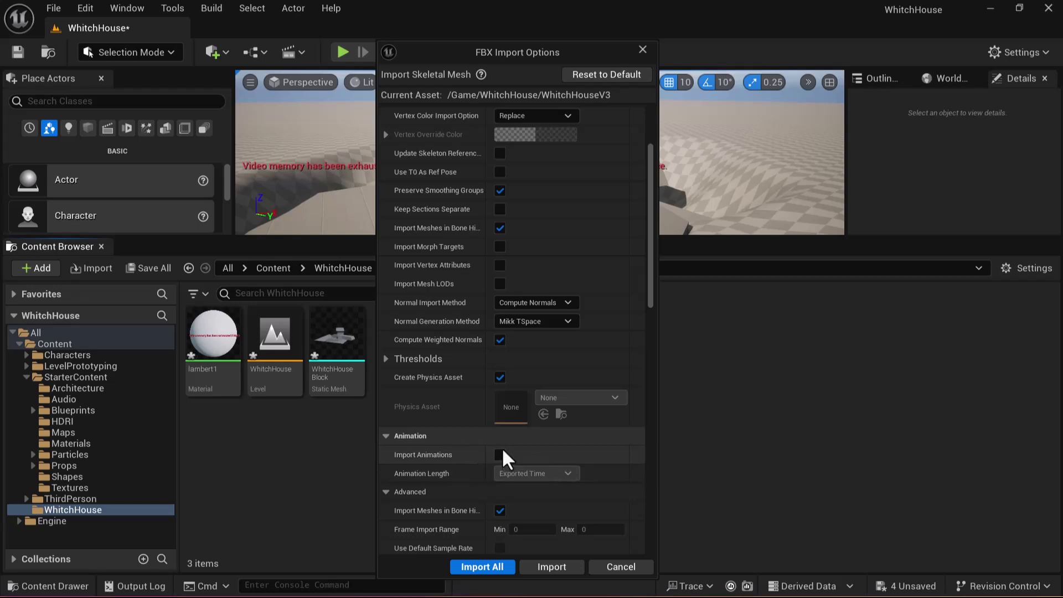
Review the Animation import options of WhitchHouseV3, including the advanced ones, down to the Transform section
scroll(501, 446, "down", 1)
scroll(499, 444, "down", 2)
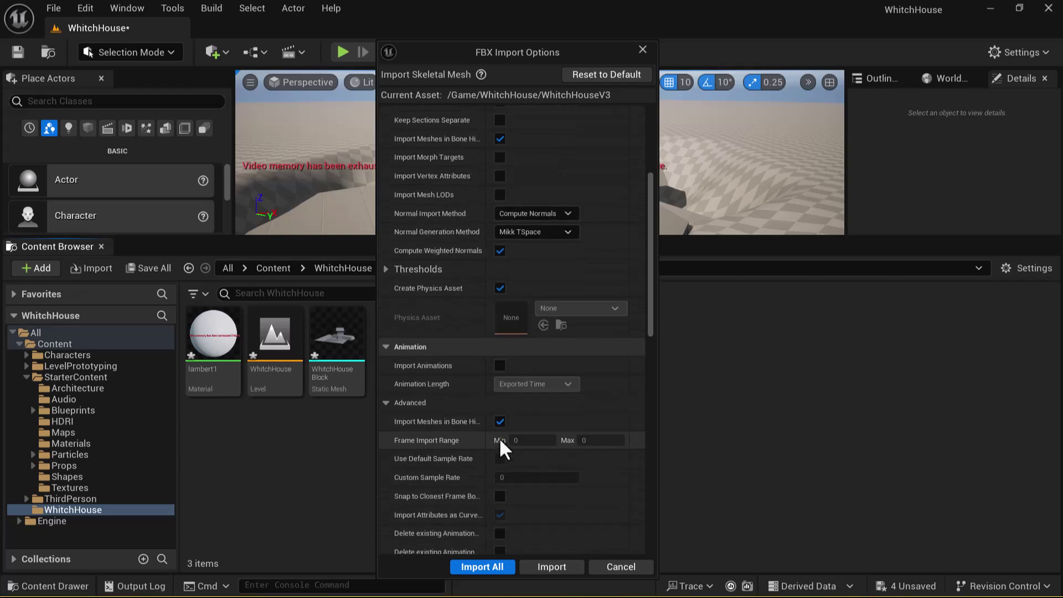
scroll(517, 434, "down", 1)
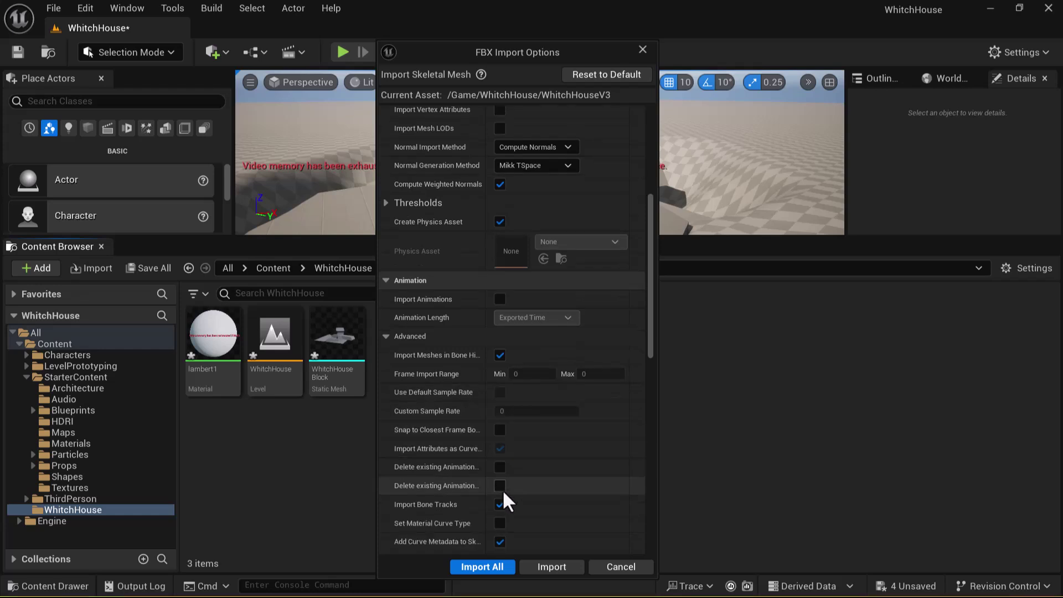
scroll(503, 516, "down", 1)
scroll(501, 513, "down", 1)
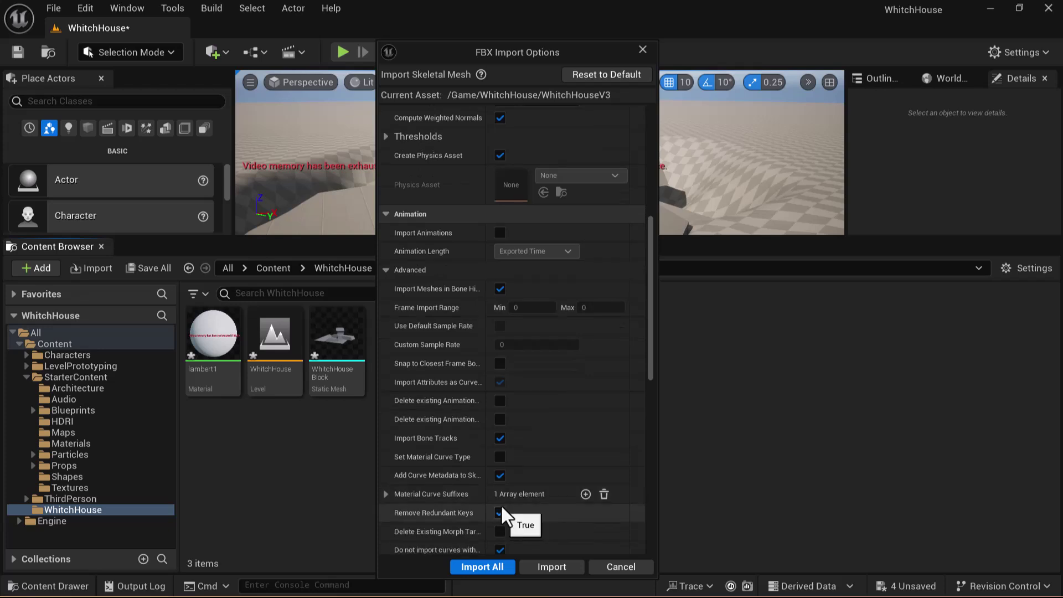
scroll(502, 506, "down", 1)
scroll(503, 506, "down", 2)
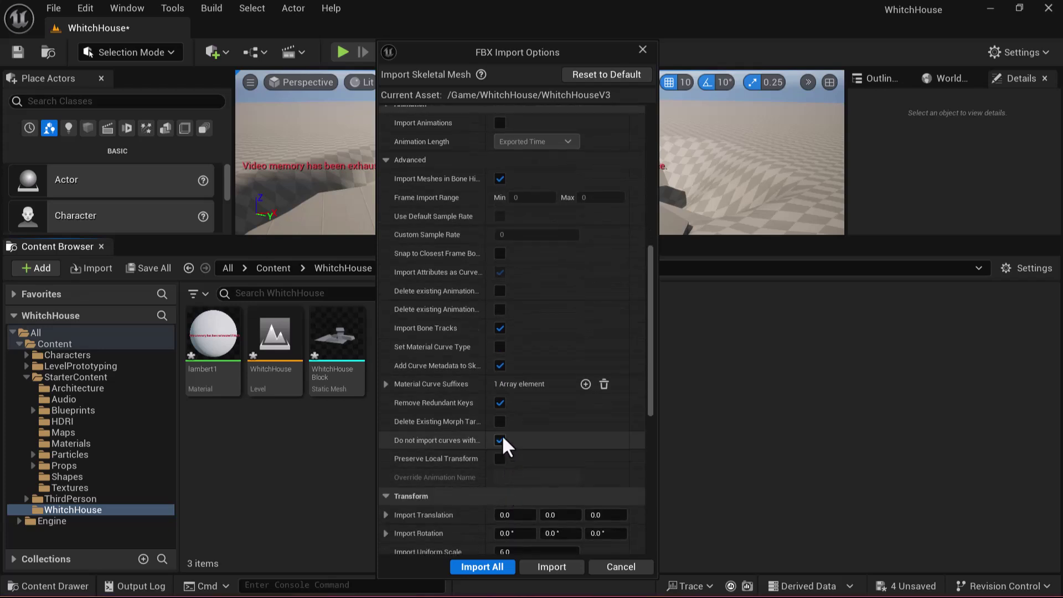
scroll(519, 487, "down", 2)
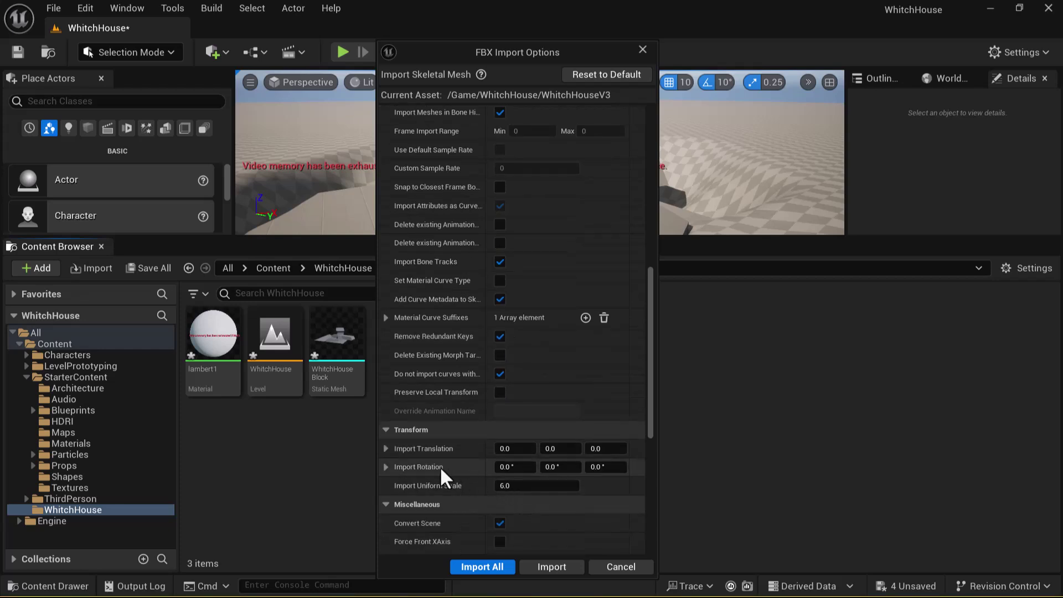
Check the Transform, Miscellaneous, Material and Fbx File Information sections of the import options, including their advanced settings
left_click(387, 449)
left_click(387, 449)
left_click(387, 466)
left_click(387, 467)
scroll(424, 481, "down", 2)
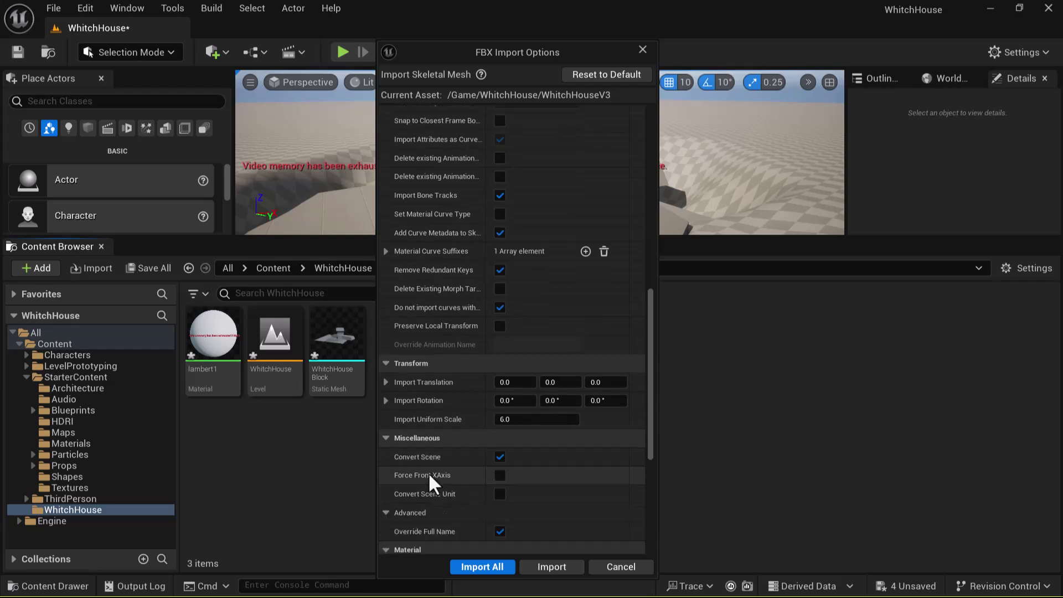
scroll(438, 478, "down", 2)
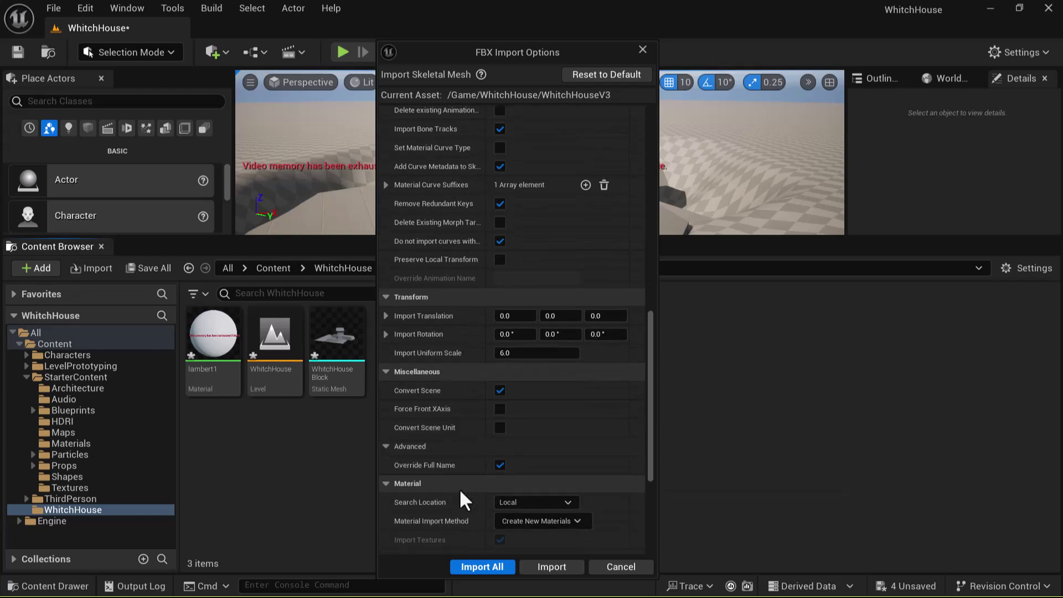
left_click(386, 446)
left_click(387, 446)
scroll(486, 494, "down", 3)
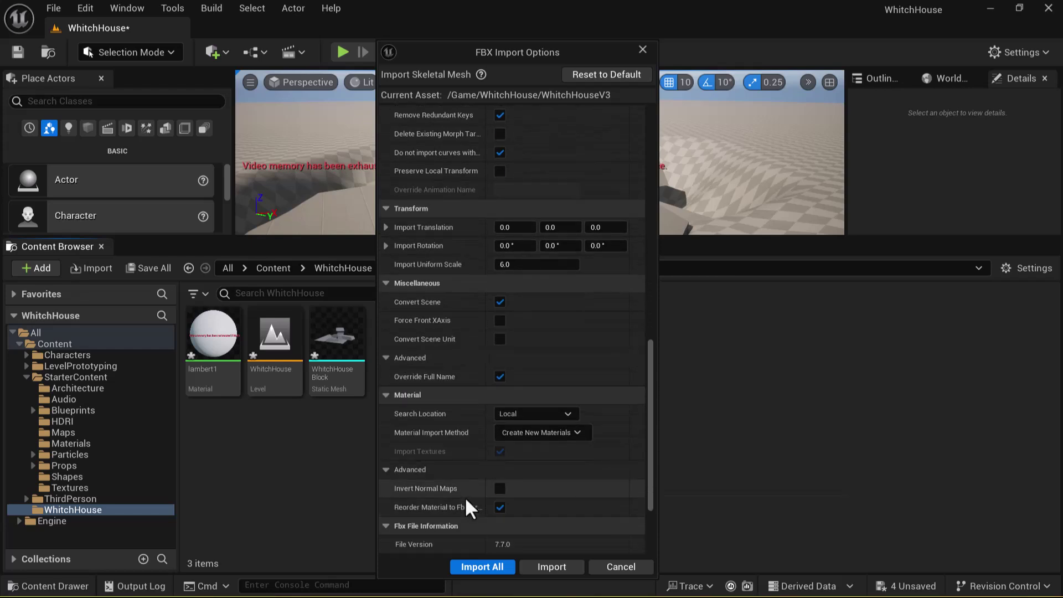
left_click(385, 470)
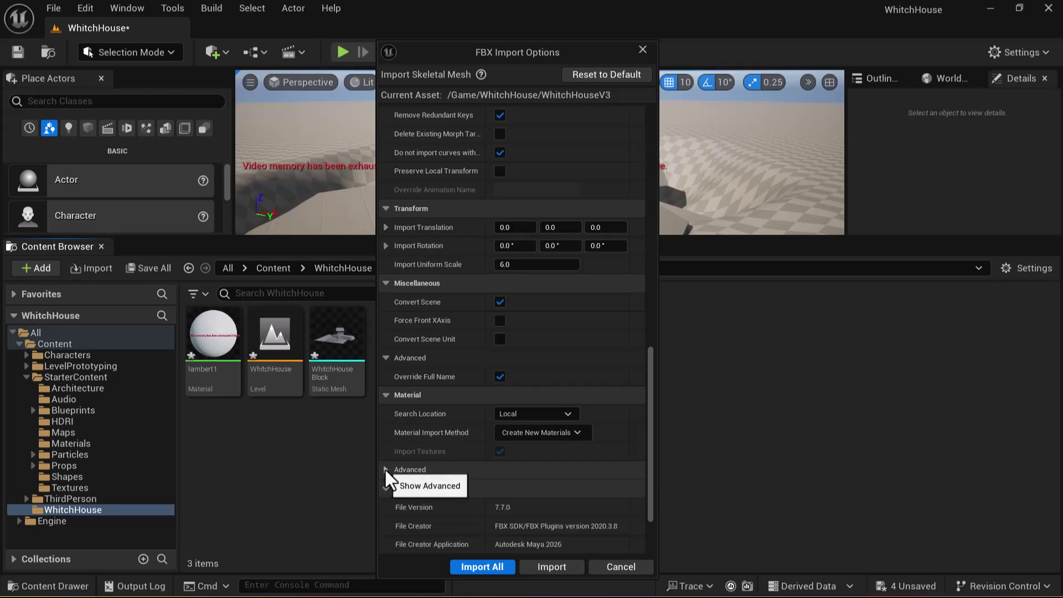
left_click(385, 470)
scroll(431, 461, "down", 4)
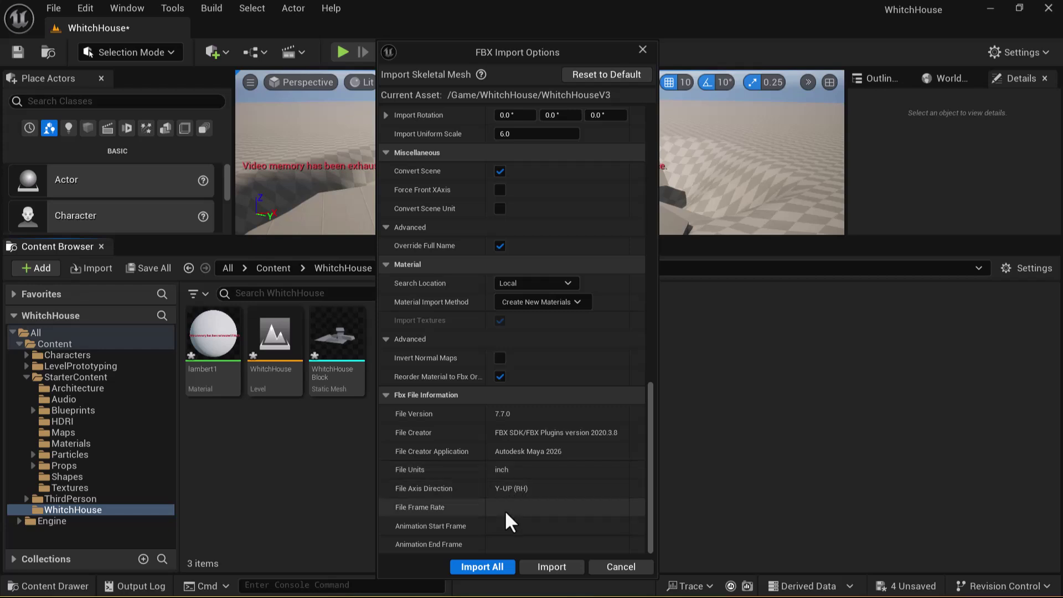
scroll(553, 450, "up", 17)
scroll(587, 321, "up", 12)
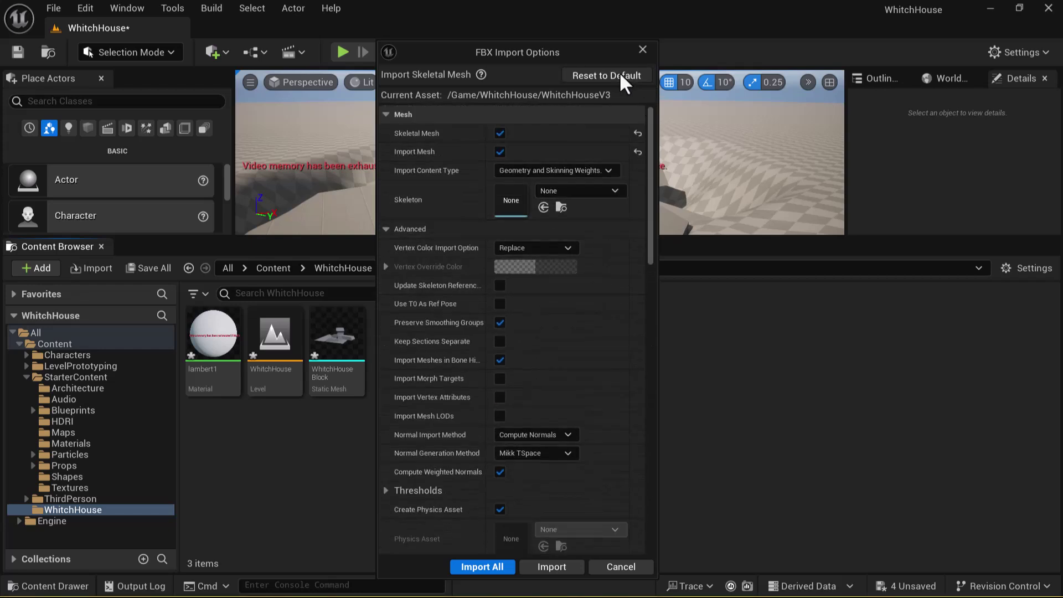
Reset the import options to default, turn off Skeletal Mesh, and turn on Combine Meshes
left_click(605, 75)
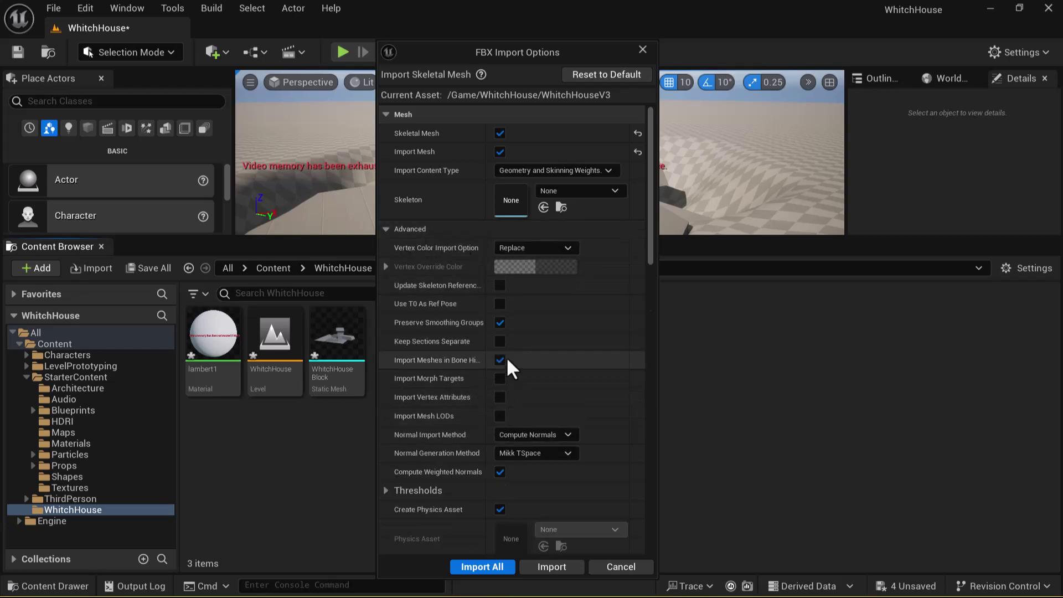
scroll(510, 356, "down", 10)
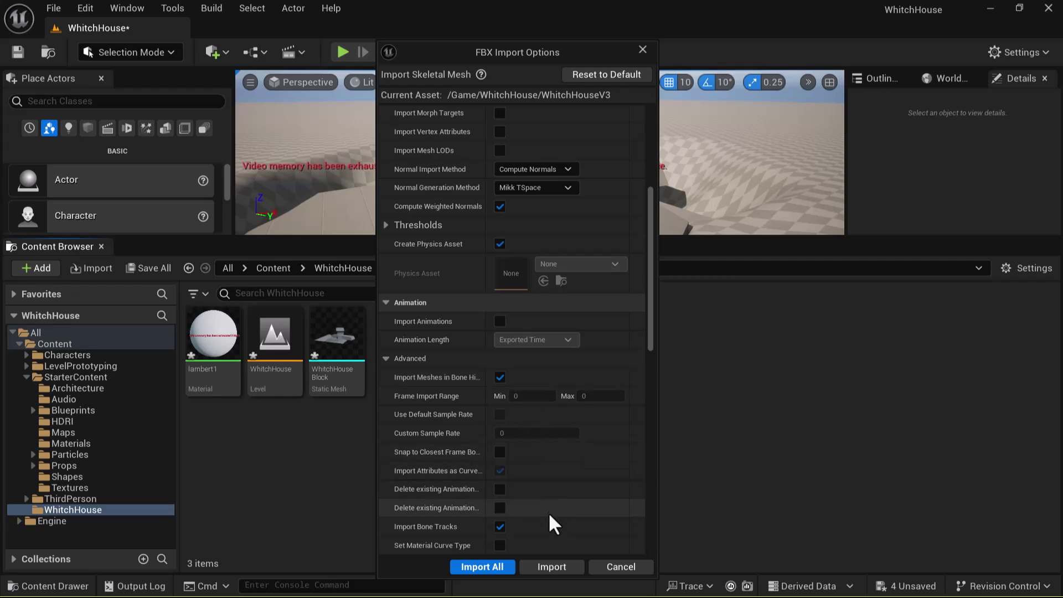
key("super")
left_click(363, 90)
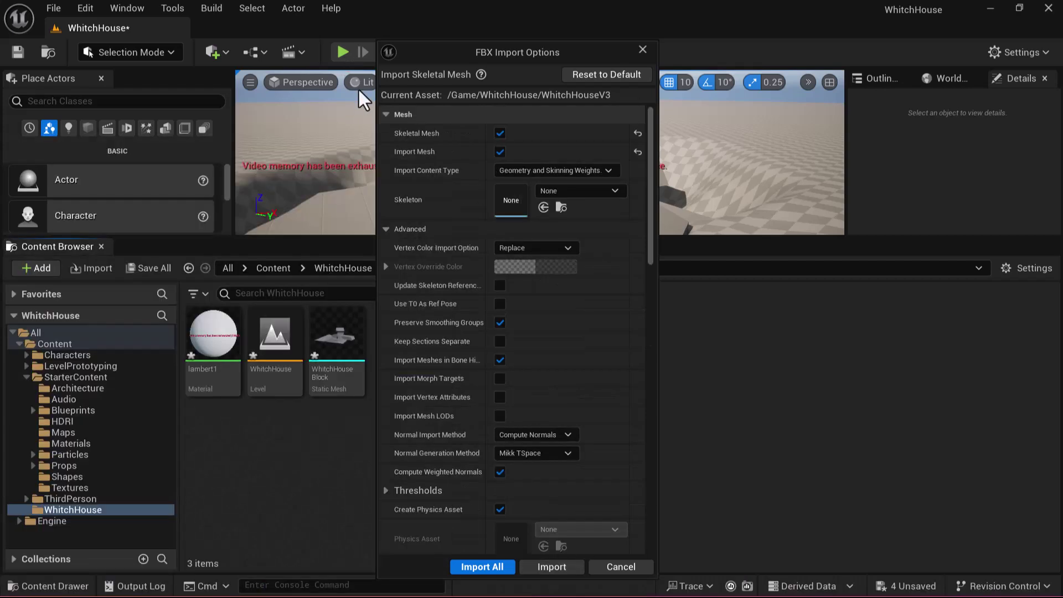
left_click(500, 133)
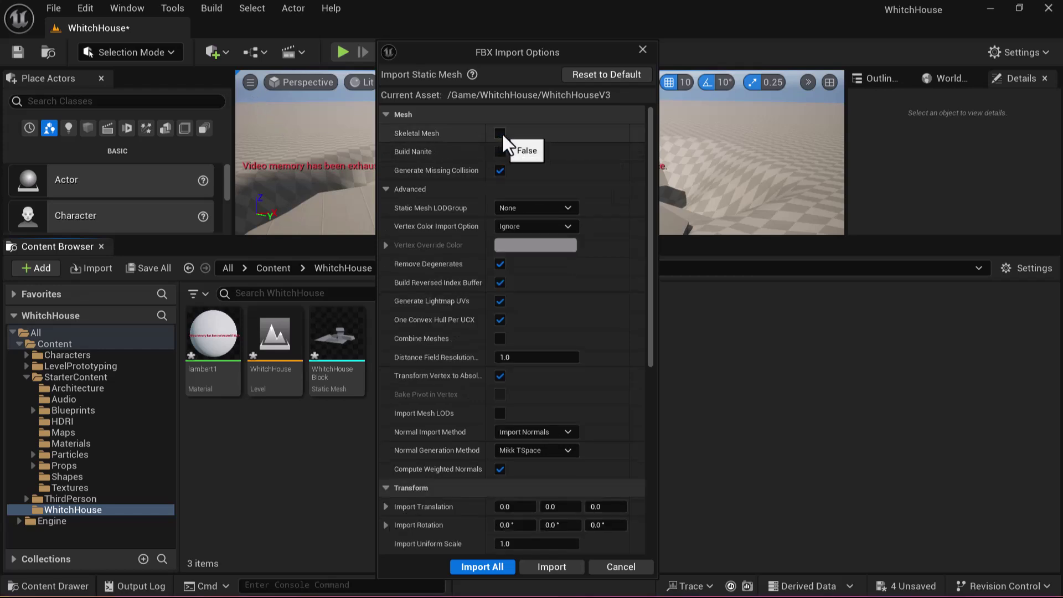
left_click(499, 339)
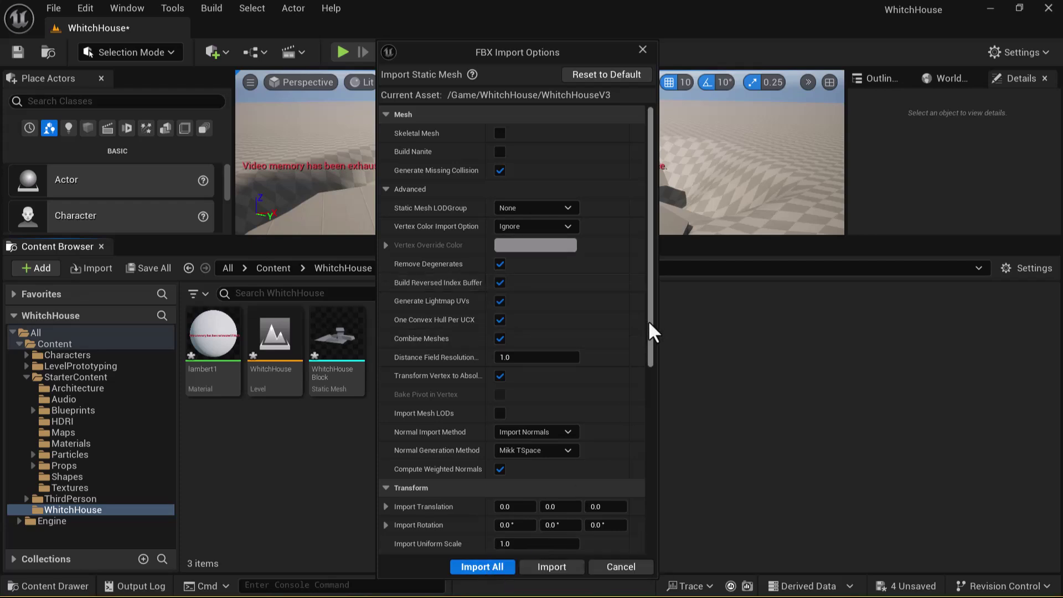
Set the Import Uniform Scale to 6, import all of WhitchHouseV3, and close the Message Log
left_click_drag(652, 318, 646, 418)
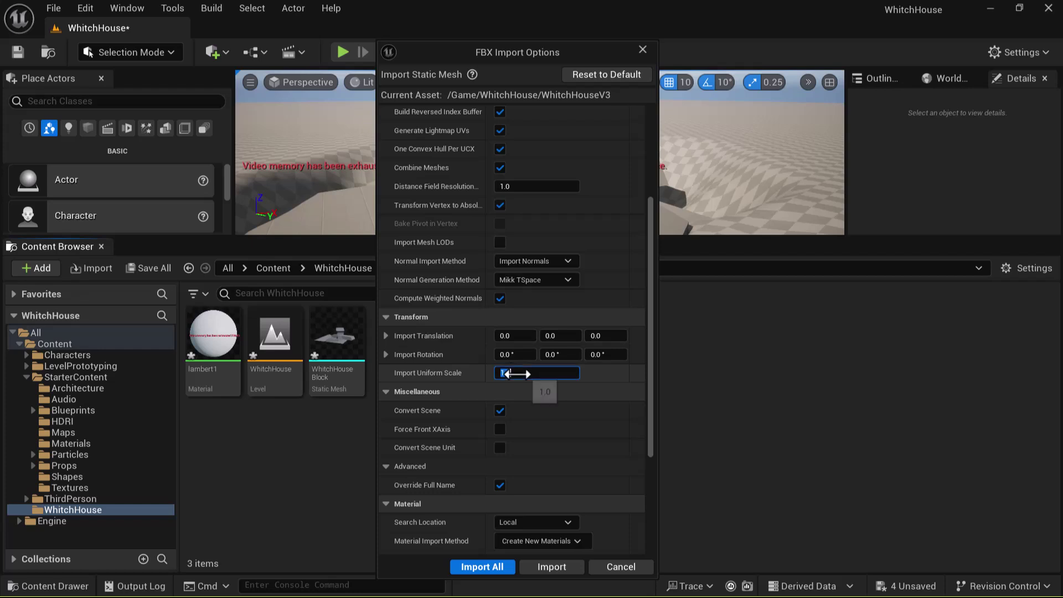
type("6")
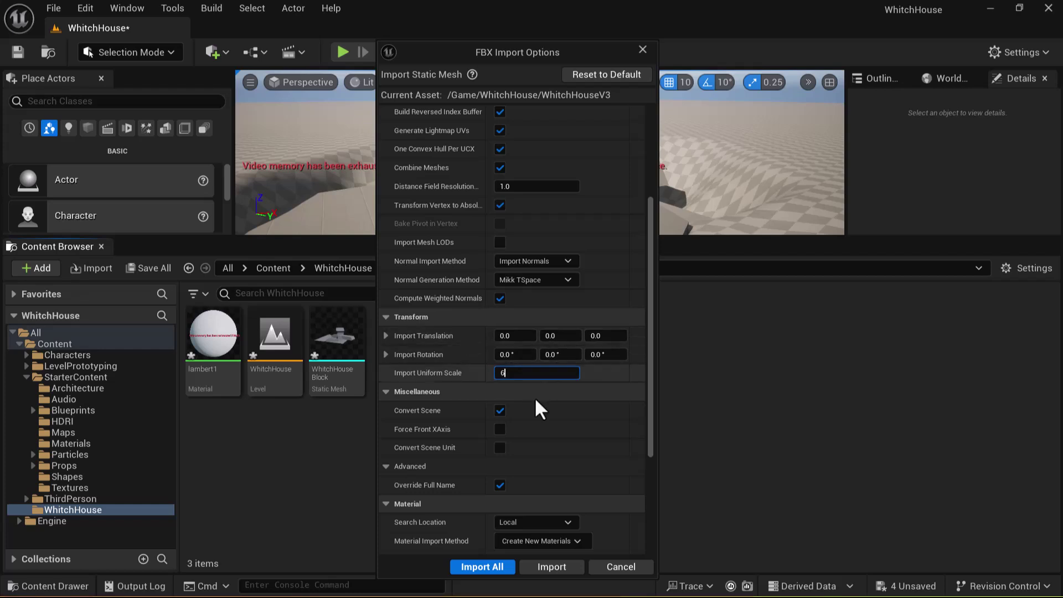
left_click(481, 565)
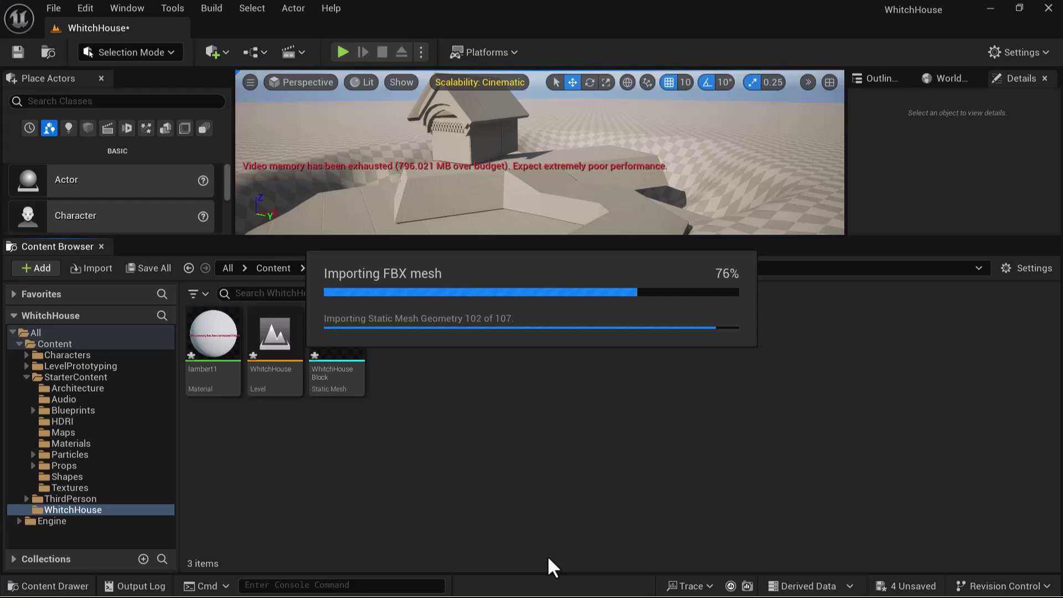
key("super")
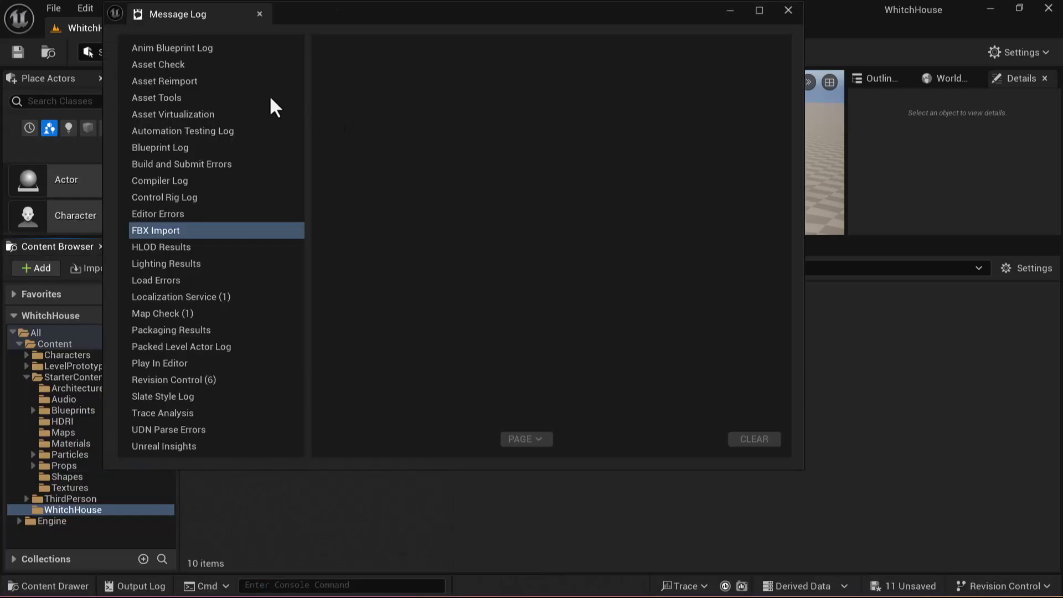
left_click(788, 10)
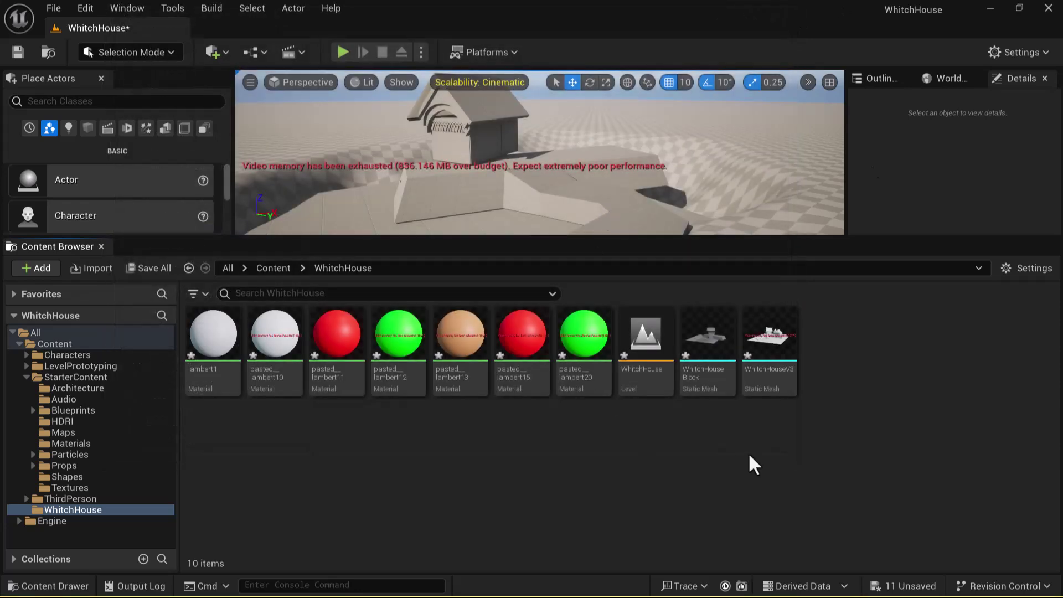
Enlarge the viewport and place the WhitchHouseV3 static mesh in the level beside the old block house
left_click(771, 354)
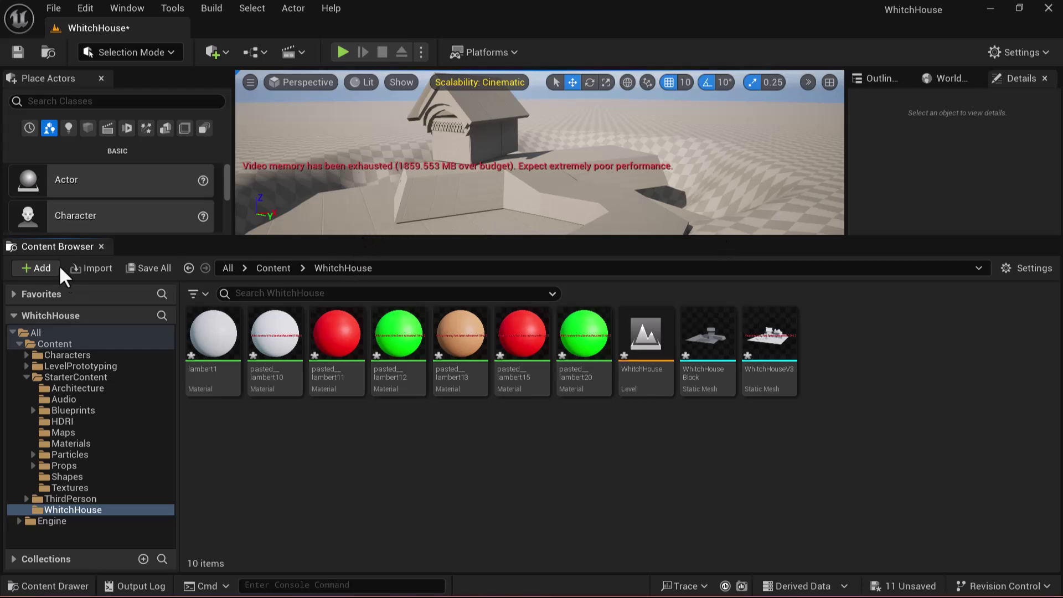
left_click_drag(113, 237, 101, 340)
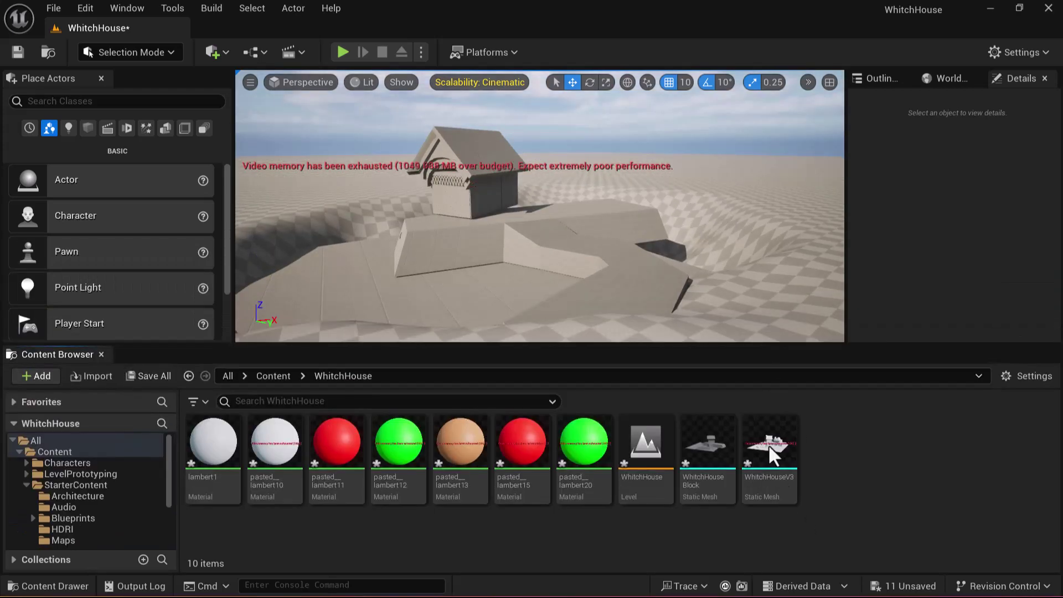
left_click_drag(769, 450, 604, 244)
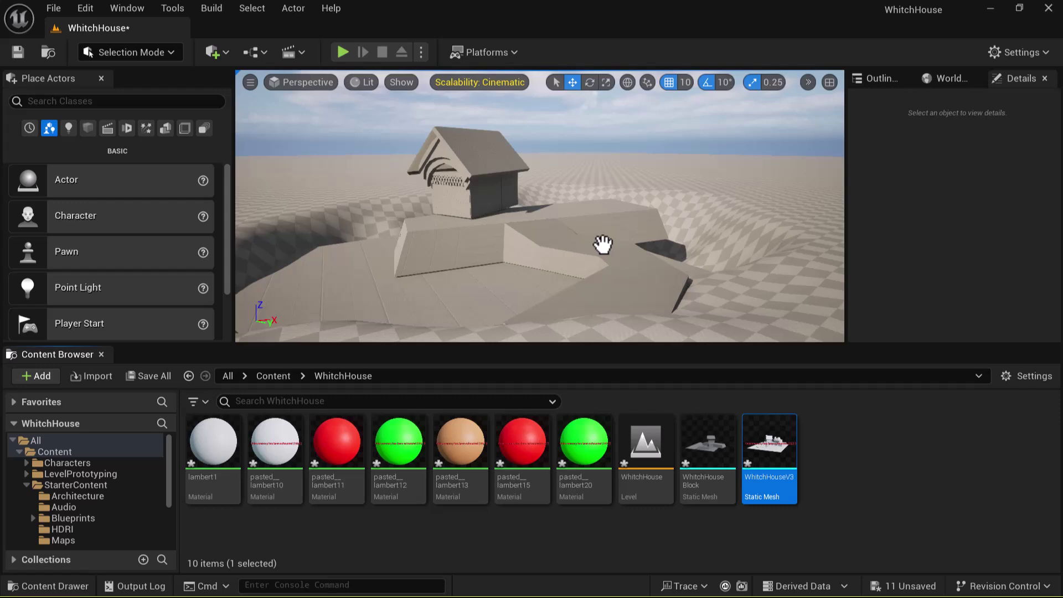
left_click_drag(577, 245, 595, 227)
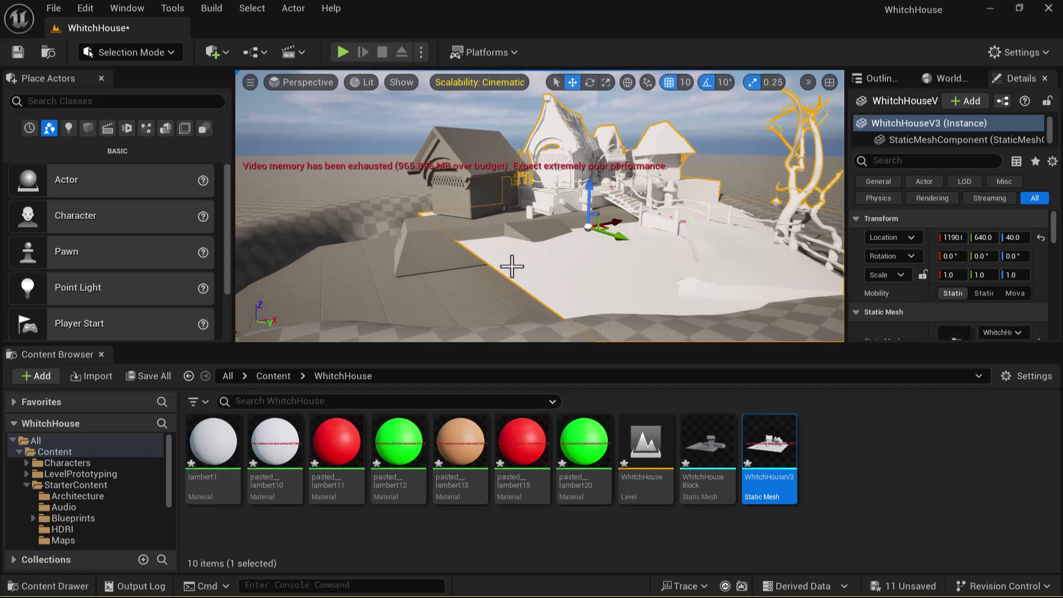
Delete the old WhitchHouseBlock2 instance from the level
left_click_drag(486, 289, 574, 269, "alt")
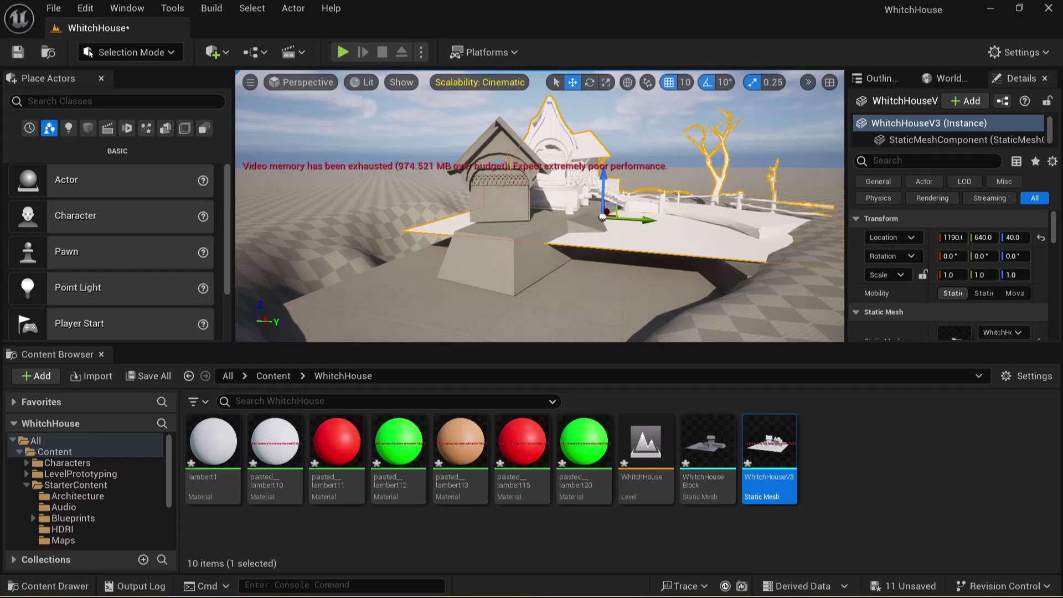
left_click(617, 335)
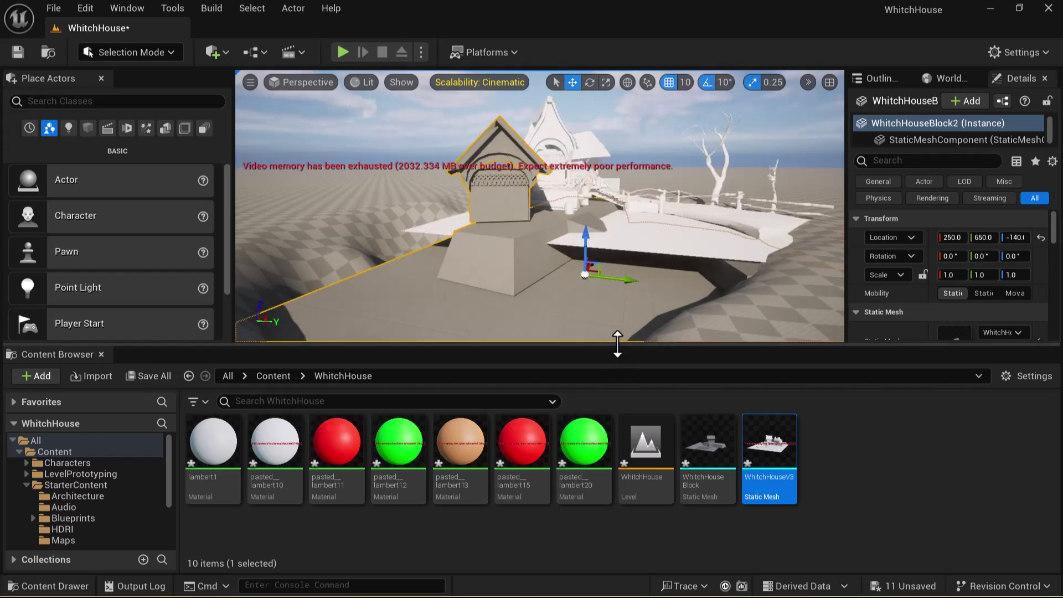
left_click_drag(618, 388, 618, 387)
left_click_drag(628, 316, 564, 314, "alt")
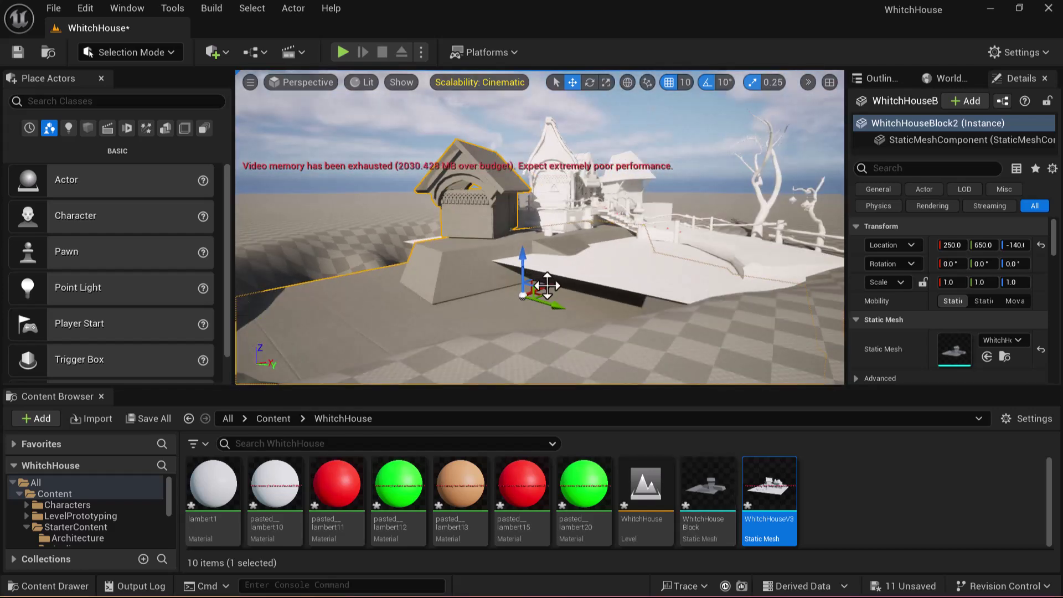
left_click_drag(461, 294, 451, 295)
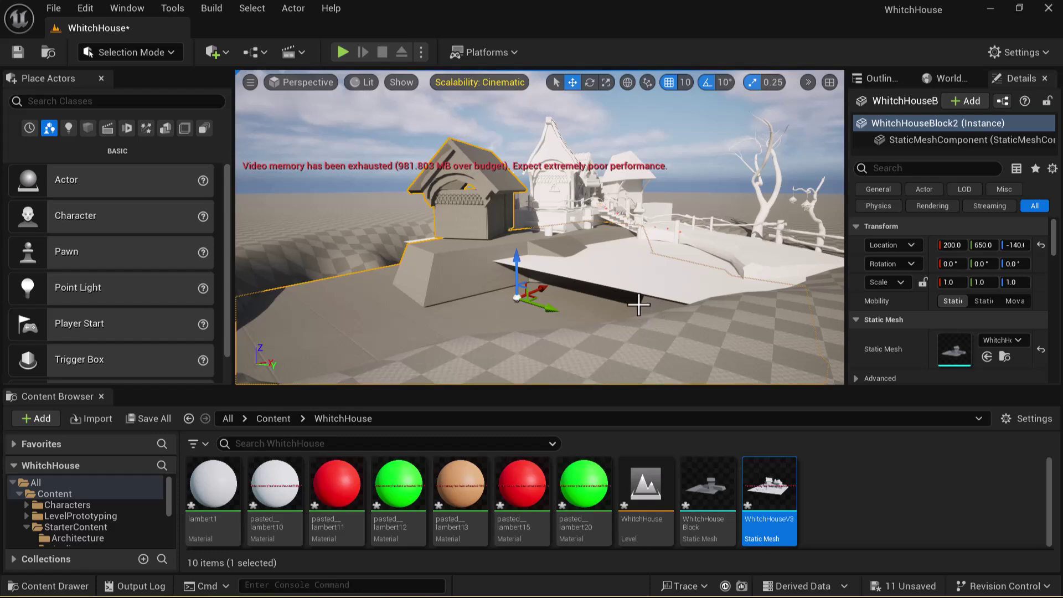
key("Delete")
left_click_drag(710, 492, 711, 477)
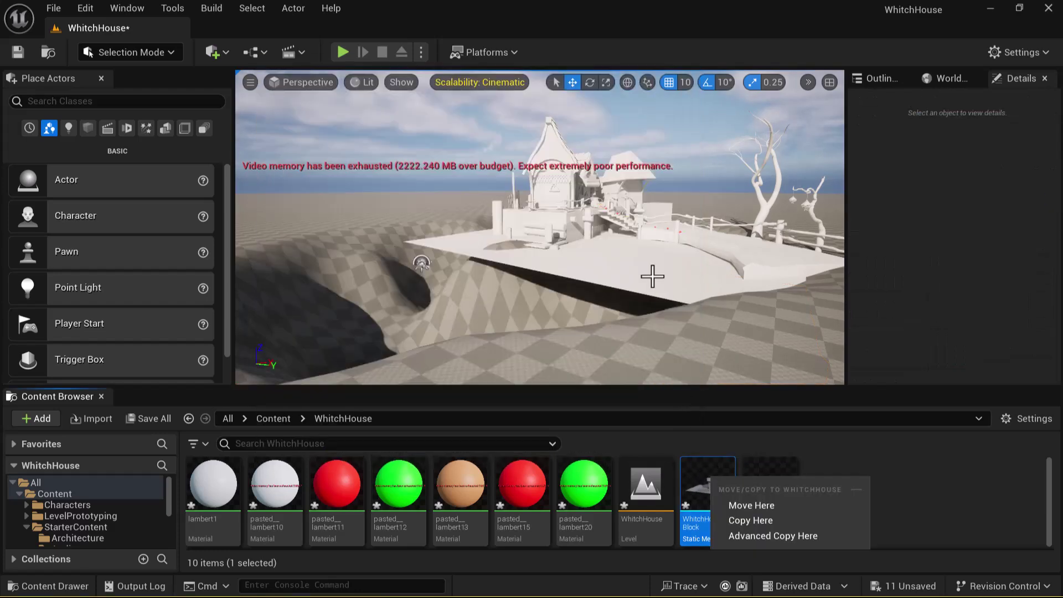
left_click(645, 283)
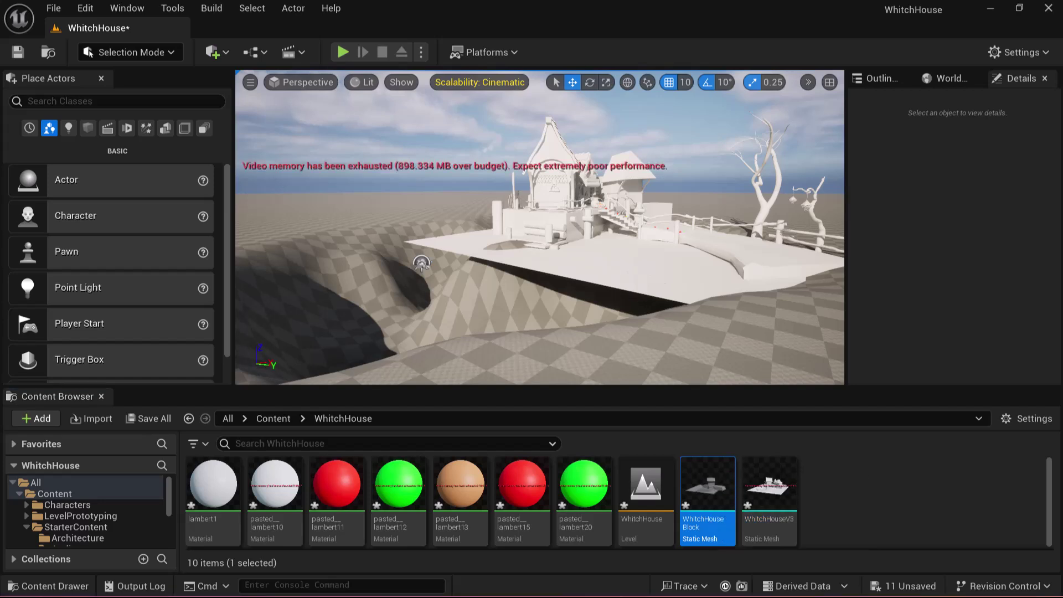
Select the WhitchHouseV3 instance and set all viewport scalability groups to Low
left_click(629, 283)
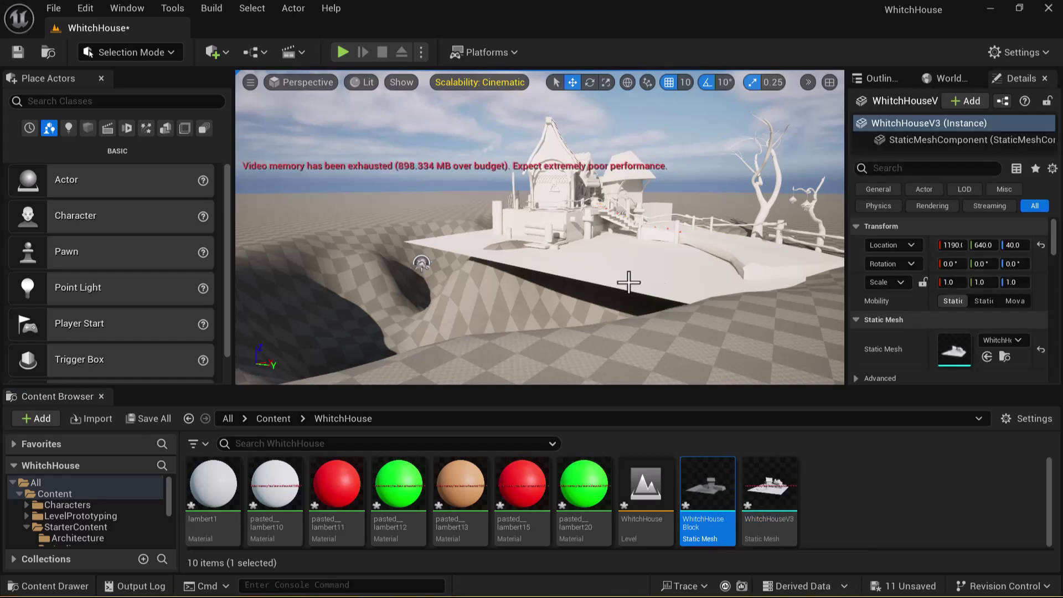
left_click(501, 80)
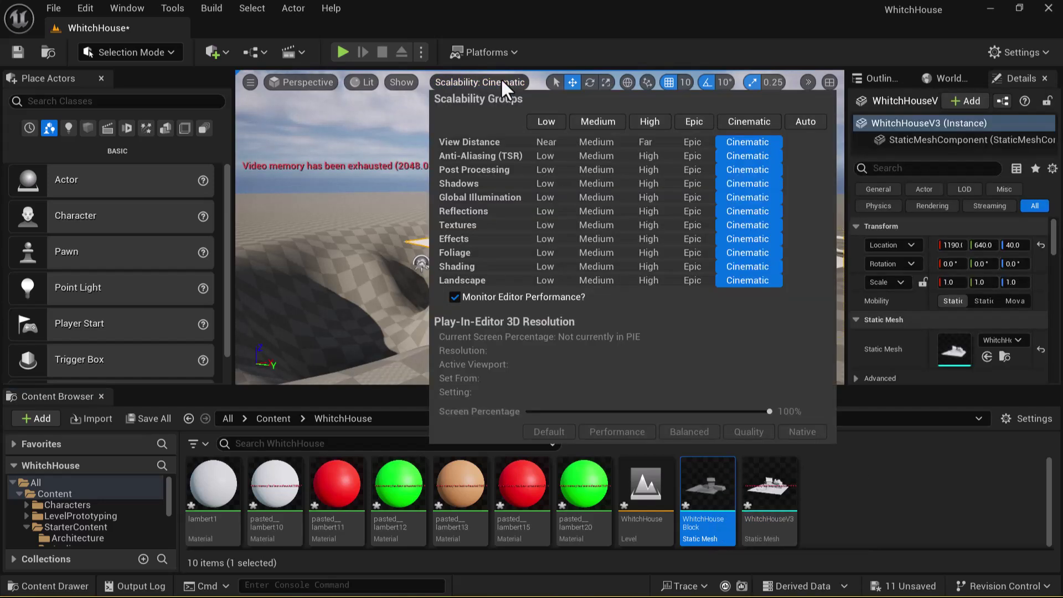
left_click(546, 121)
Move the WhitchHouseV3 instance down into the landscape hollow, to about X -130 and Z -210
key("d")
right_click_drag(539, 227, 518, 227)
left_click_drag(618, 239, 483, 259)
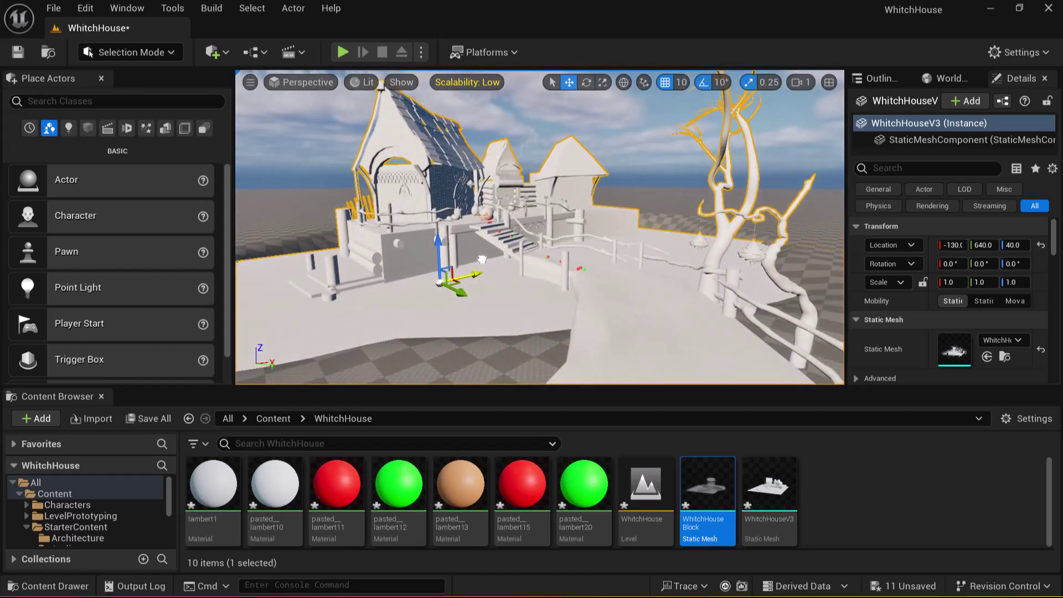
key("a")
right_click_drag(522, 297, 596, 297)
left_click_drag(616, 236, 601, 278)
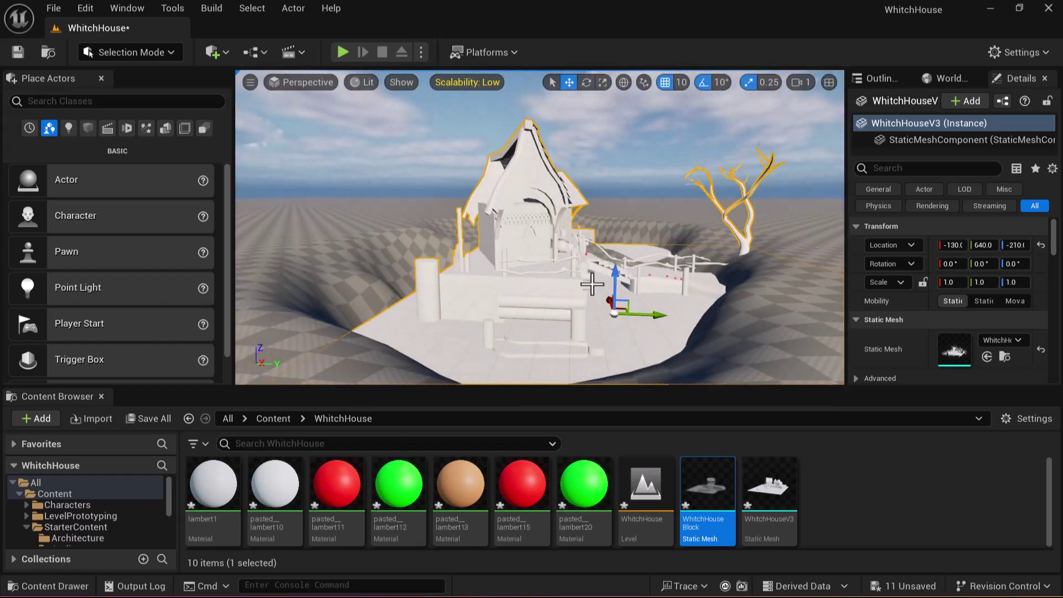
Move the WhitchHouseV3 instance to X 410 and Z -110 so it sits in the landscape hollow
right_click_drag(444, 340, 366, 339)
key("d")
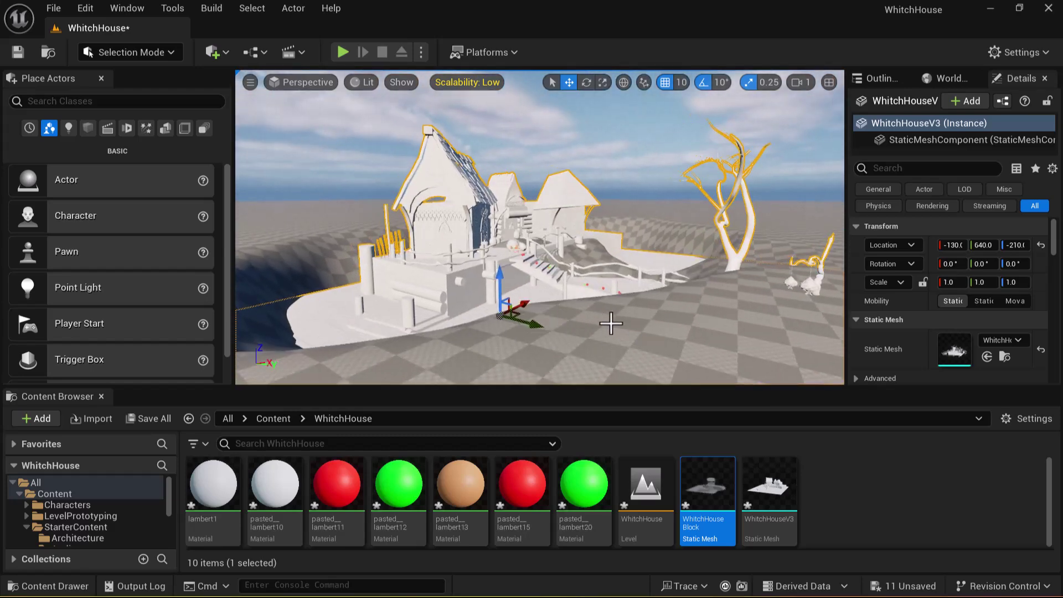
key("e")
right_click_drag(513, 314, 513, 338)
left_click_drag(519, 325, 513, 217)
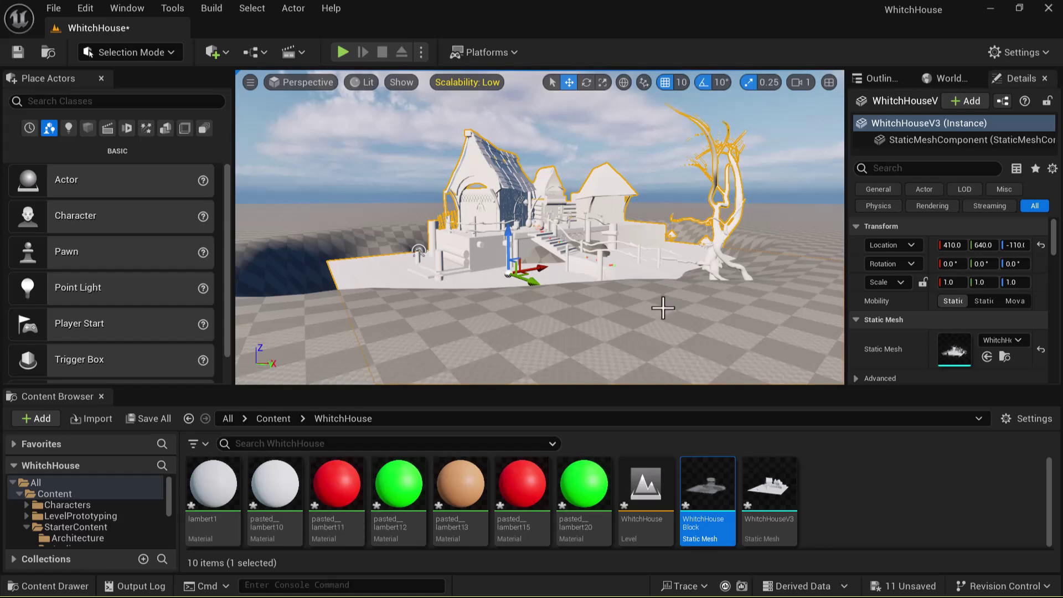
left_click_drag(680, 319, 552, 286, "alt")
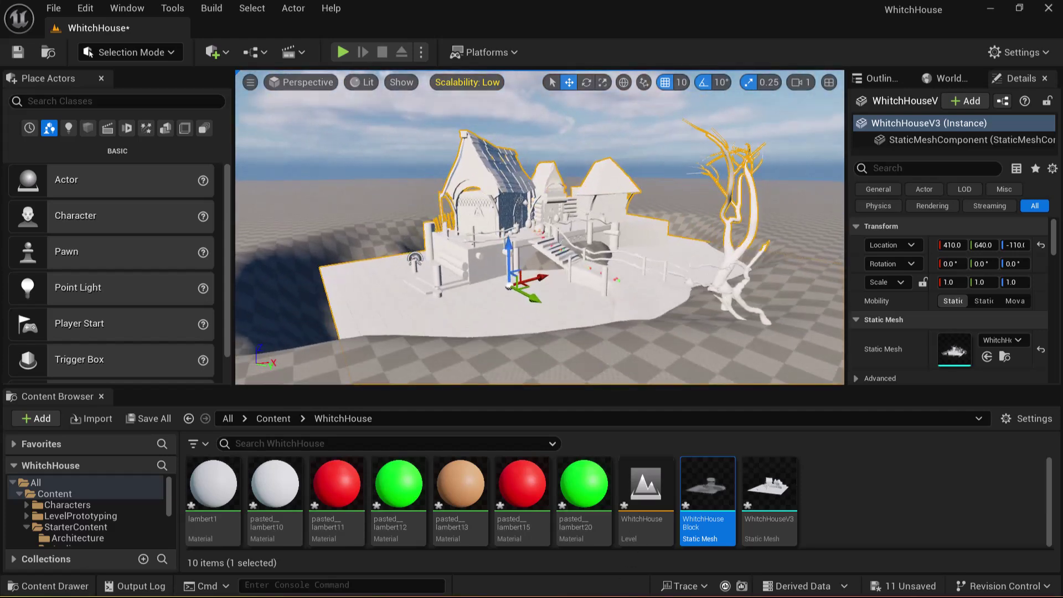
Bring up the whitch-house-.jpg reference image in ACDSee Quick View and place it beside the house in the viewport
key("super")
left_click(370, 587)
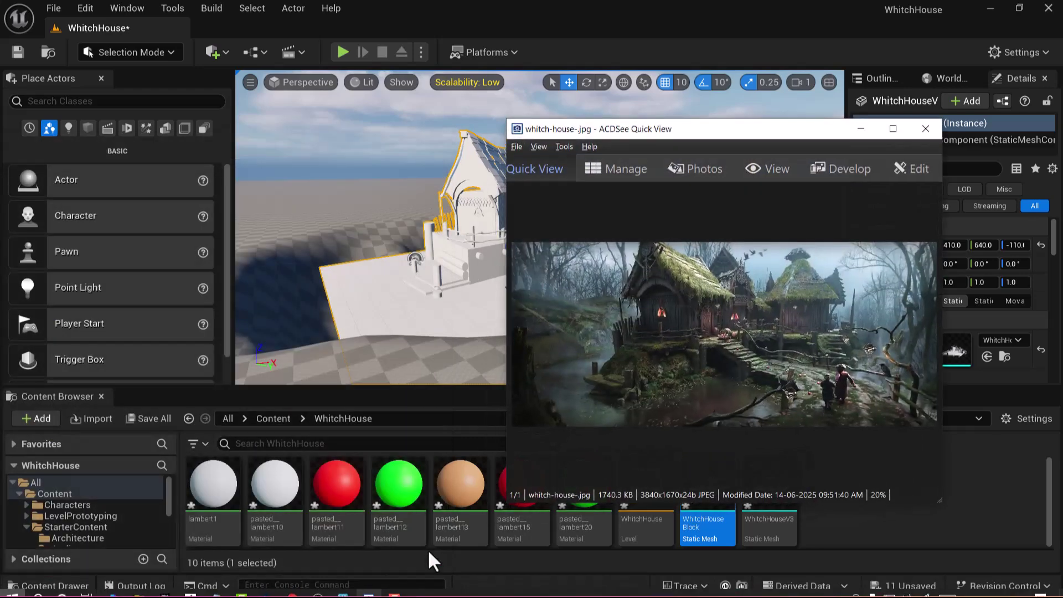
left_click_drag(724, 129, 859, 35)
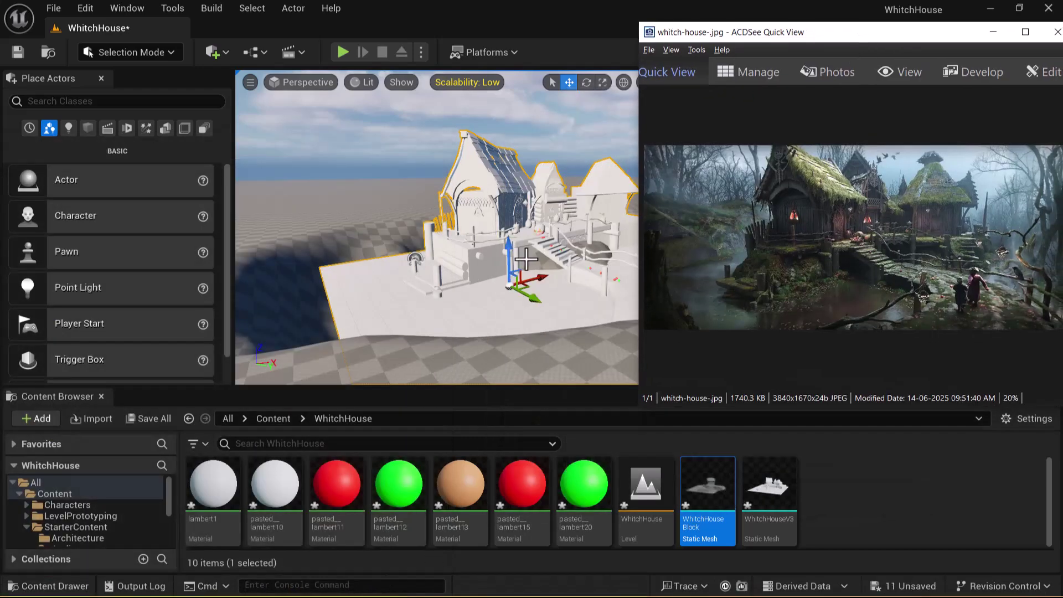
Lower the WhitchHouseV3 instance slightly into the landscape, comparing its placement with the reference image
left_click_drag(576, 277, 530, 256, "alt")
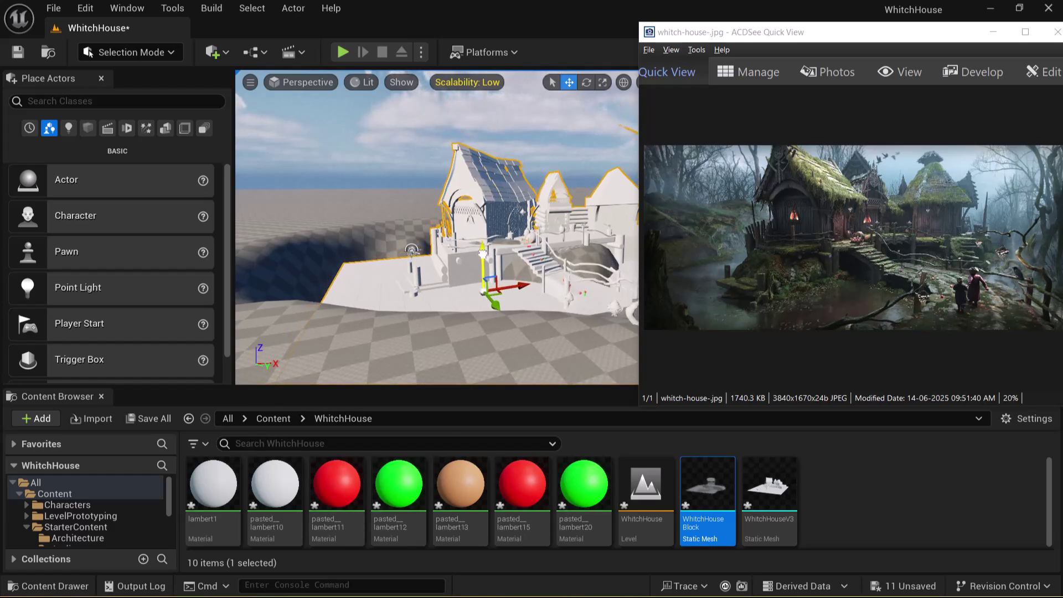
left_click_drag(563, 325, 568, 344, "alt")
left_click_drag(522, 299, 549, 260, "alt")
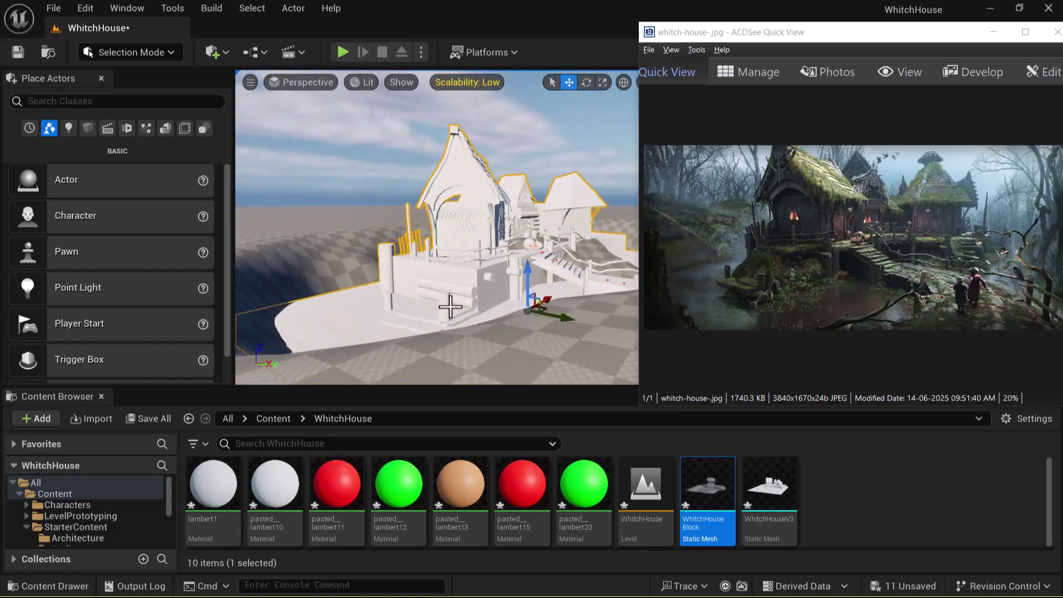
left_click_drag(453, 306, 452, 347, "alt")
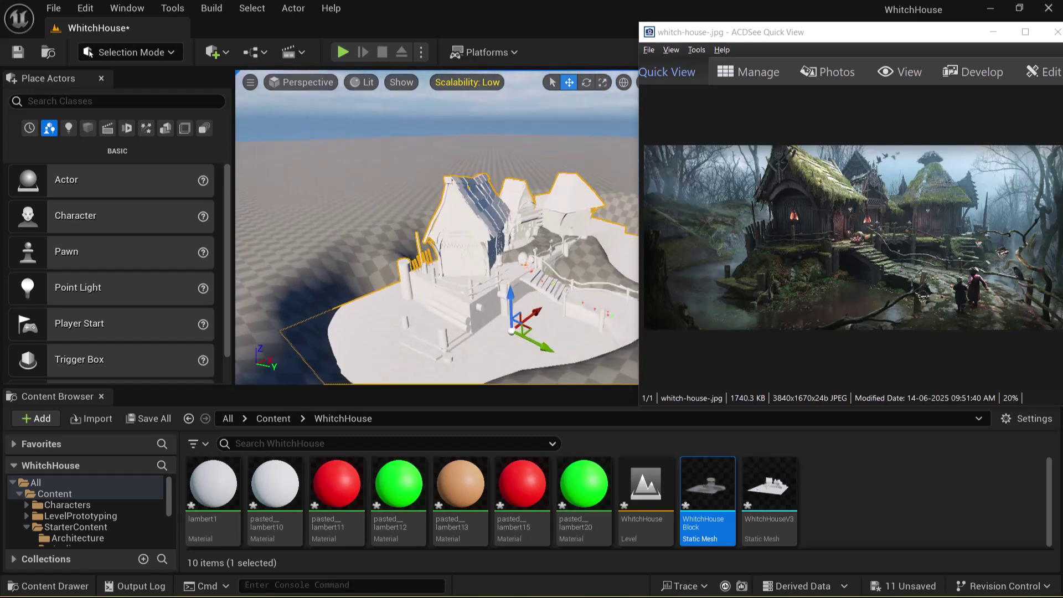
left_click_drag(536, 345, 448, 300, "alt")
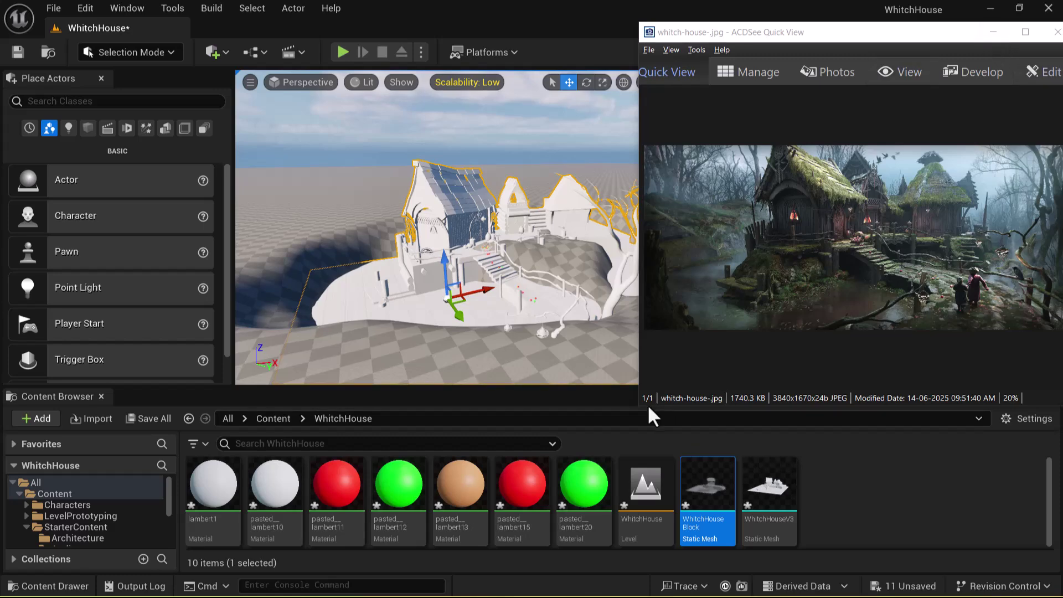
Shrink the reference image window to uncover more of the viewport, and select the landscape instead of the house
left_click_drag(641, 408, 748, 347)
left_click_drag(645, 360, 662, 360, "alt")
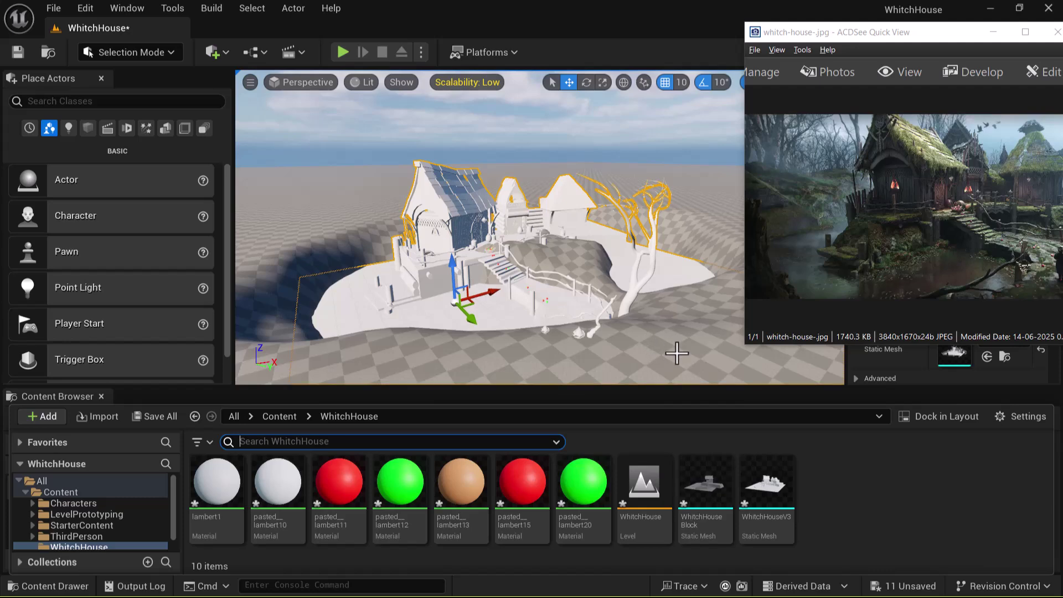
left_click(677, 354)
key("ctrl+space")
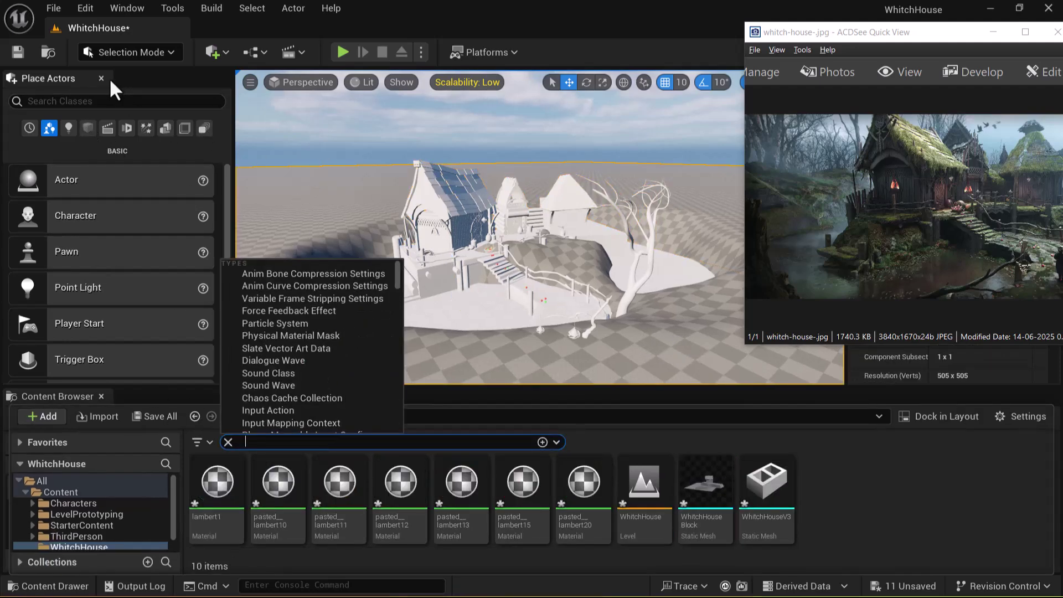
Switch to Landscape mode and lower the terrain covering the front of the house's ground with the Sculpt brush
left_click(153, 56)
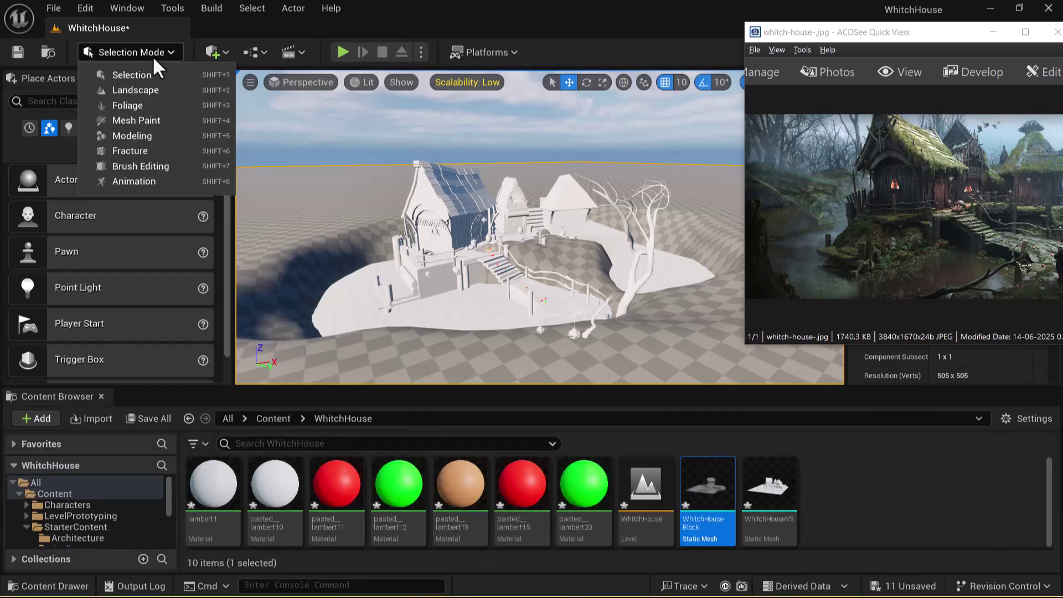
left_click(152, 90)
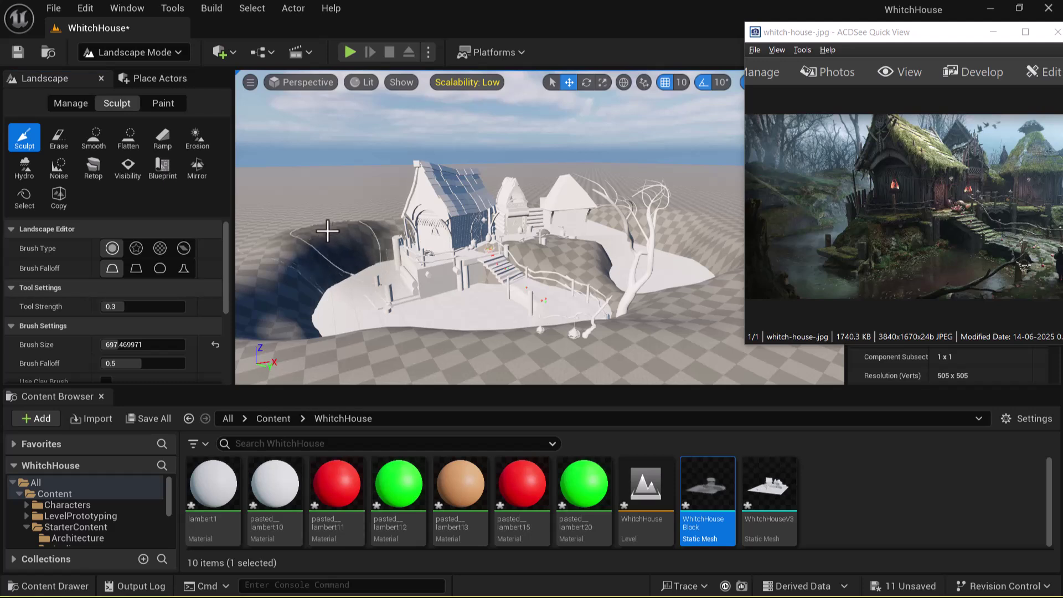
left_click_drag(470, 271, 481, 282, "alt")
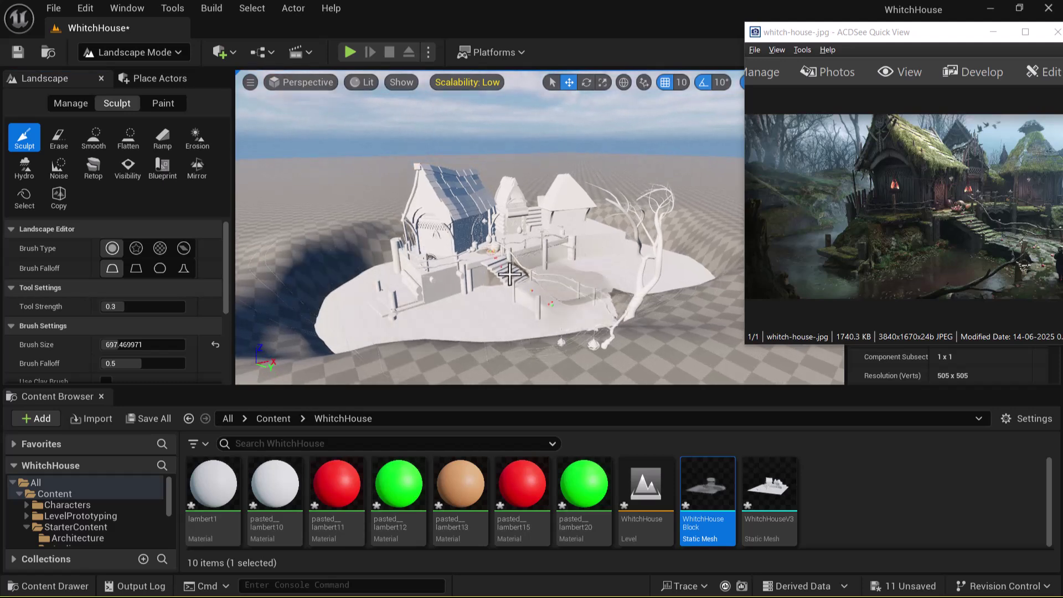
mouse_move(620, 318)
left_mouse_down("shift")
mouse_move(535, 349)
mouse_move(416, 332)
left_mouse_up("shift")
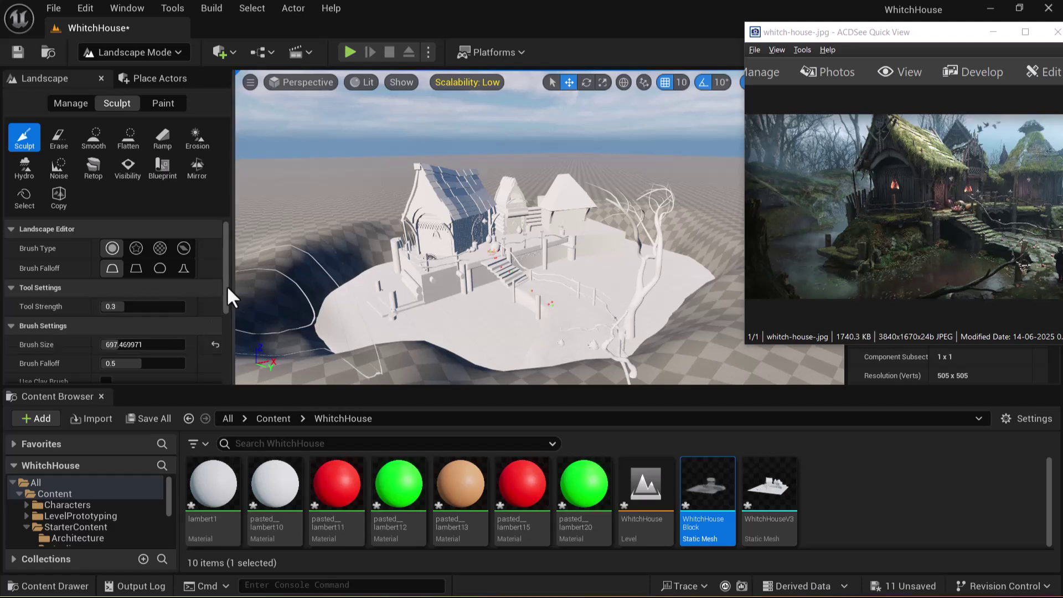
Set the Sculpt strength to about 0.21, brush size to about 397 and falloff to about 0.43, and lower more terrain around the ground mesh
scroll(227, 304, "down", 2)
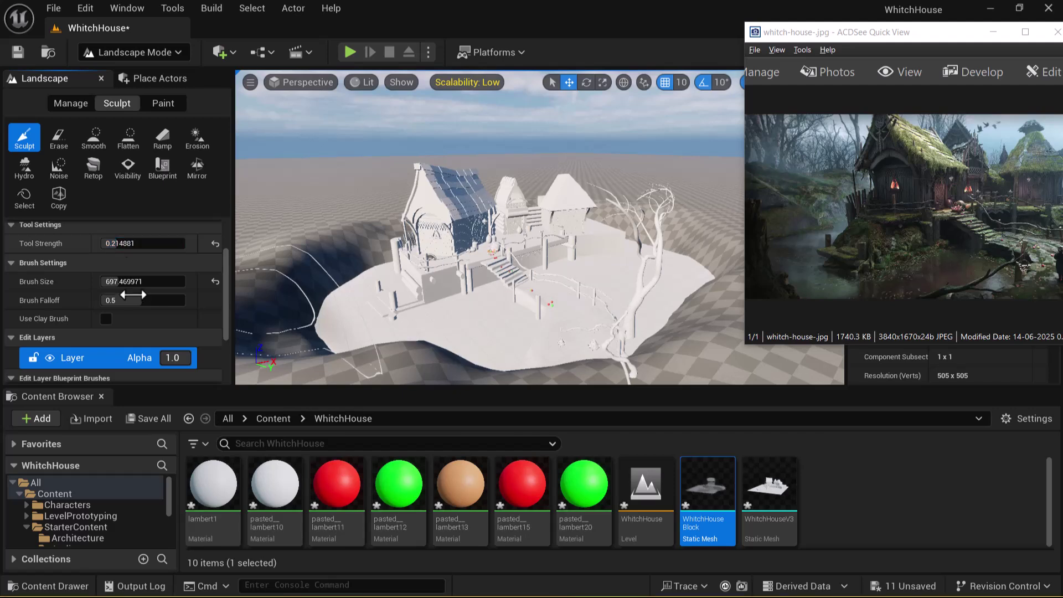
left_click_drag(147, 301, 108, 282)
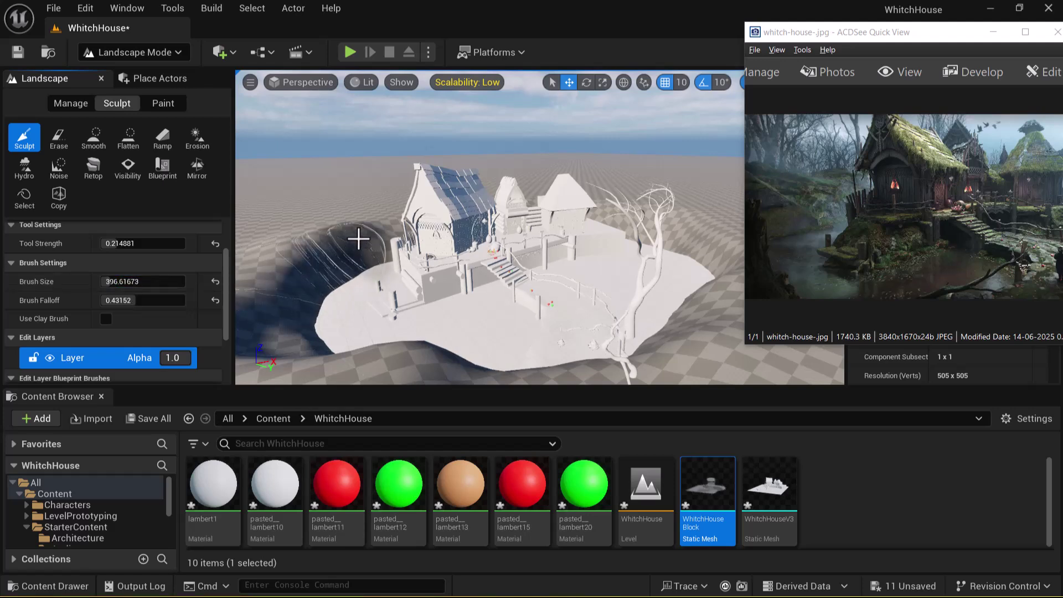
left_click_drag(321, 256, 355, 271, "shift")
mouse_move(679, 379)
left_mouse_down("shift")
mouse_move(624, 367)
mouse_move(681, 372)
mouse_move(724, 345)
mouse_move(633, 313)
mouse_move(667, 294)
mouse_move(573, 310)
left_mouse_up("shift")
Lower the terrain beyond the bare tree with the Sculpt brush to uncover the ground mesh's outer edge, following the reference image
scroll(655, 313, "up", 5)
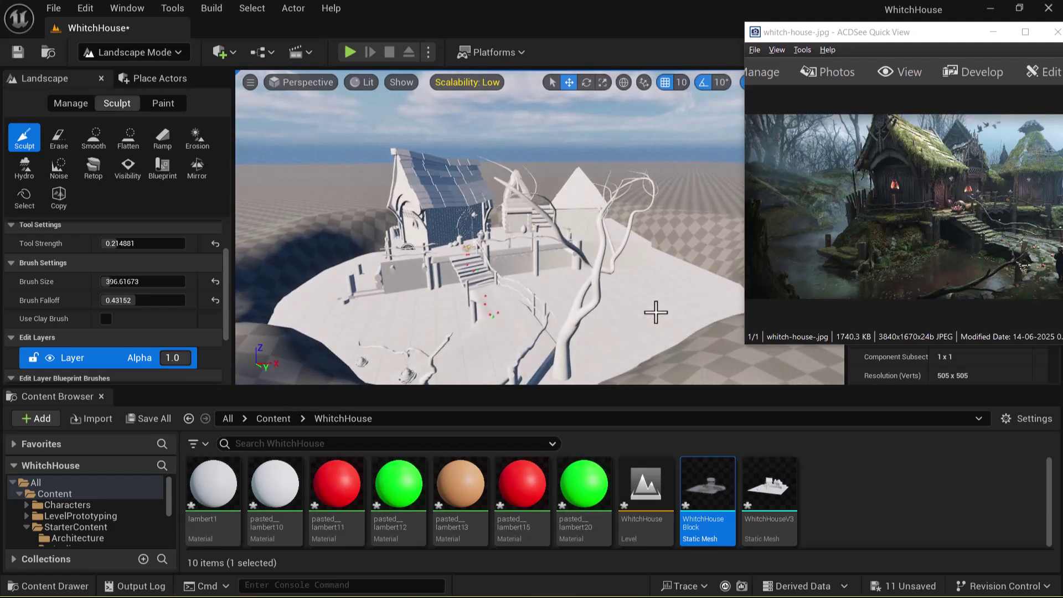
scroll(656, 312, "up", 2)
right_click_drag(656, 312, 587, 330, "alt")
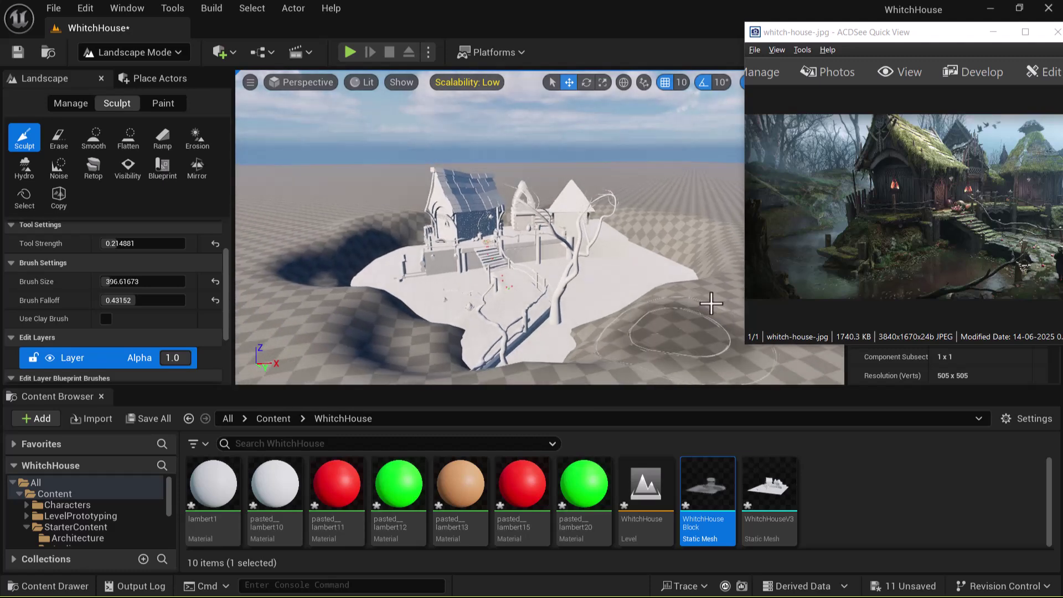
mouse_move(699, 313)
left_mouse_down("alt")
mouse_move(595, 345)
mouse_move(514, 353)
mouse_move(404, 321)
mouse_move(399, 332)
mouse_move(484, 348)
mouse_move(378, 338)
mouse_move(407, 340)
mouse_move(317, 306)
left_mouse_up("alt")
left_click_drag(571, 352, 606, 355, "alt")
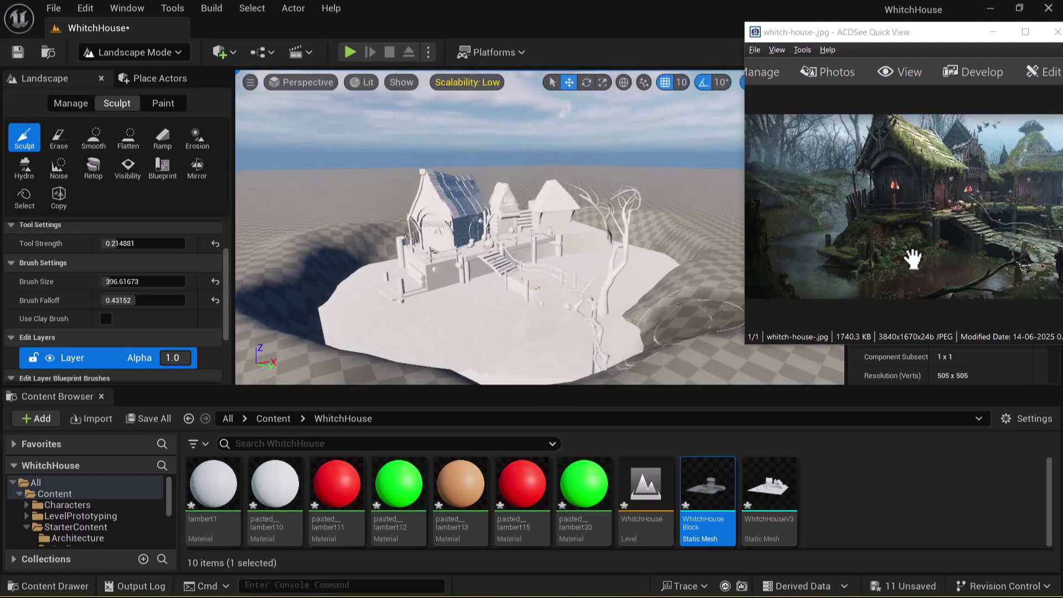
left_click_drag(967, 234, 871, 228)
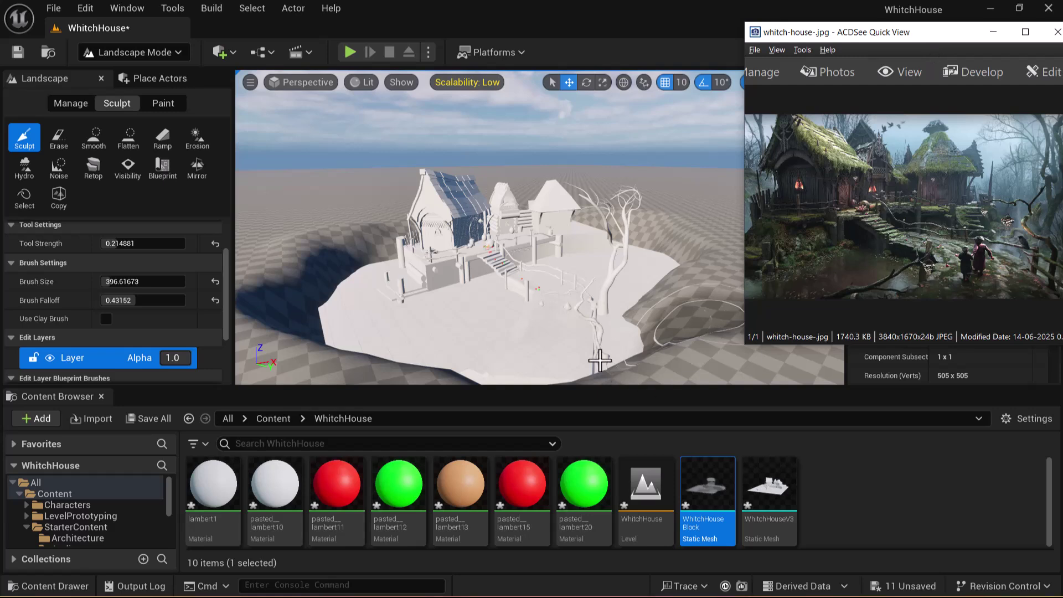
mouse_move(636, 325)
left_mouse_down()
mouse_move(679, 304)
mouse_move(685, 287)
mouse_move(703, 325)
mouse_move(706, 287)
mouse_move(668, 253)
mouse_move(718, 287)
mouse_move(735, 317)
left_mouse_up()
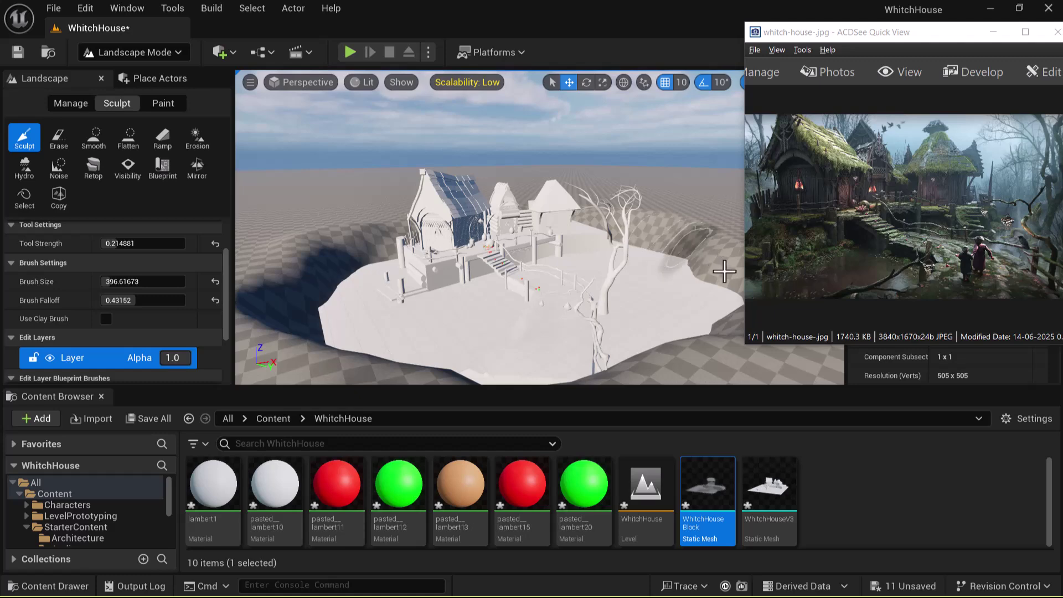
left_click_drag(531, 266, 546, 243, "alt")
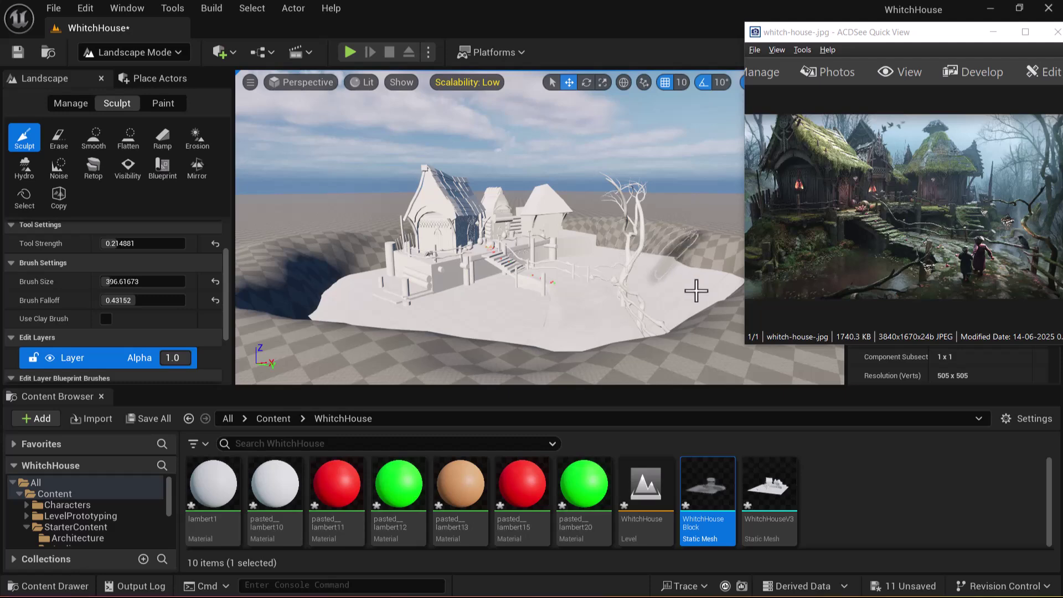
mouse_move(710, 291)
left_mouse_down()
mouse_move(714, 314)
mouse_move(712, 285)
mouse_move(676, 284)
left_mouse_up()
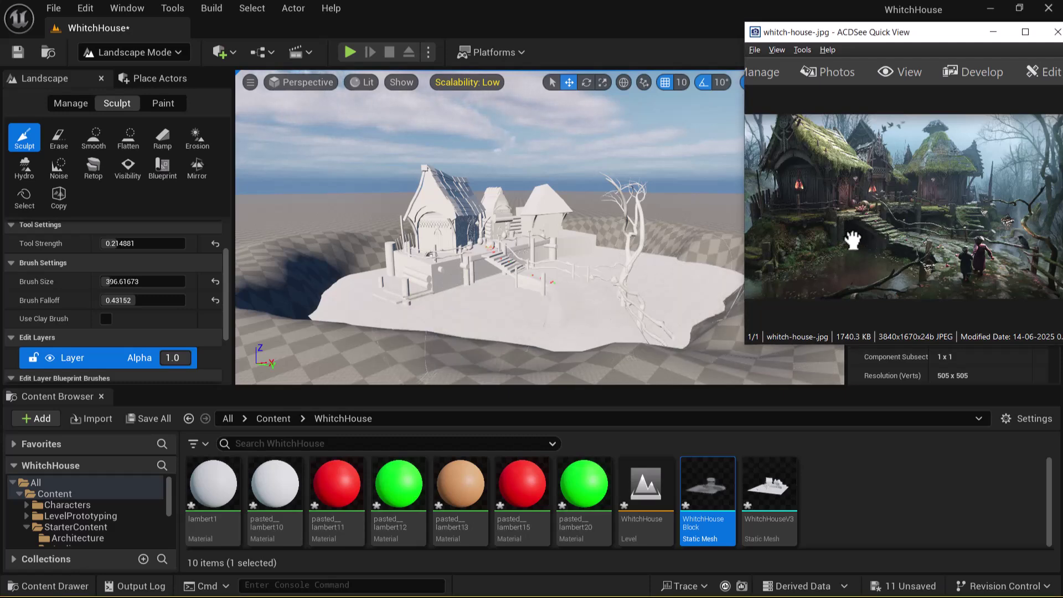
Raise hills in the terrain beside and behind the main house with the Sculpt brush
left_click_drag(928, 236, 1021, 235)
mouse_move(310, 263)
left_mouse_down("alt")
mouse_move(261, 265)
mouse_move(319, 260)
mouse_move(349, 319)
mouse_move(321, 277)
left_mouse_up("alt")
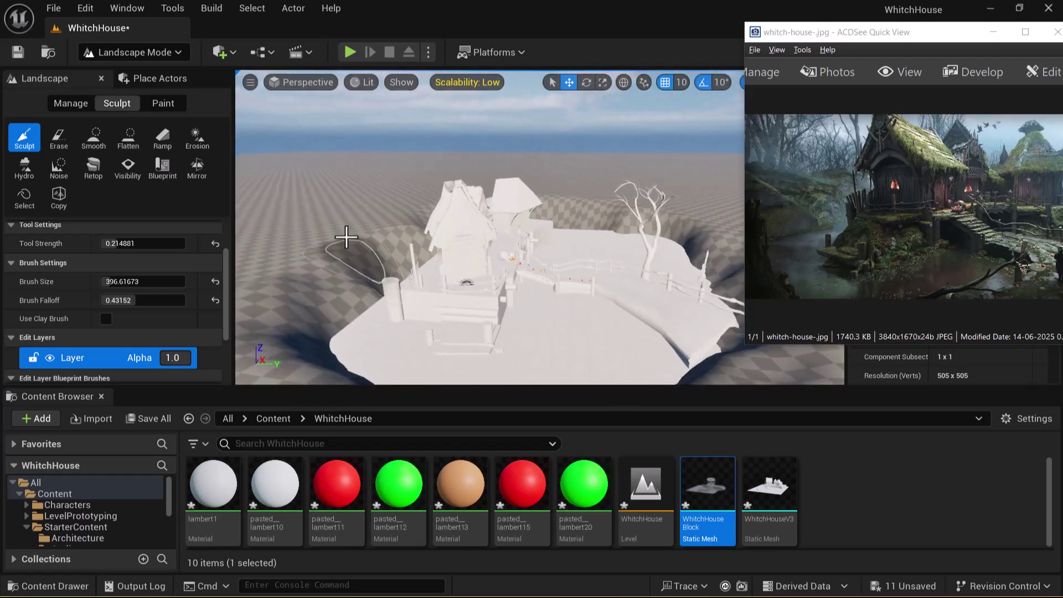
mouse_move(406, 222)
left_mouse_down()
mouse_move(339, 316)
mouse_move(409, 235)
mouse_move(338, 320)
mouse_move(393, 298)
mouse_move(357, 277)
mouse_move(279, 269)
left_mouse_up()
mouse_move(364, 252)
left_mouse_down()
mouse_move(361, 230)
mouse_move(255, 224)
mouse_move(287, 204)
mouse_move(345, 199)
mouse_move(381, 171)
mouse_move(370, 192)
mouse_move(409, 203)
left_mouse_up()
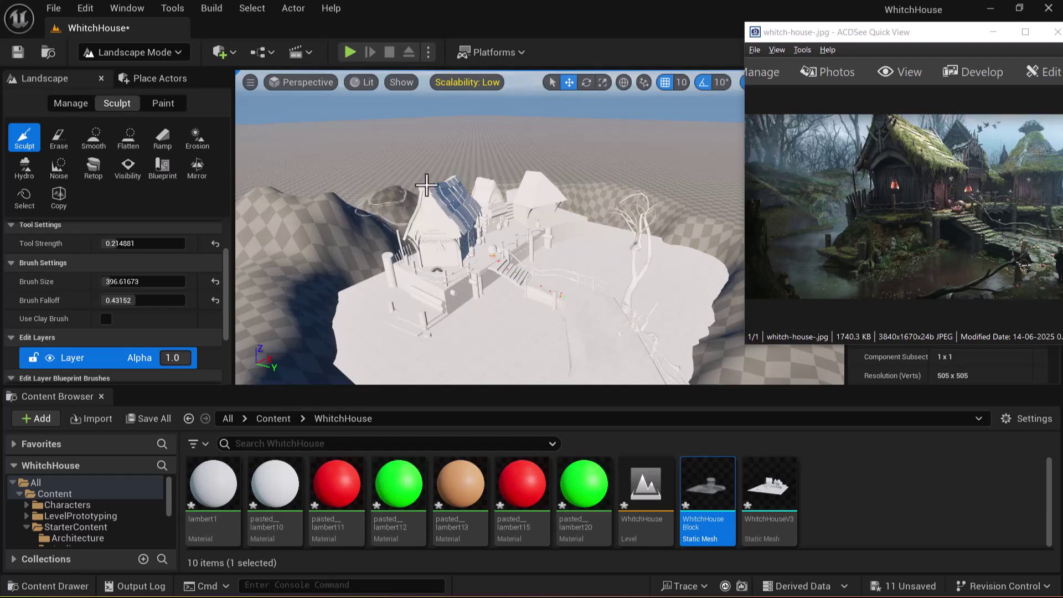
mouse_move(422, 161)
left_mouse_down("alt")
mouse_move(443, 180)
mouse_move(388, 174)
left_mouse_up("alt")
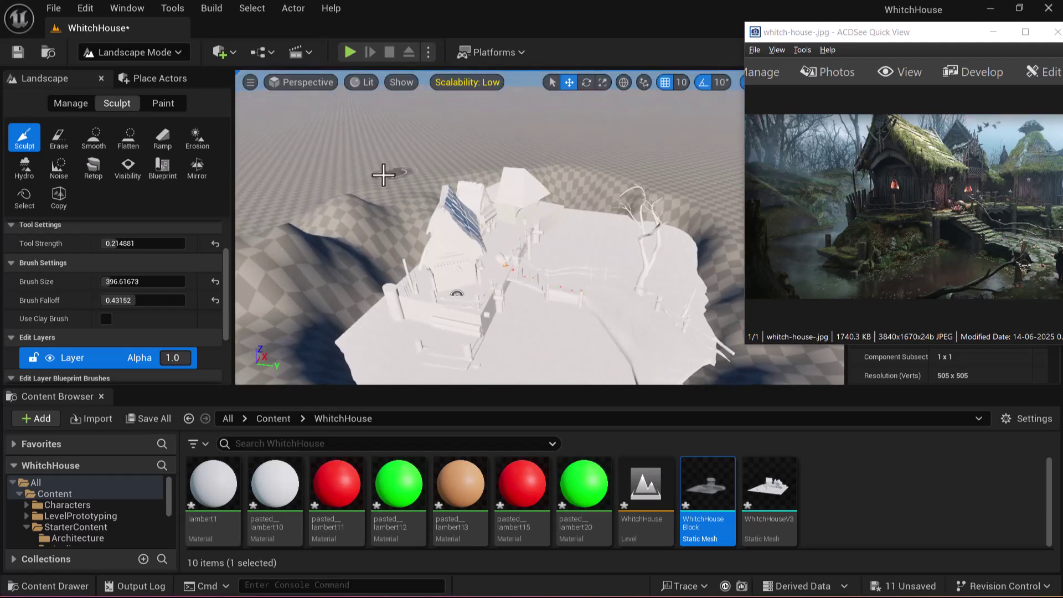
mouse_move(399, 229)
left_mouse_down()
mouse_move(387, 239)
mouse_move(413, 191)
mouse_move(443, 180)
mouse_move(400, 188)
left_mouse_up()
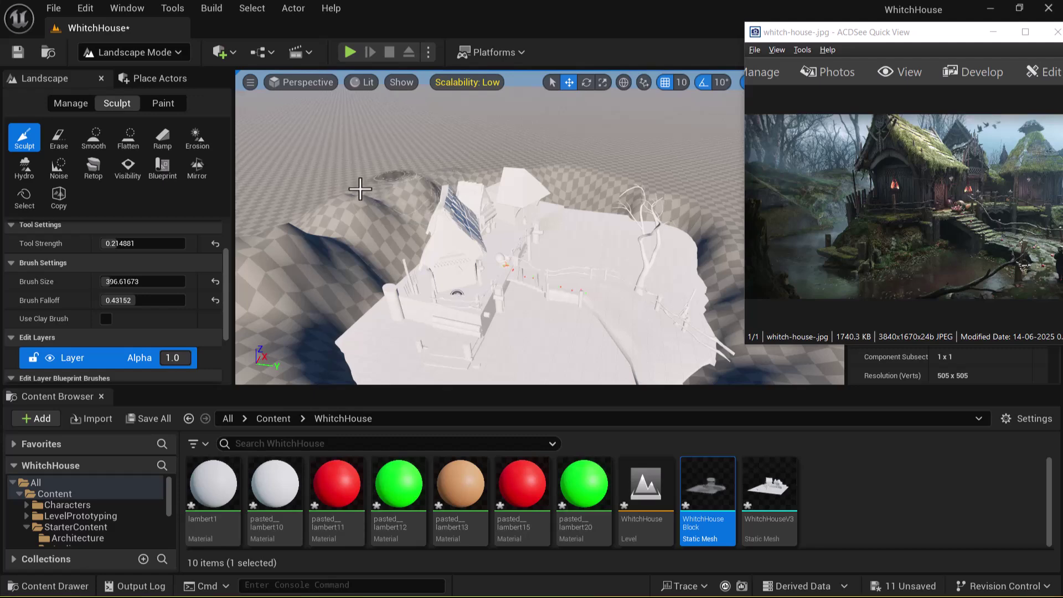
mouse_move(286, 225)
left_mouse_down()
mouse_move(321, 200)
mouse_move(299, 138)
left_mouse_up()
Compare the hills with the reference image and sculpt the slope behind the main house further
left_click(878, 211)
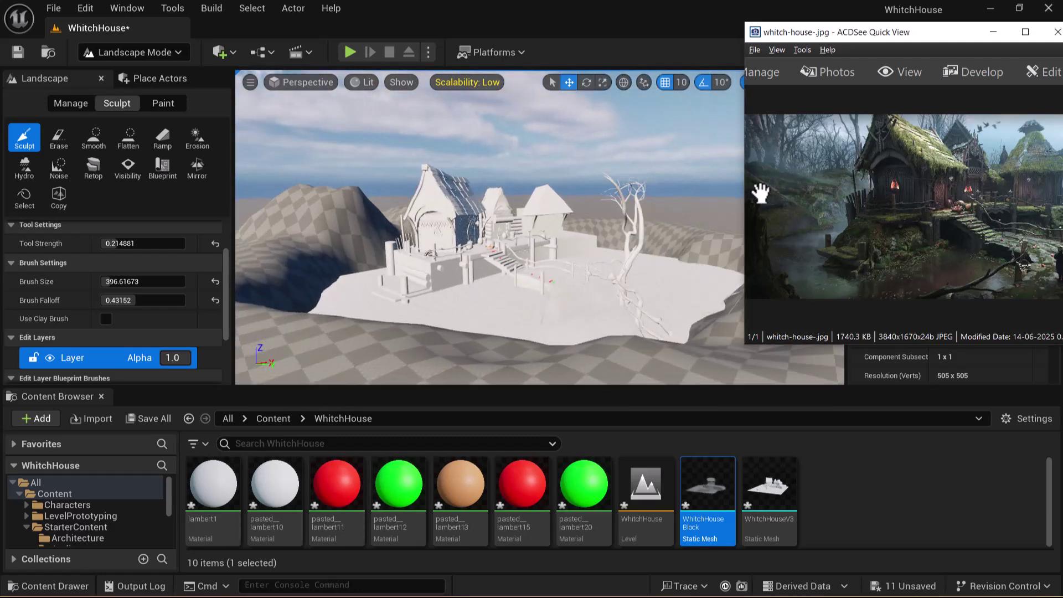
left_click(401, 226)
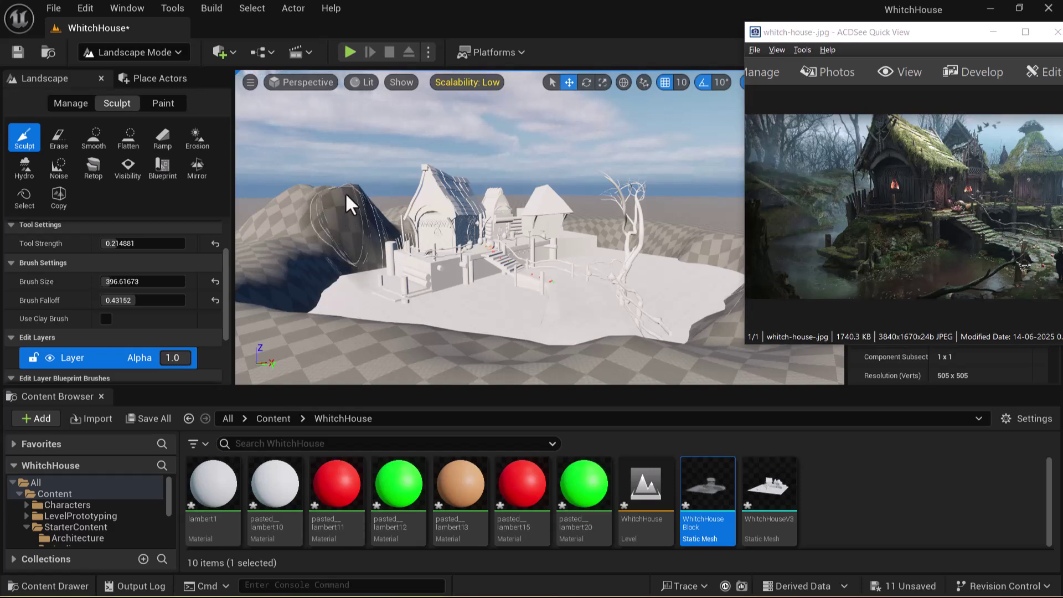
left_click_drag(354, 192, 363, 209)
left_click_drag(354, 167, 356, 205, "alt")
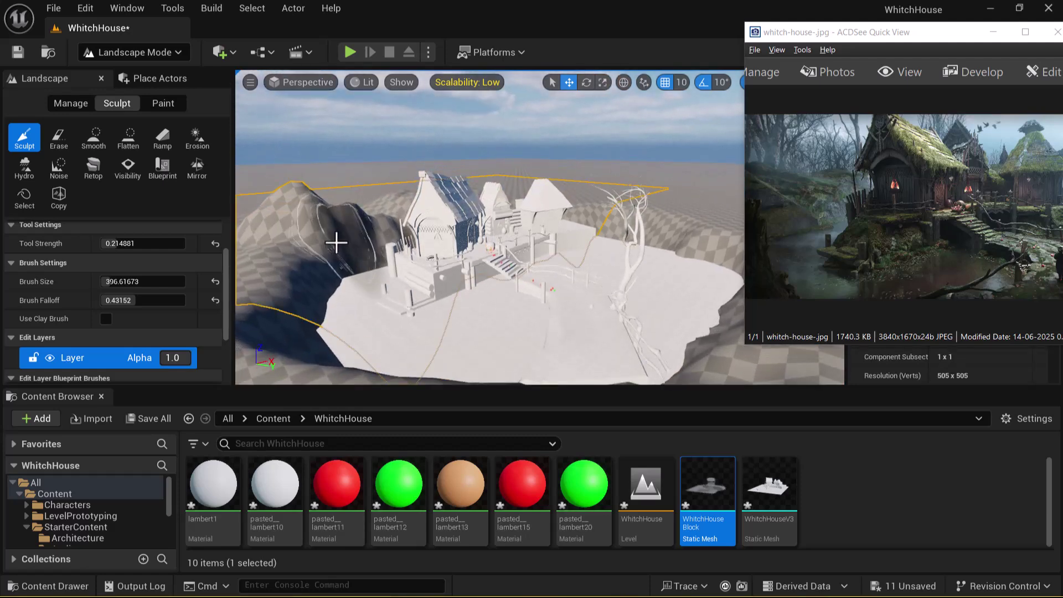
left_click_drag(327, 230, 375, 205)
Reduce the Sculpt brush size to about 184 and inspect the hills beside the main house from several angles
left_click_drag(342, 147, 348, 194, "alt")
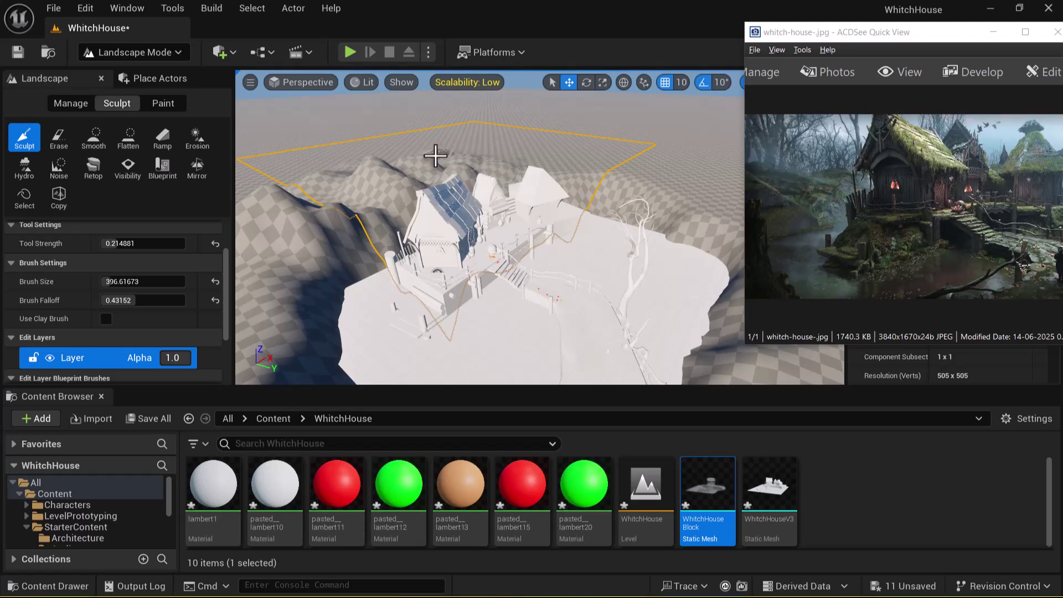
left_click_drag(382, 184, 383, 104, "alt")
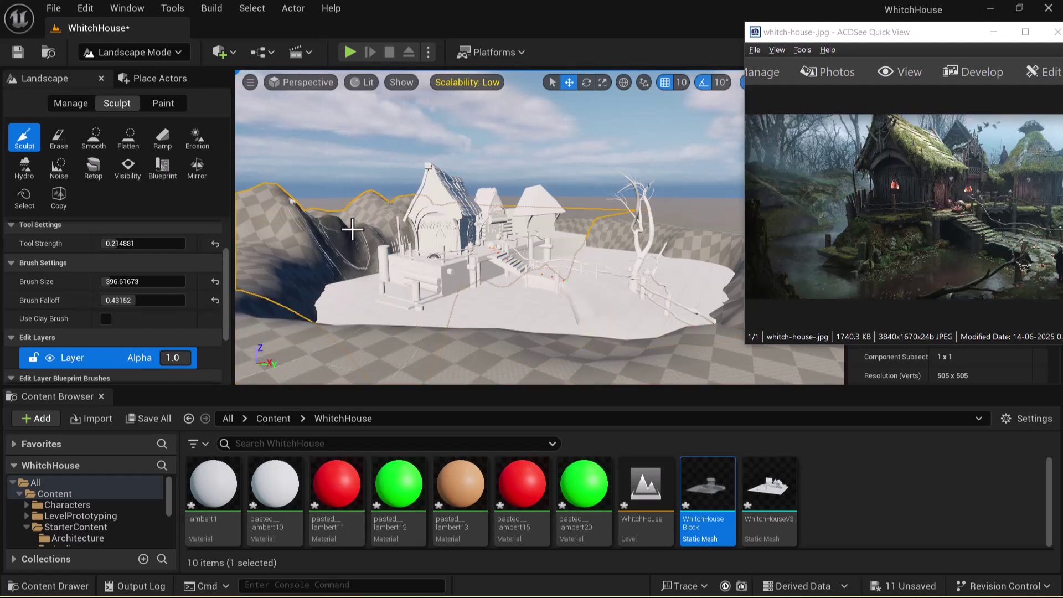
left_click_drag(351, 233, 334, 248, "alt")
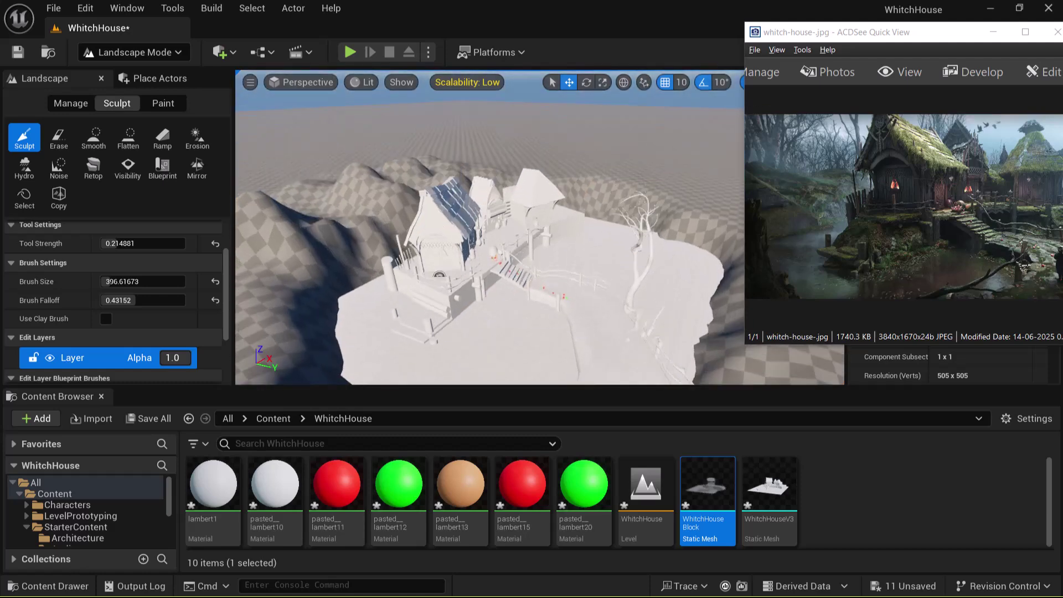
key("bracketleft")
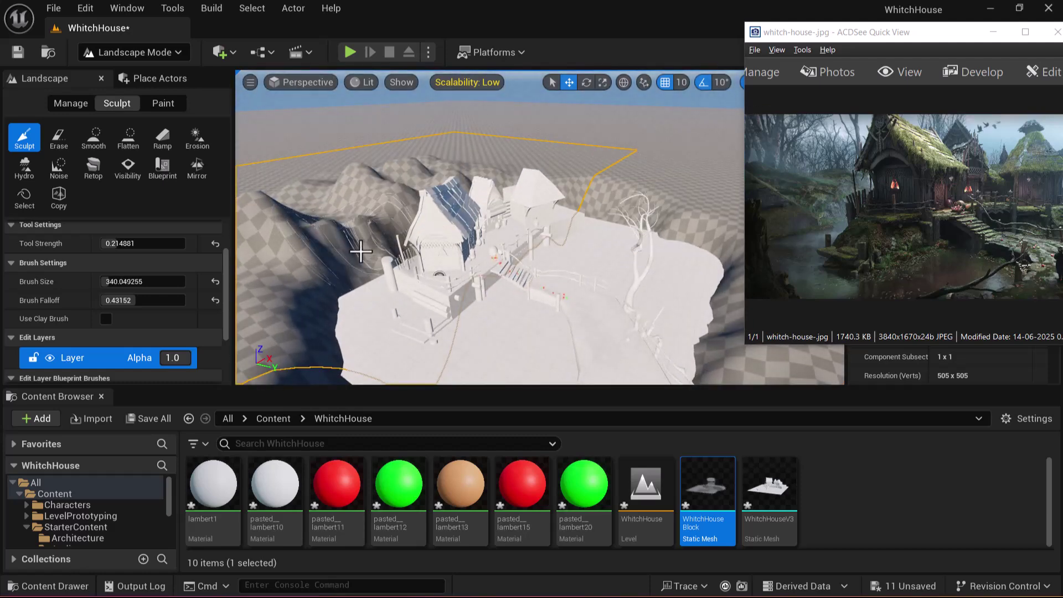
key("bracketleft")
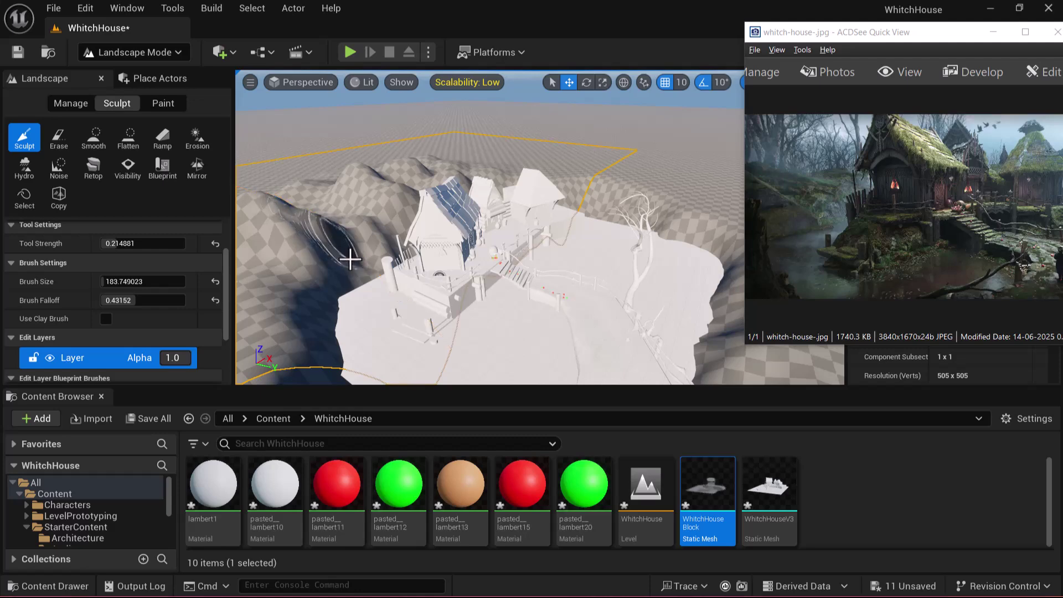
mouse_move(378, 191)
left_mouse_down("alt")
mouse_move(395, 179)
mouse_move(378, 171)
mouse_move(280, 299)
mouse_move(361, 245)
left_mouse_up("alt")
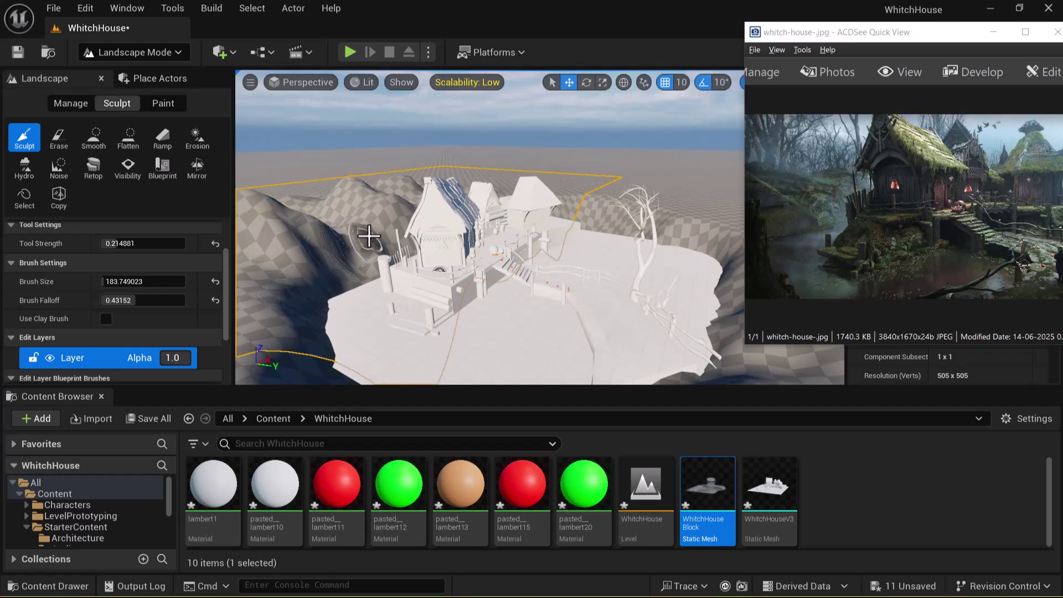
left_click_drag(346, 227, 347, 191, "alt")
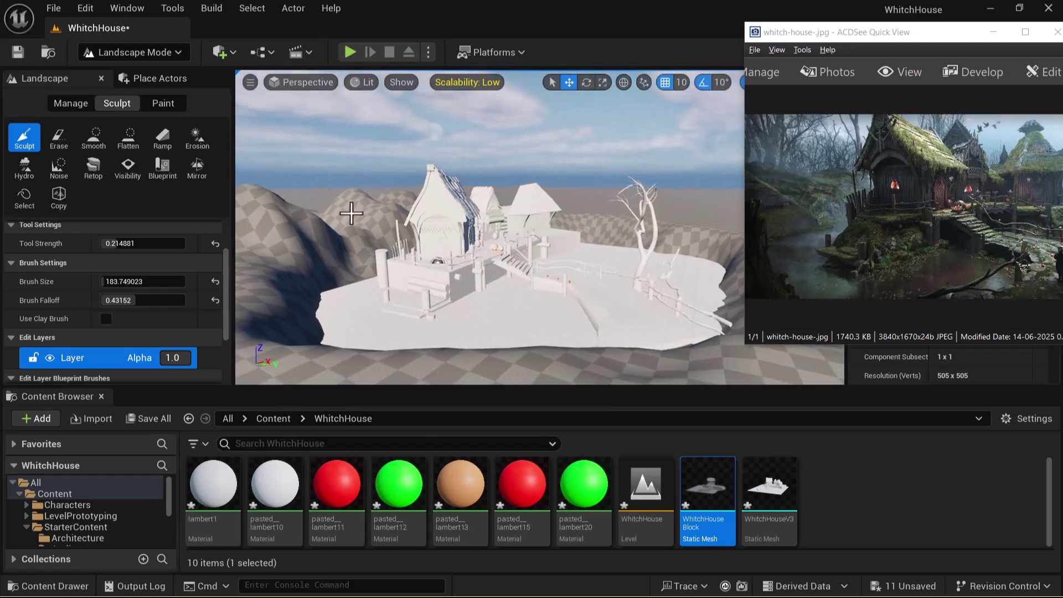
View the scene through the CineCameraActor
left_click(318, 80)
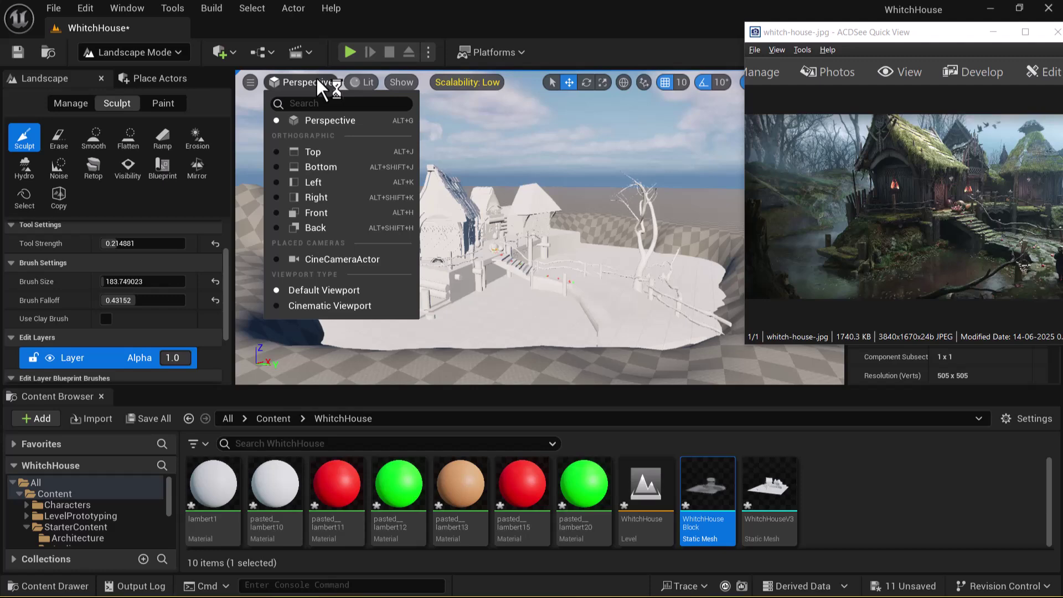
left_click(351, 258)
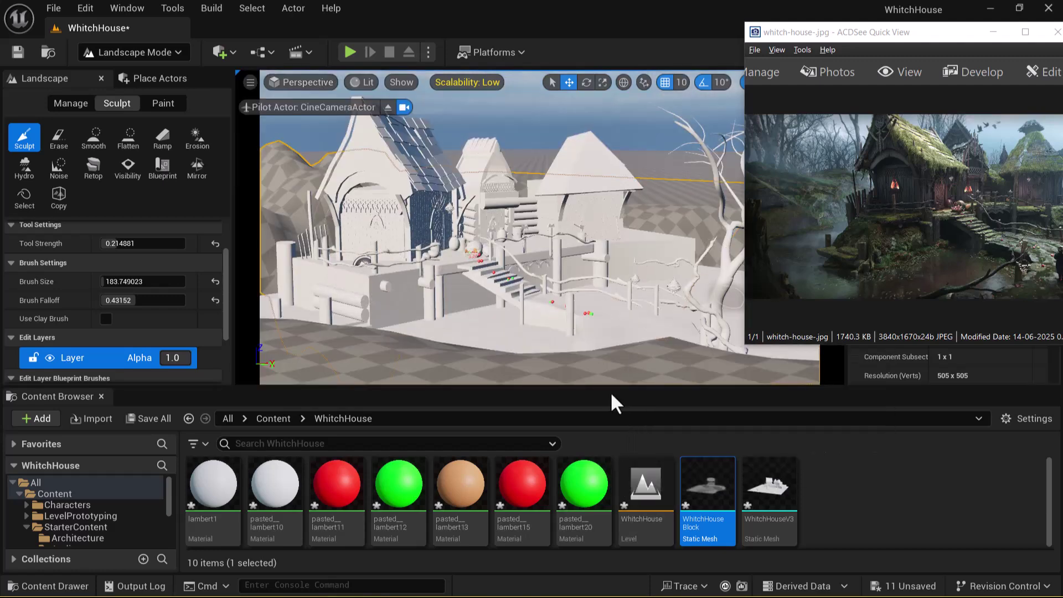
key("super")
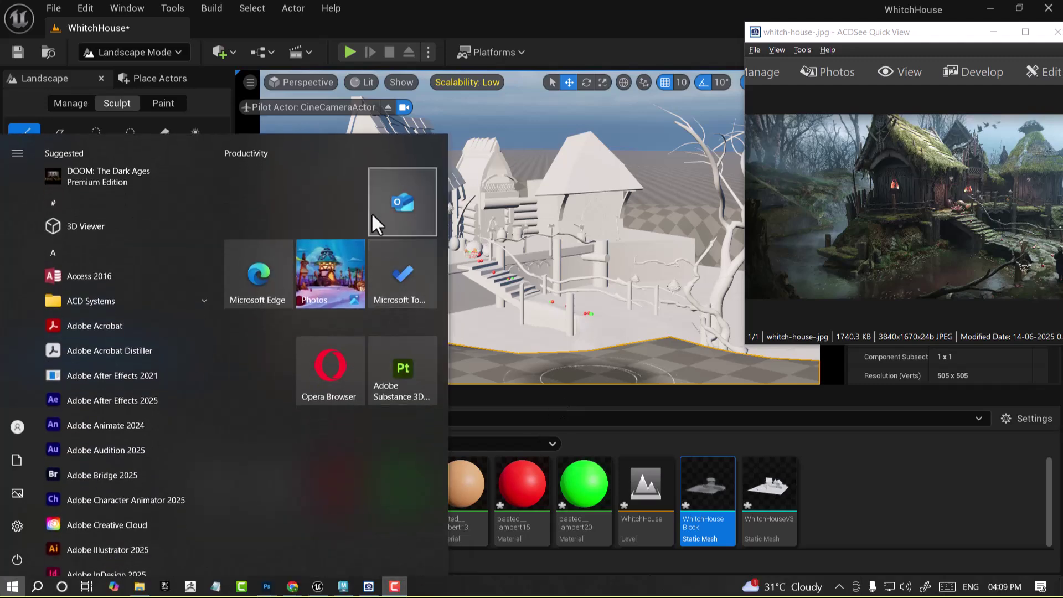
left_click(351, 109)
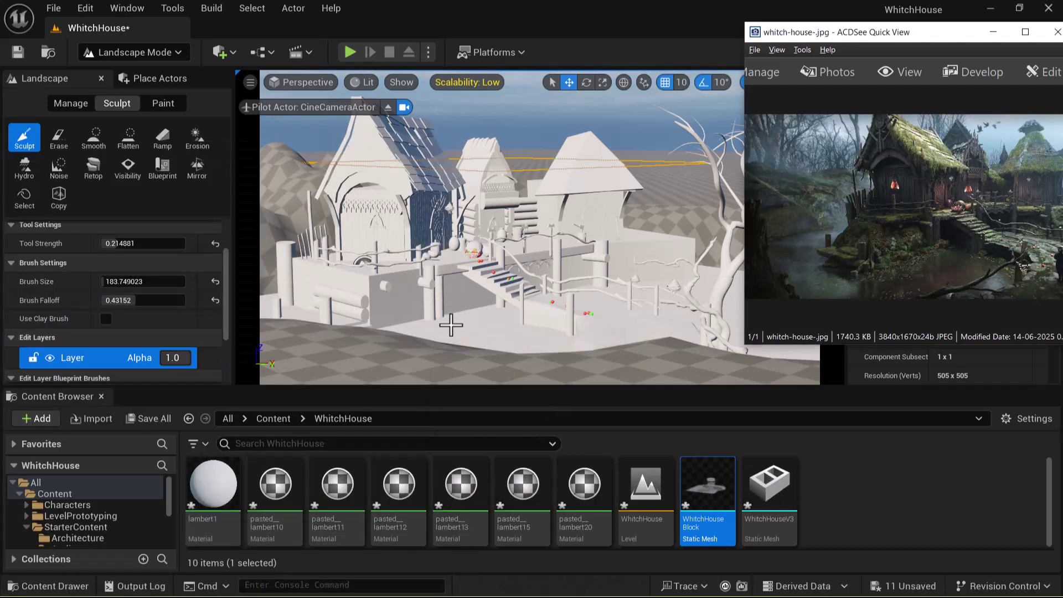
Lower the foreground terrain in the camera view with the Sculpt brush to uncover the ground mesh in front of the houses
left_click(512, 326)
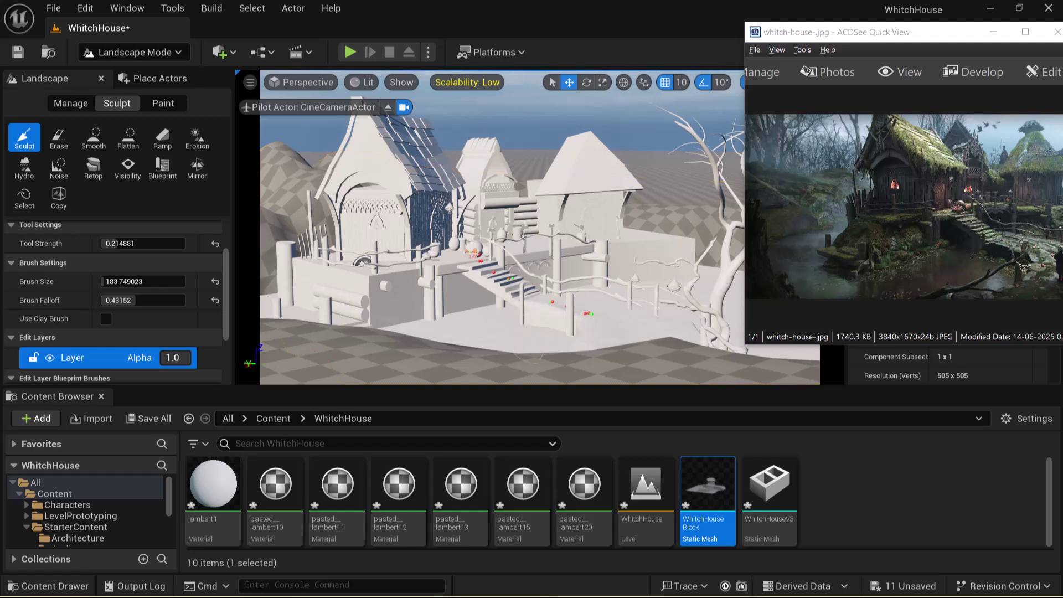
left_click(423, 366)
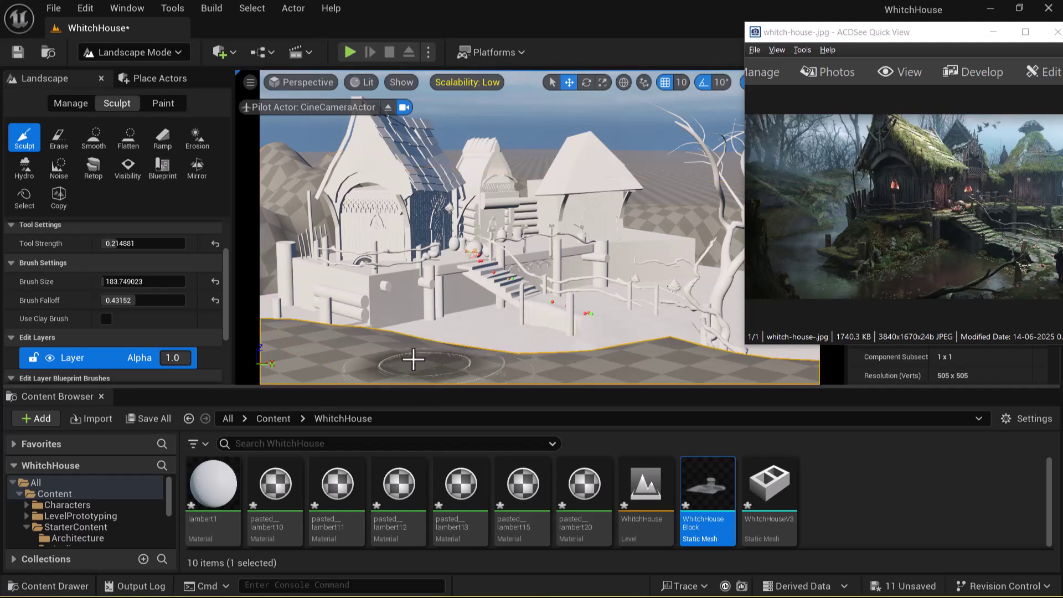
mouse_move(419, 343)
left_mouse_down("shift")
mouse_move(396, 342)
mouse_move(481, 359)
mouse_move(310, 334)
mouse_move(351, 356)
mouse_move(299, 350)
mouse_move(338, 365)
mouse_move(488, 380)
mouse_move(659, 370)
mouse_move(669, 351)
mouse_move(560, 368)
mouse_move(498, 363)
mouse_move(570, 380)
mouse_move(664, 374)
mouse_move(376, 366)
mouse_move(581, 380)
mouse_move(513, 288)
mouse_move(510, 311)
left_mouse_up("shift")
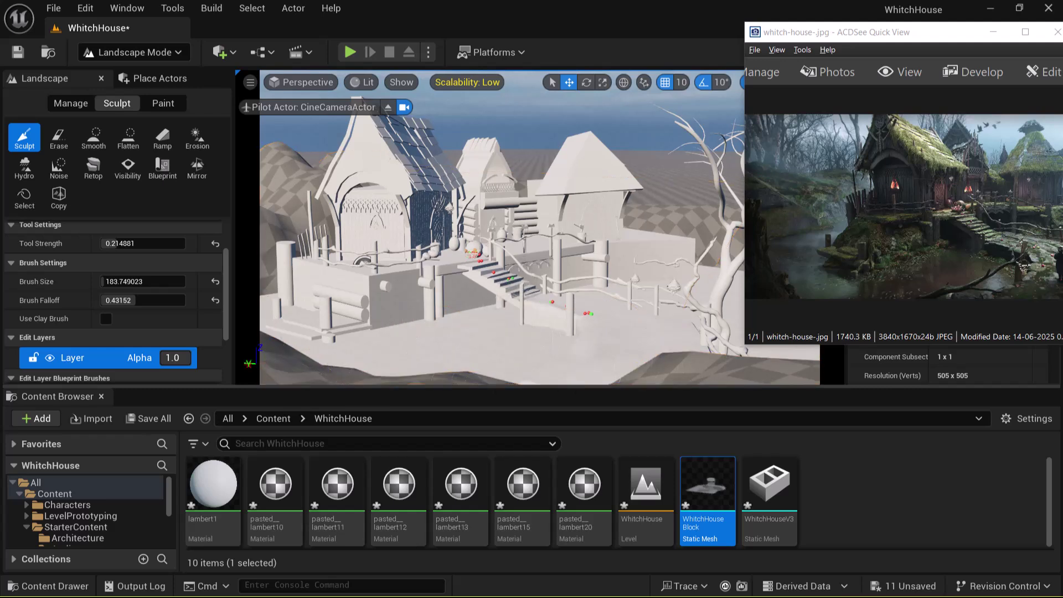
Minimize the reference image and check the viewport camera speed, world settings and landscape details
left_click(992, 31)
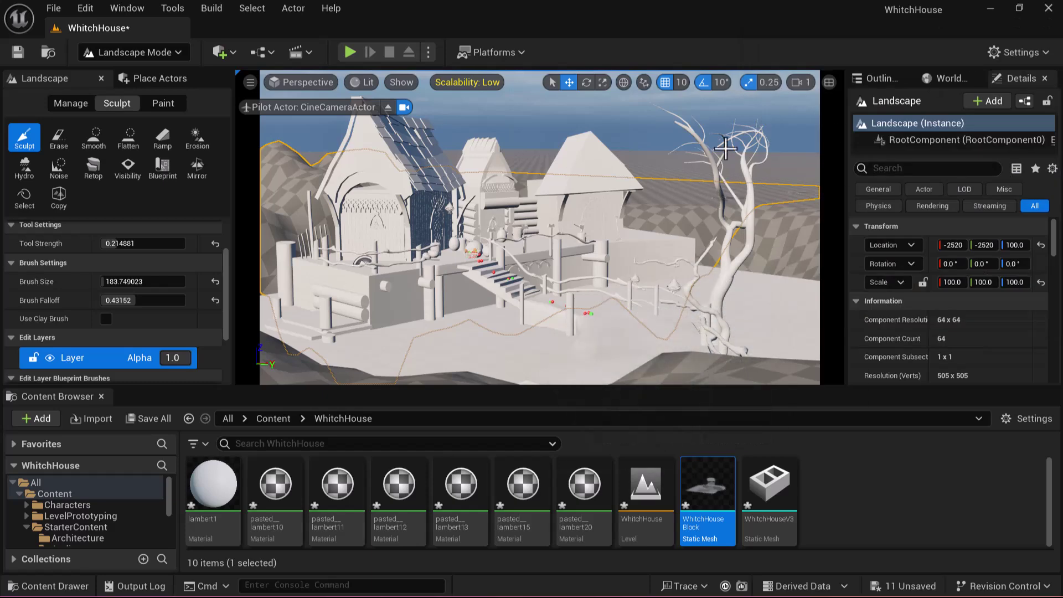
left_click(804, 82)
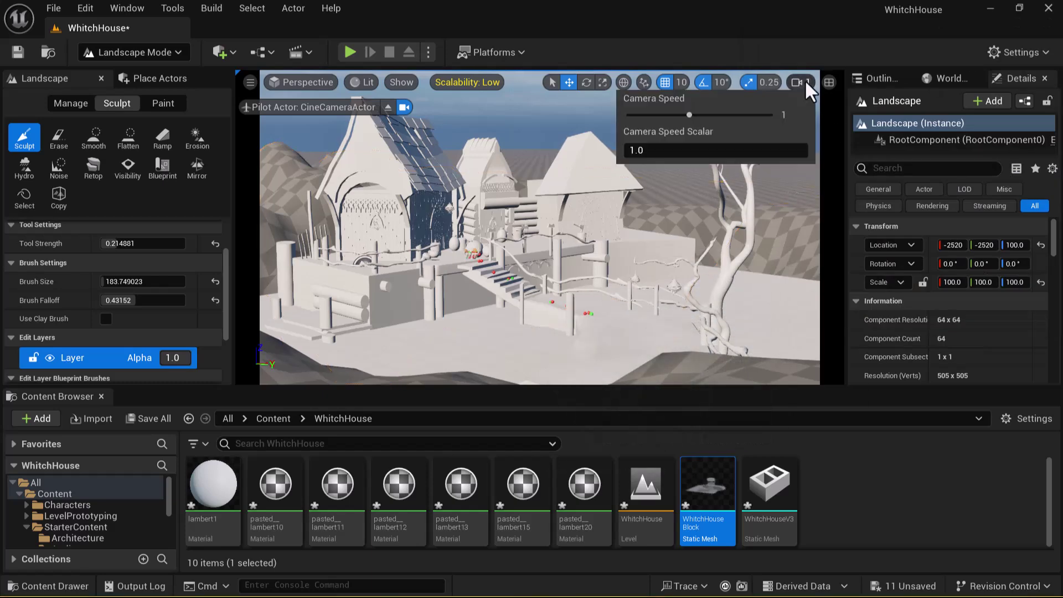
left_click(805, 79)
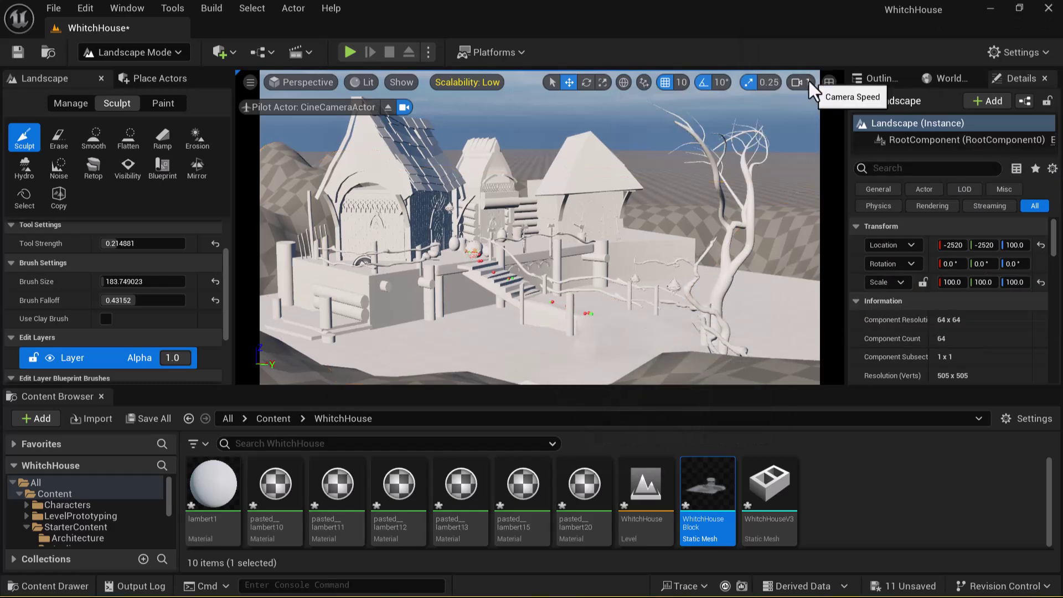
left_click(952, 79)
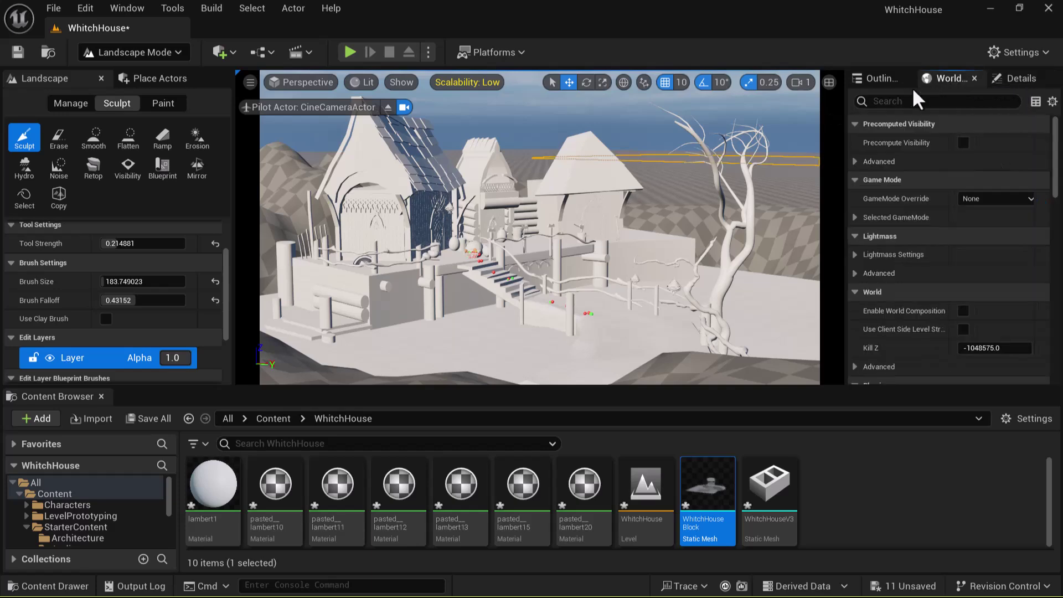
left_click(886, 80)
left_click(1023, 81)
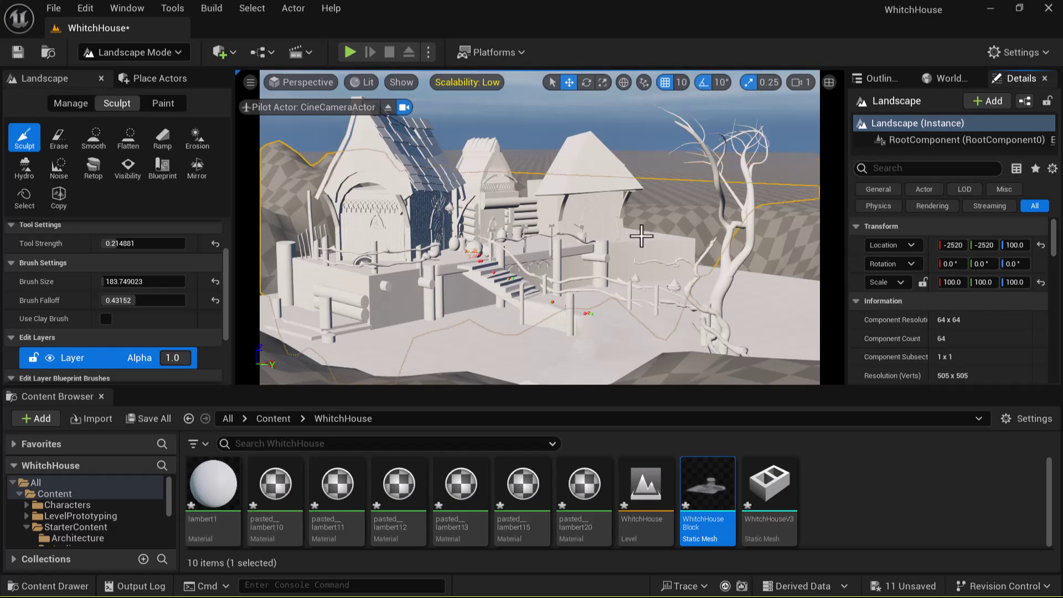
Switch to Selection mode and turn off Lock Actor Movement for the CineCameraActor
left_click(155, 52)
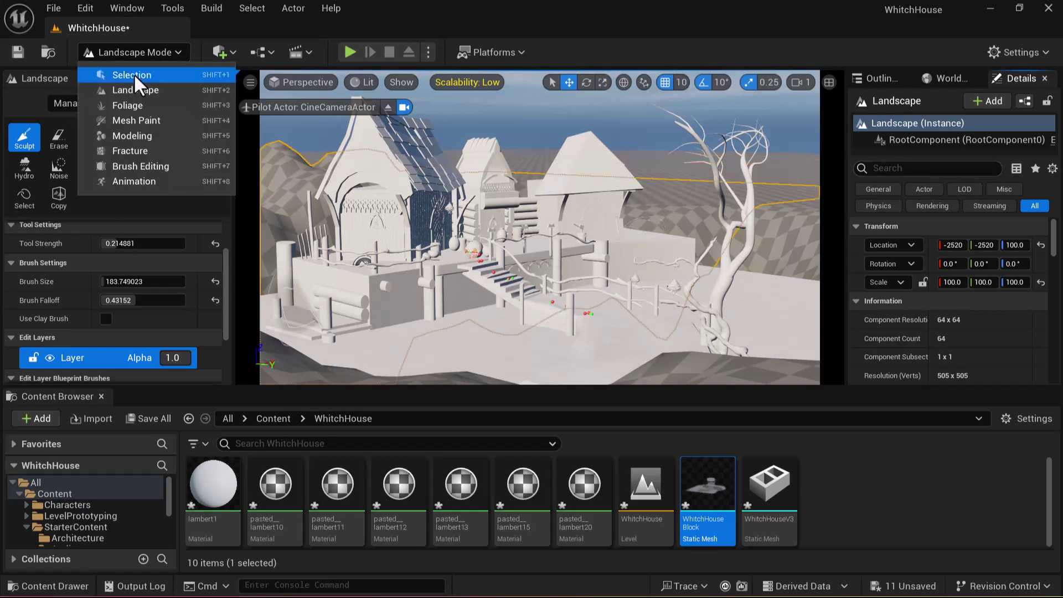
left_click(134, 75)
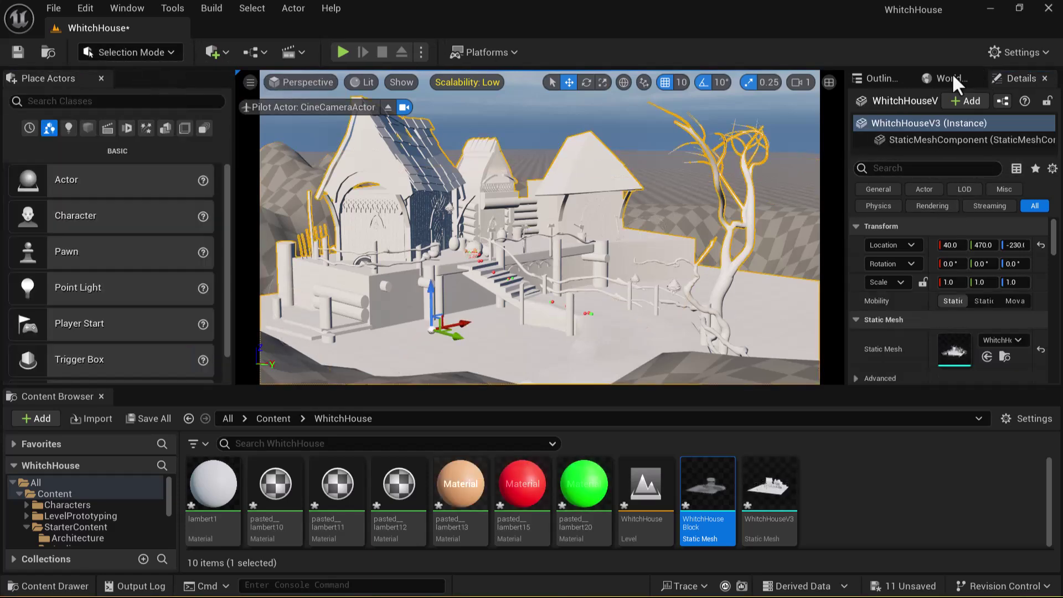
left_click(880, 79)
left_click(948, 271)
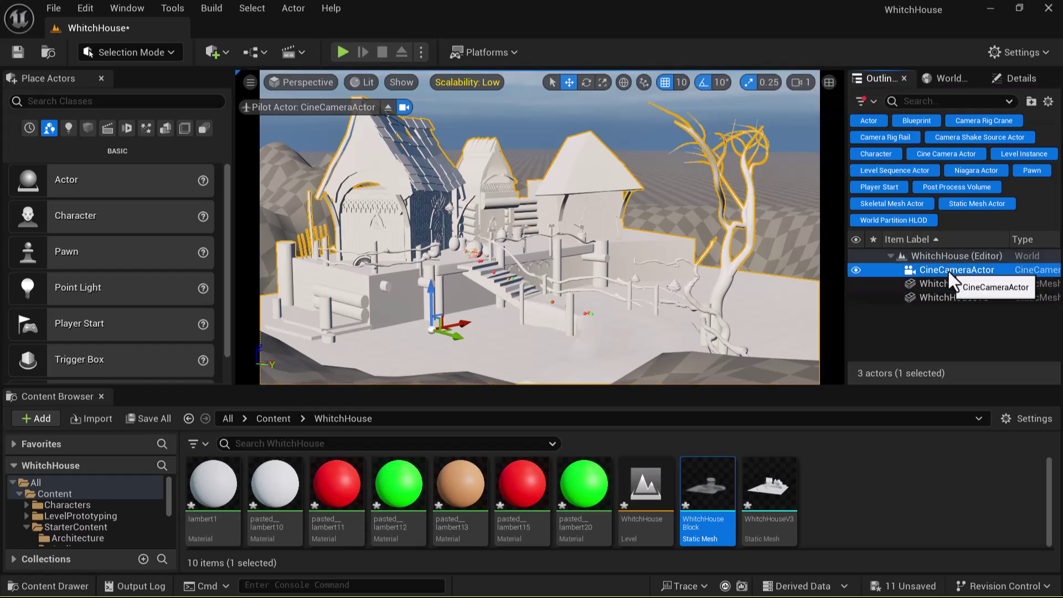
right_click(948, 268)
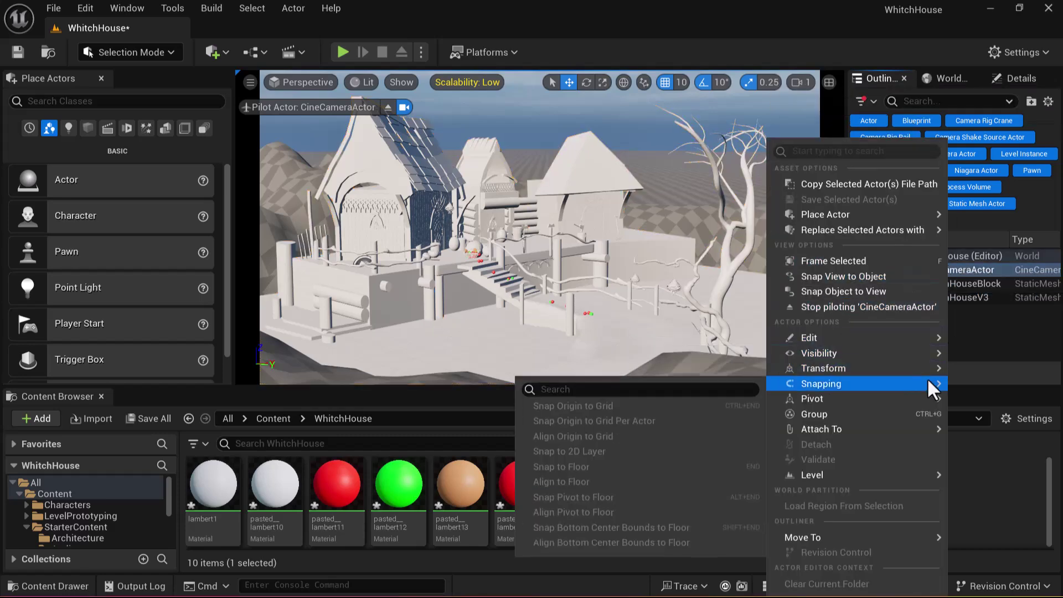
mouse_move(928, 359)
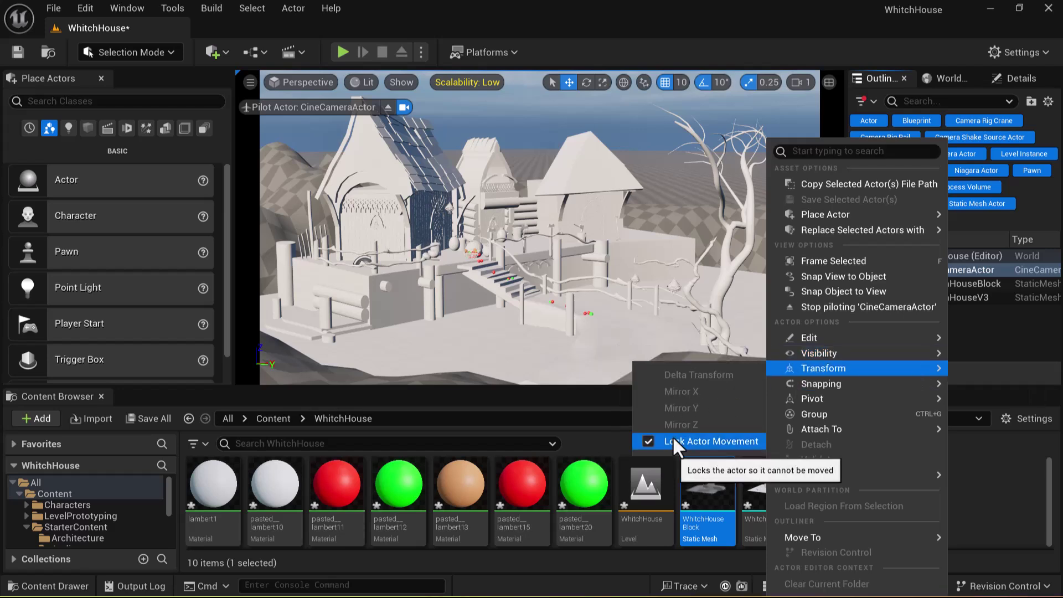
left_click(672, 438)
Pull the piloted CineCameraActor back and turn it to frame more of the terrain beside the main house
key("s")
right_click_drag(537, 323, 636, 305)
key("q")
key("e")
key("a")
key("e")
key("s")
Bring back the reference image and refine the CineCameraActor's angle, distance and position to match its composition
key("super")
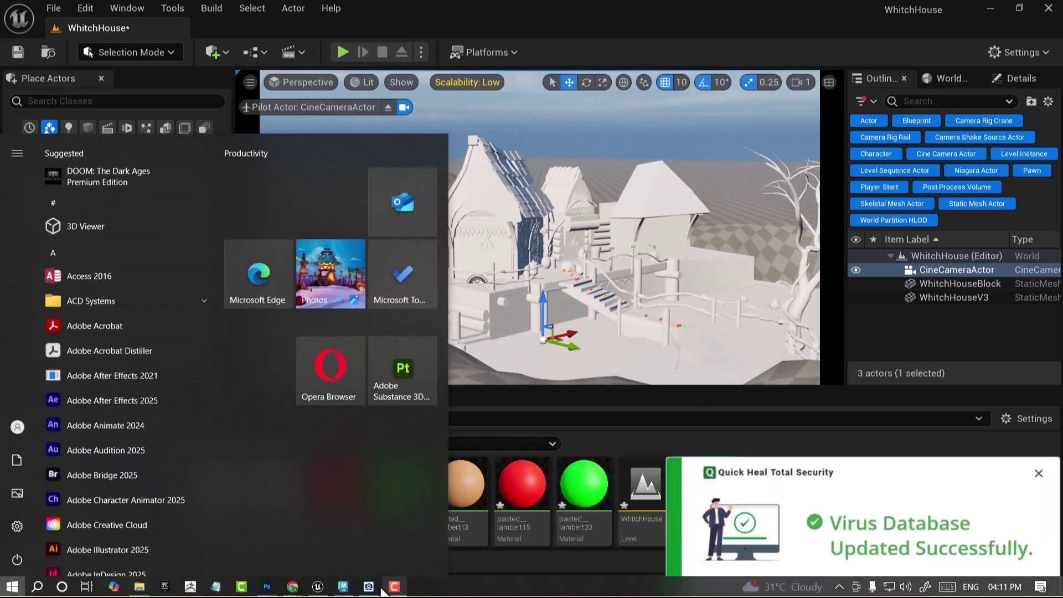
left_click(392, 588)
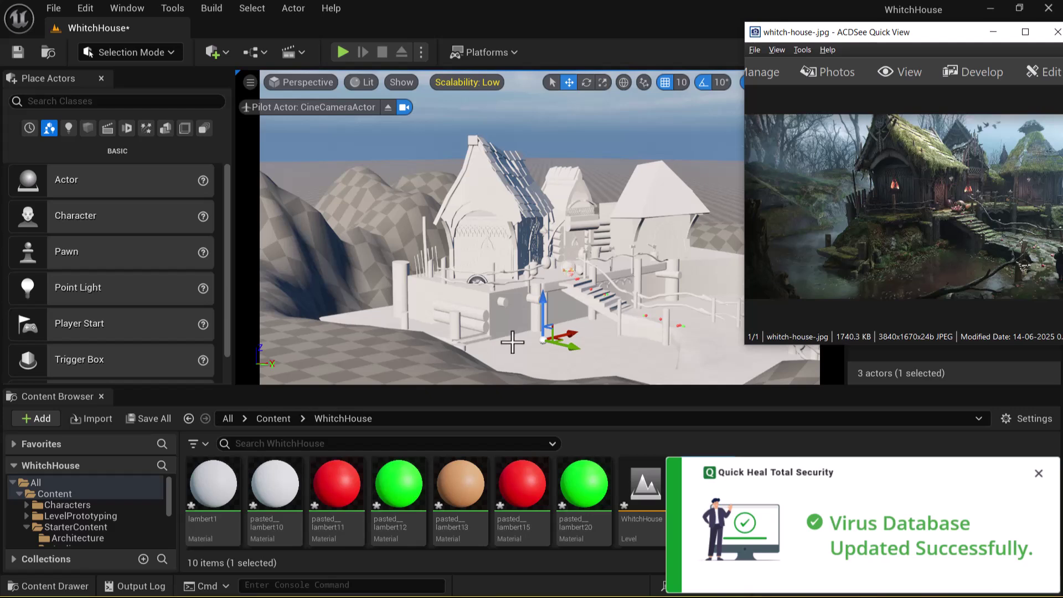
right_click_drag(637, 305, 637, 297)
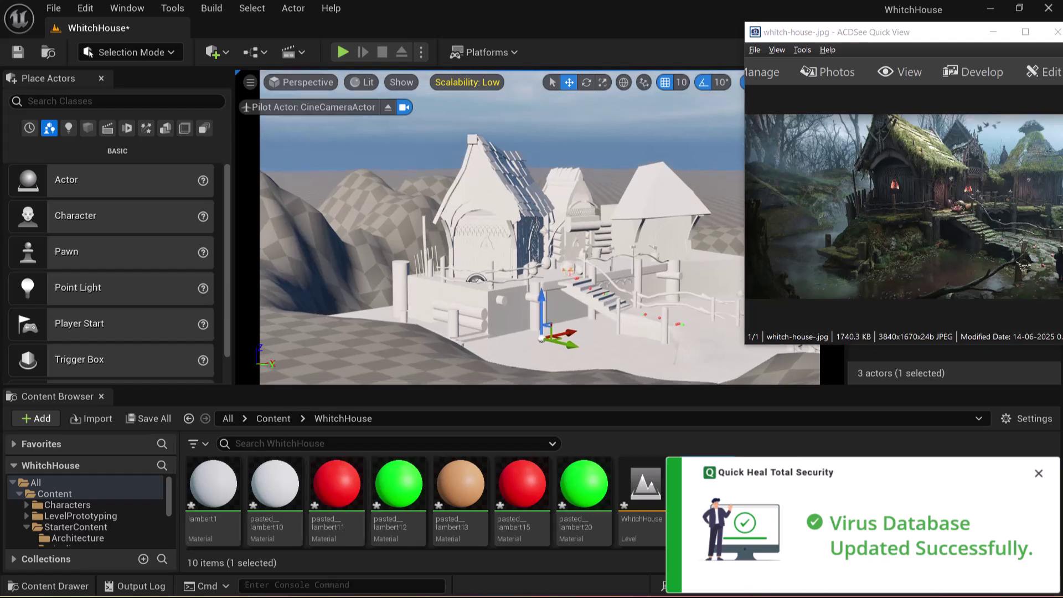
left_click_drag(636, 297, 637, 284, "alt")
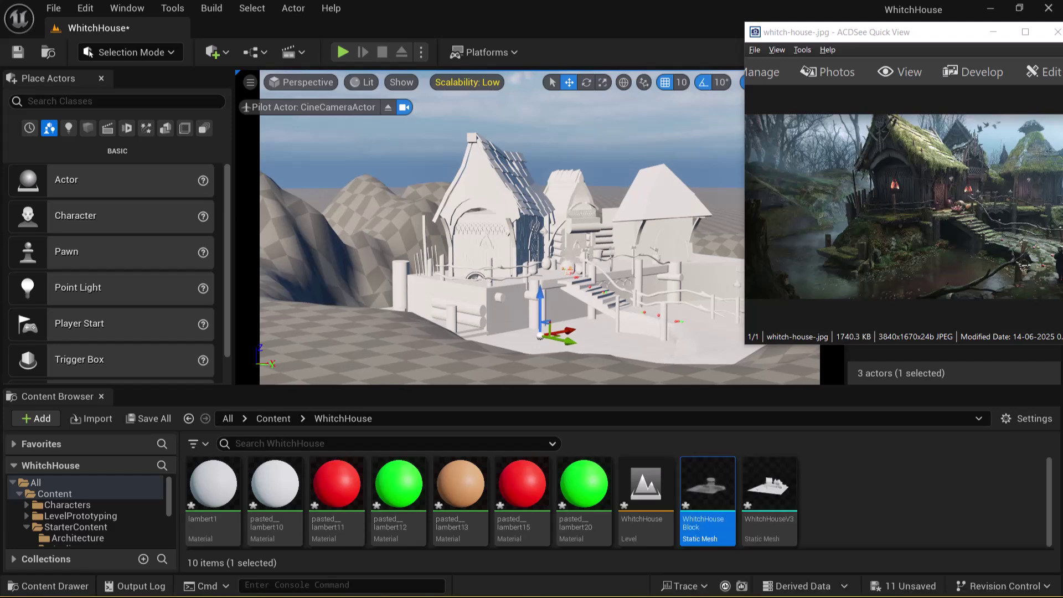
right_click_drag(640, 328, 632, 329, "alt")
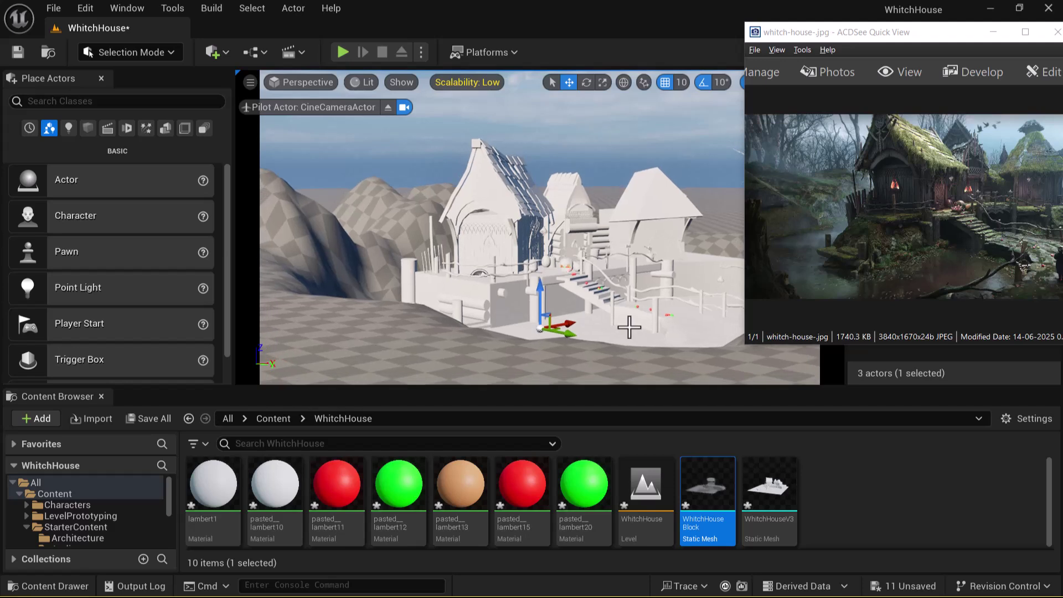
middle_click_drag(631, 329, 589, 314, "alt")
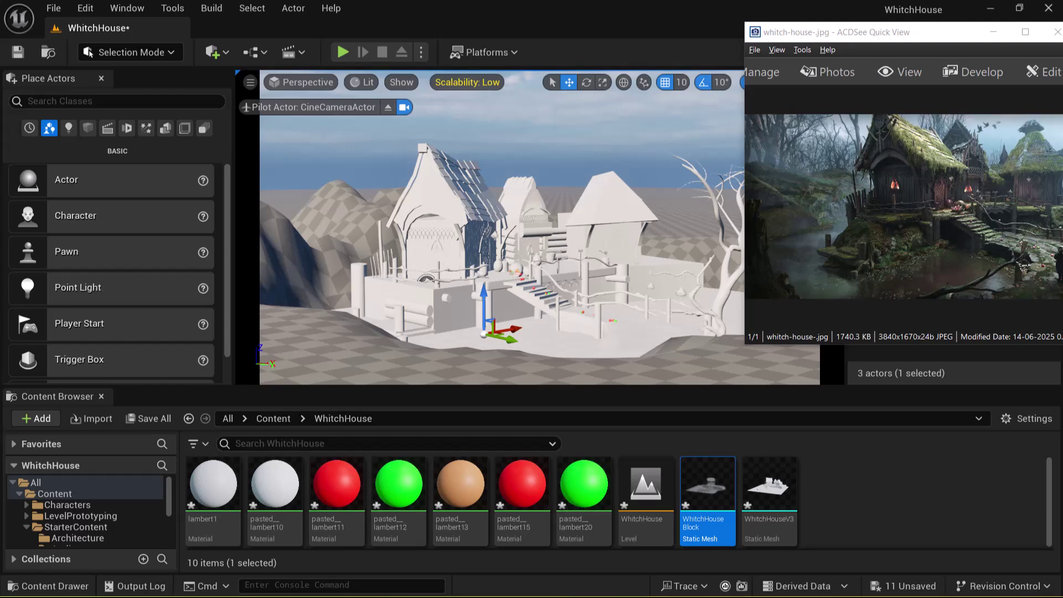
left_click_drag(558, 310, 571, 319, "alt")
right_click_drag(570, 319, 578, 320, "alt")
mouse_move(578, 319)
middle_mouse_down("alt")
mouse_move(585, 333)
mouse_move(584, 311)
middle_mouse_up("alt")
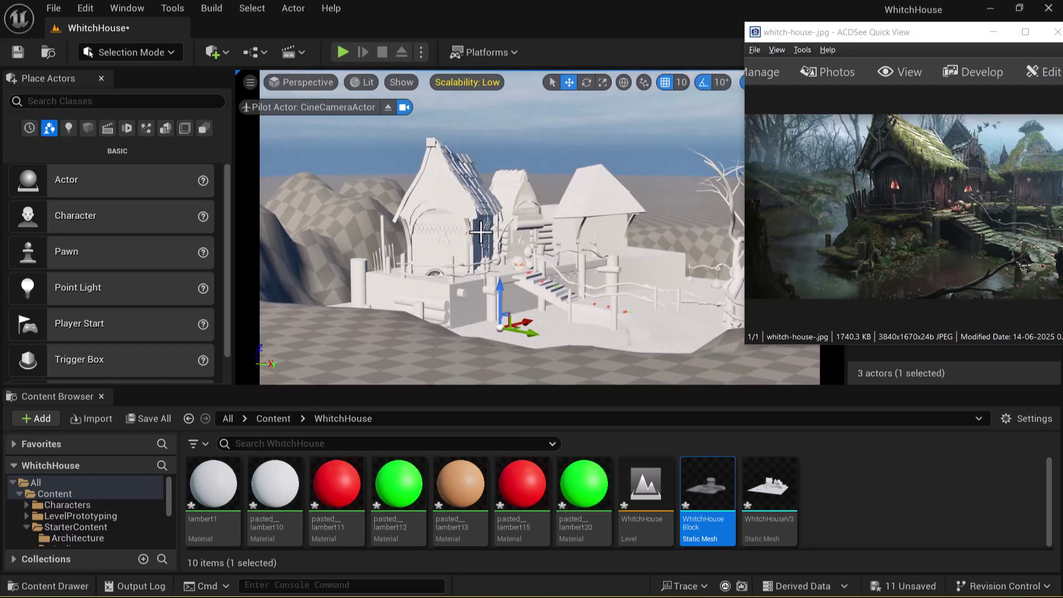
Move the reference image over the viewport for comparison and turn on Lock Actor Movement for the CineCameraActor
left_click_drag(915, 34, 430, 213)
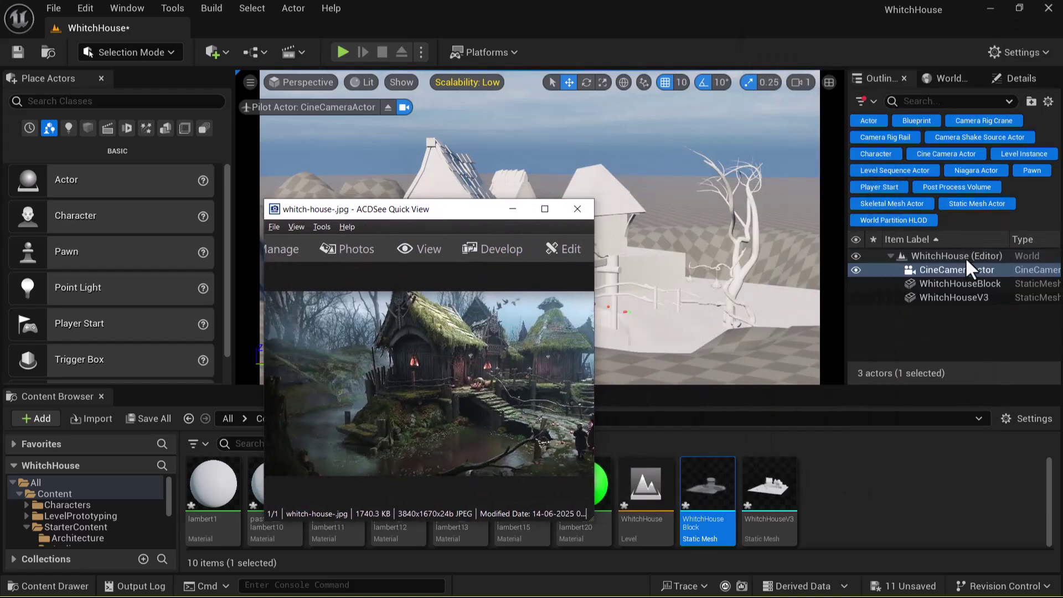
right_click(955, 268)
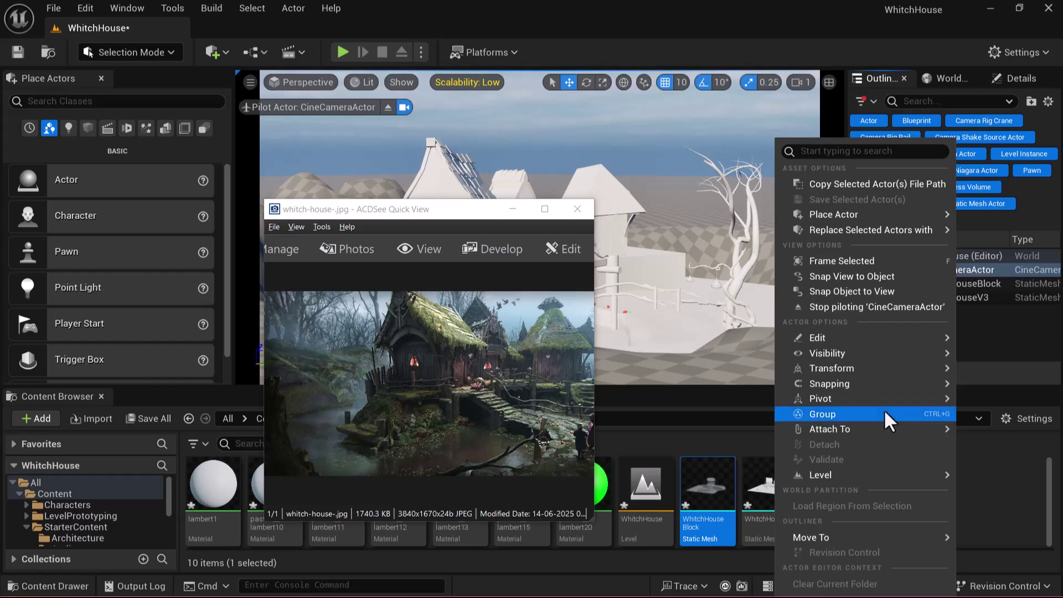
mouse_move(886, 370)
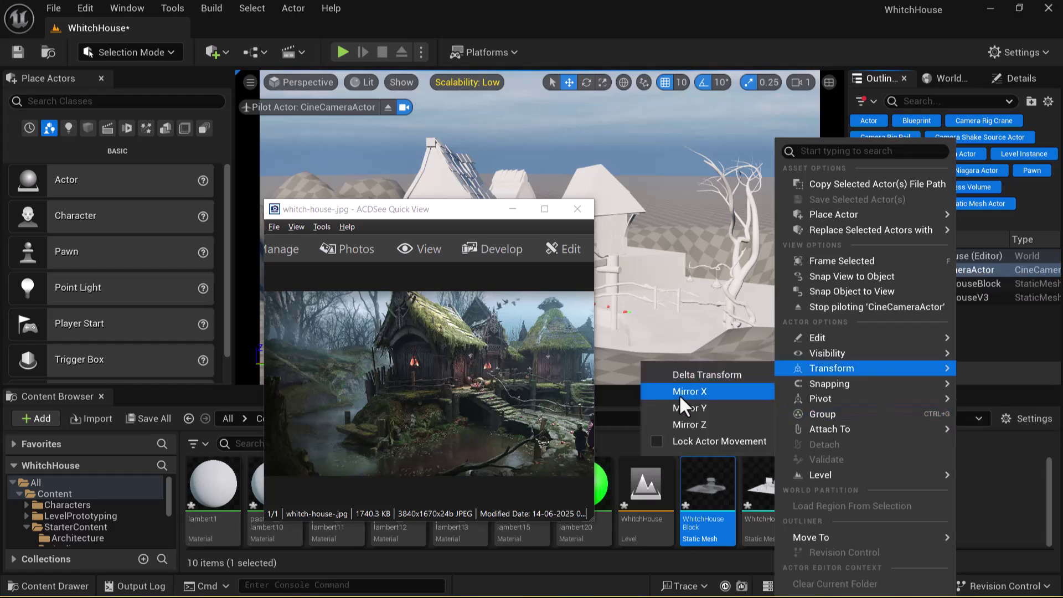
left_click(673, 442)
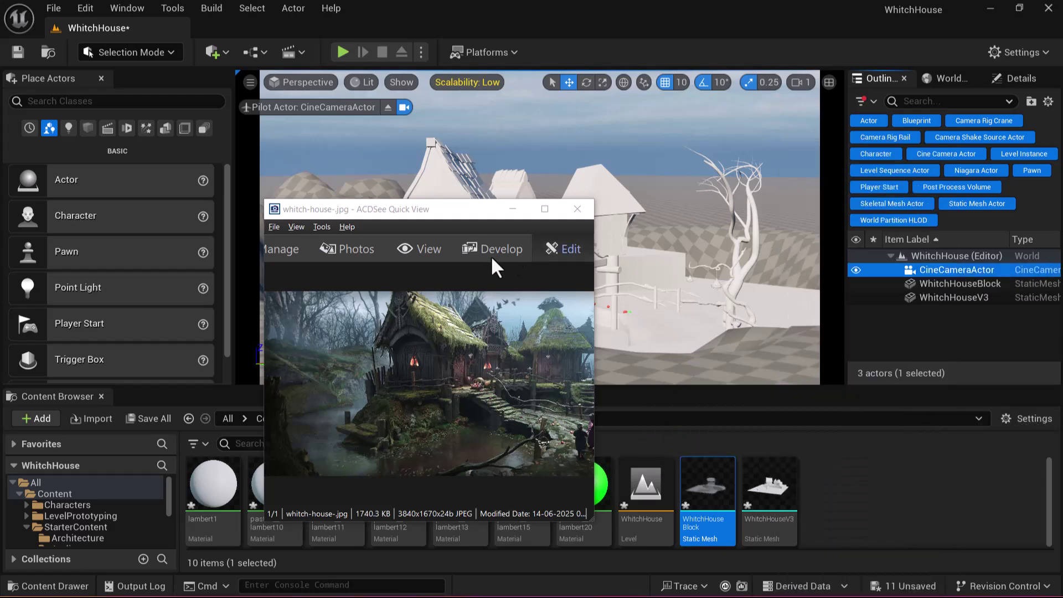
Move the reference image clear of the house in the viewport and switch to Landscape mode
left_click_drag(414, 215, 844, 71)
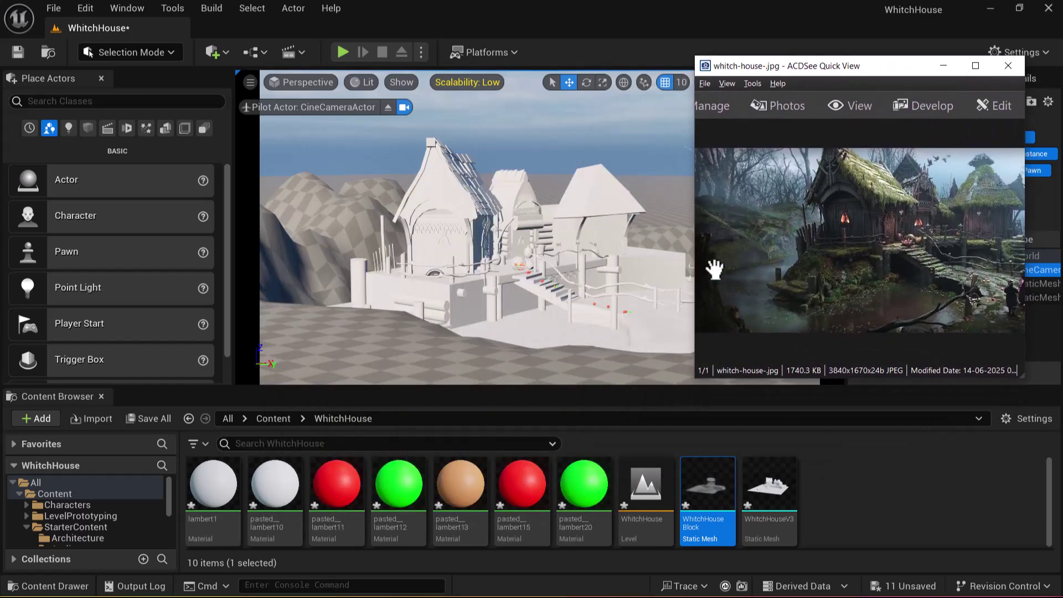
left_click(144, 52)
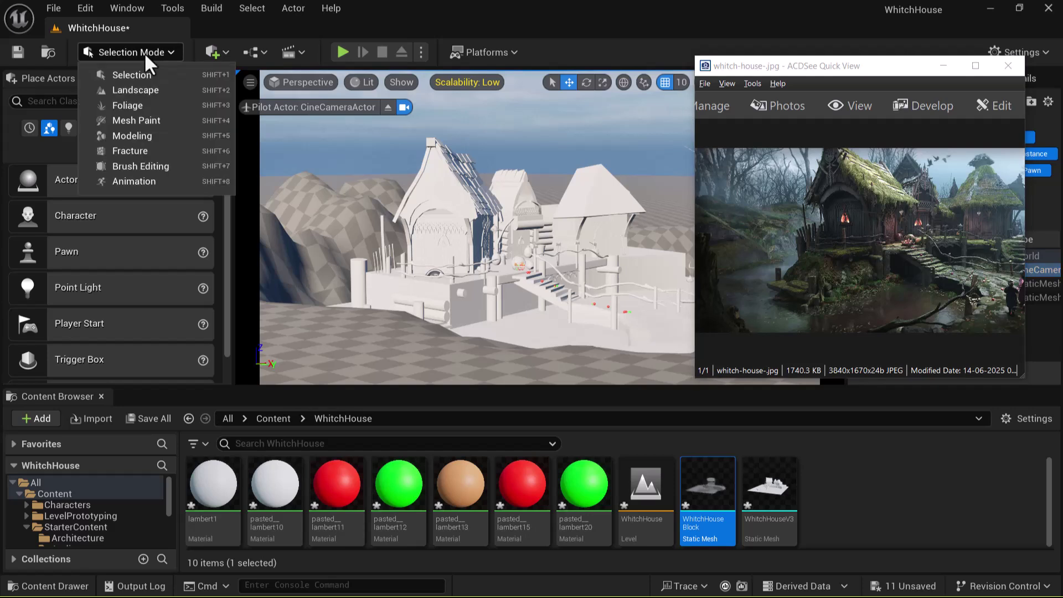
left_click(151, 91)
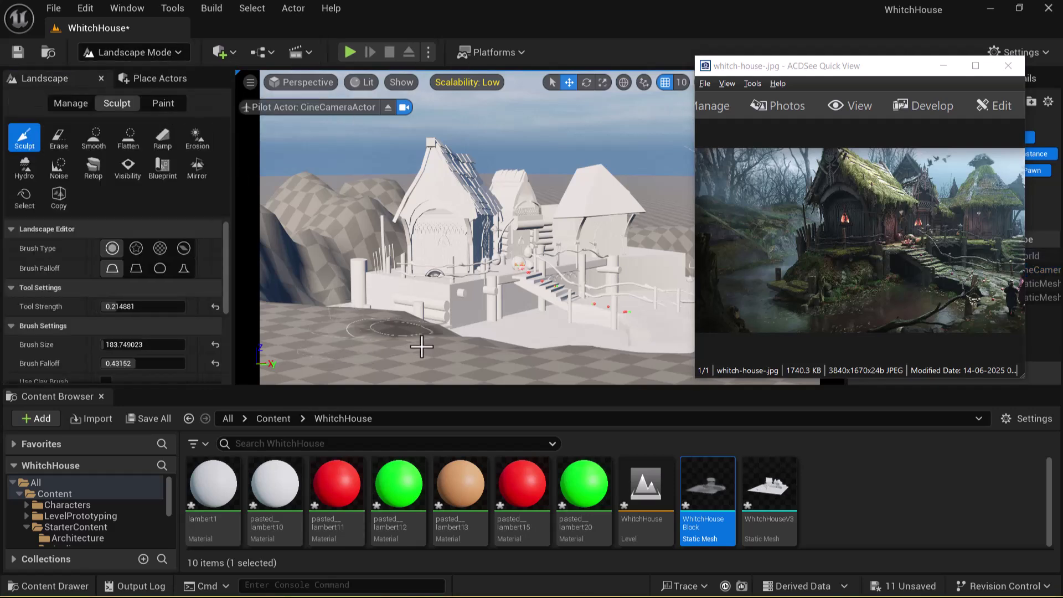
Enlarge the Sculpt brush to about 564 and lower the terrain in front of the house to uncover the ground mesh
key("bracketright")
key("bracketright")
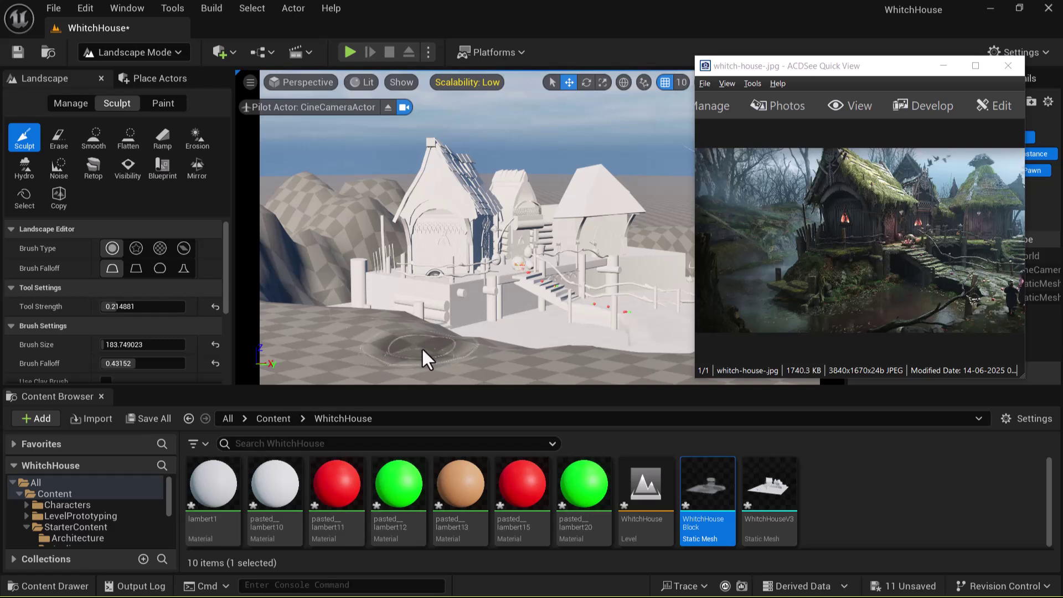
key("bracketright")
key("bracketright")
key("bracketright")
key("bracketright")
key("bracketright")
key("bracketright")
key("bracketright")
key("bracketright")
key("bracketright")
key("bracketright")
key("bracketright")
key("bracketright")
key("bracketright")
key("bracketright")
key("bracketright")
key("bracketright")
key("bracketright")
key("bracketright")
key("bracketright")
key("bracketright")
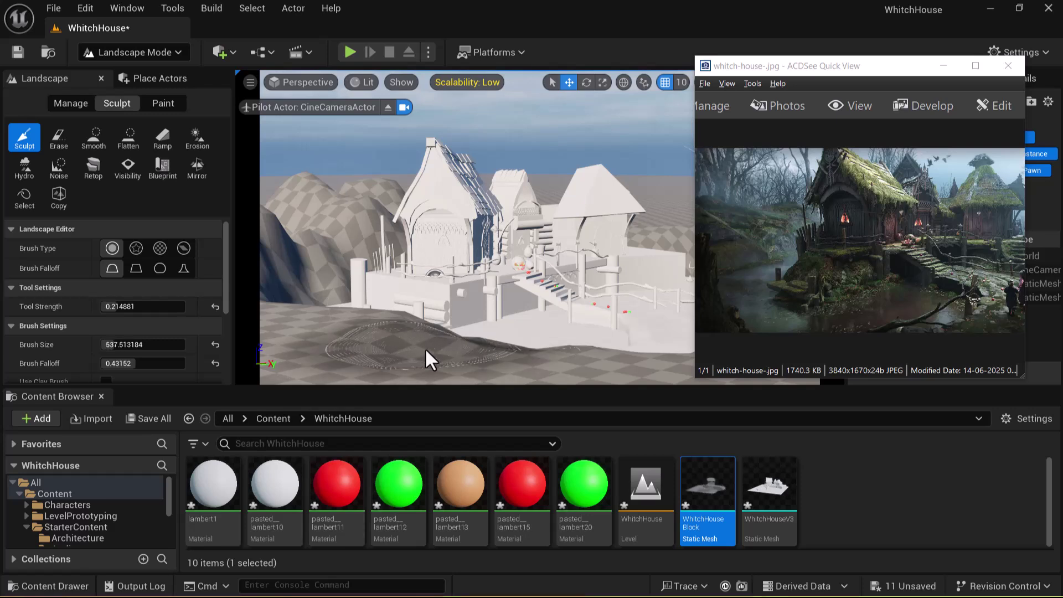
mouse_move(430, 351)
left_mouse_down()
mouse_move(421, 337)
mouse_move(311, 327)
mouse_move(337, 346)
left_mouse_up()
key("super+Down")
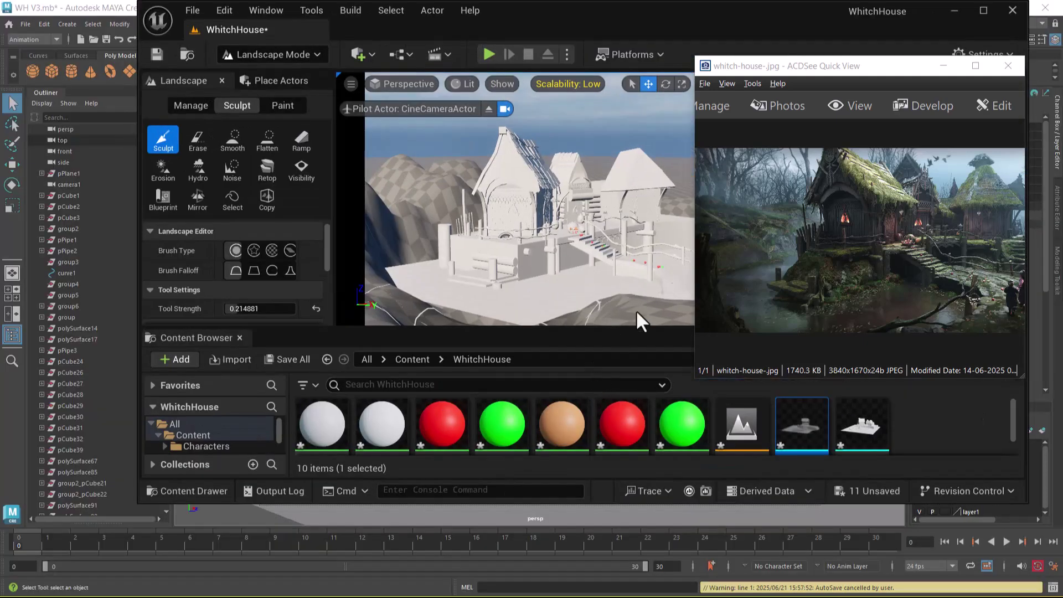
left_click(983, 10)
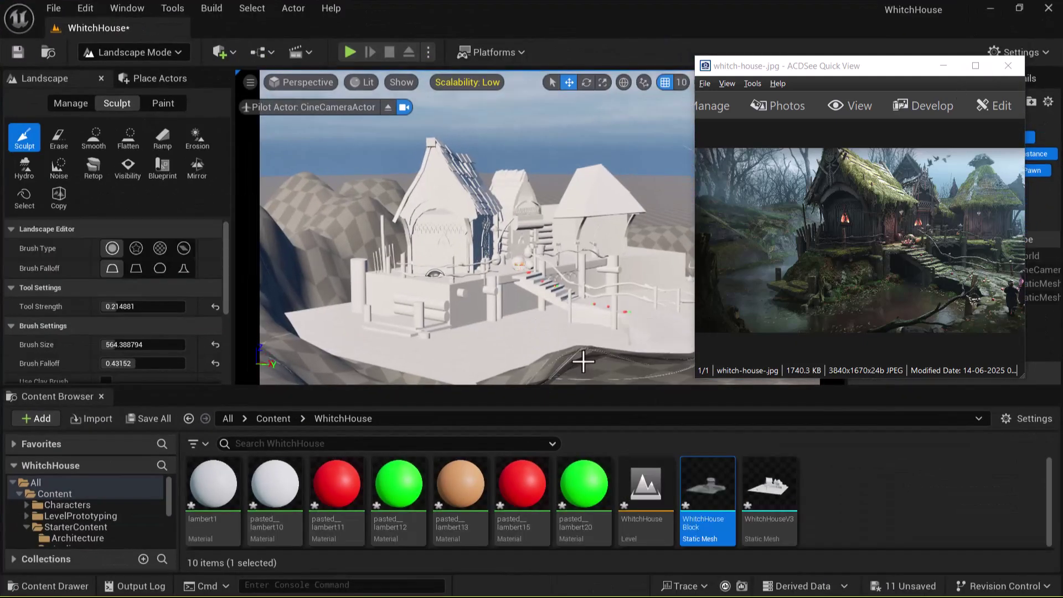
mouse_move(567, 372)
left_mouse_down()
mouse_move(636, 385)
mouse_move(581, 374)
mouse_move(450, 402)
mouse_move(372, 373)
mouse_move(376, 363)
mouse_move(576, 408)
mouse_move(517, 399)
mouse_move(949, 280)
mouse_move(490, 366)
mouse_move(659, 332)
mouse_move(510, 382)
mouse_move(476, 348)
mouse_move(436, 364)
mouse_move(590, 352)
mouse_move(543, 255)
mouse_move(523, 244)
left_mouse_up()
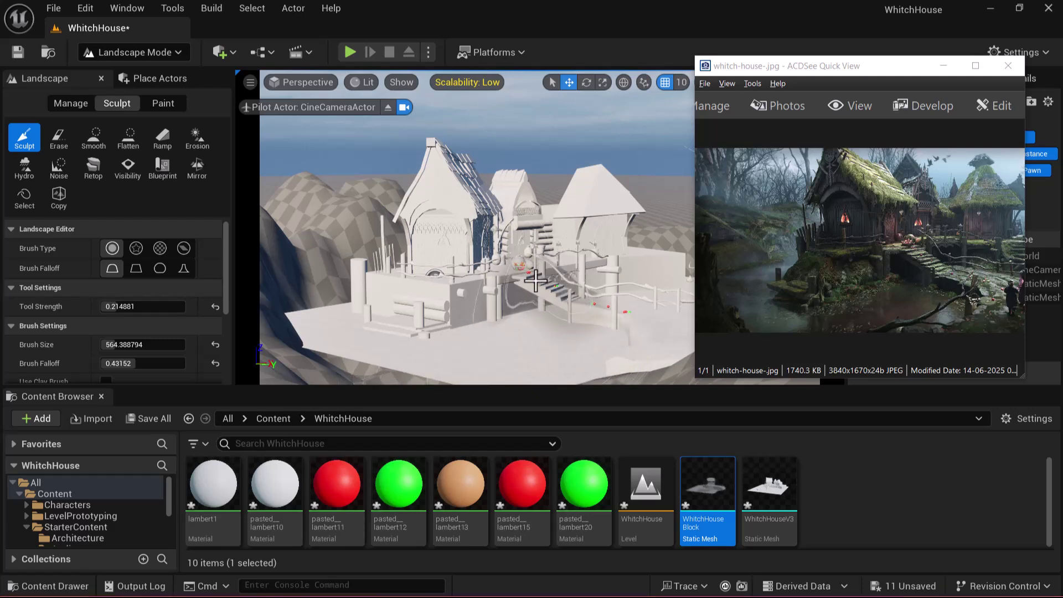
Sculpt the hills behind the main house against the reference image, then minimise the image
mouse_move(331, 200)
left_mouse_down()
mouse_move(306, 177)
mouse_move(391, 194)
left_mouse_up()
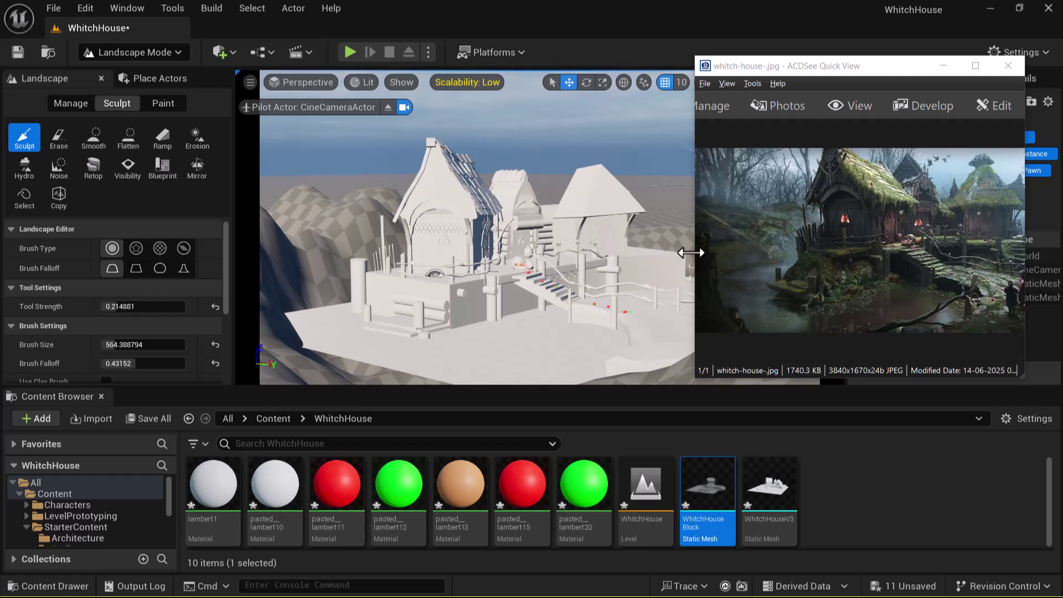
mouse_move(280, 225)
left_mouse_down()
mouse_move(309, 206)
mouse_move(385, 209)
mouse_move(374, 222)
mouse_move(375, 178)
left_mouse_up()
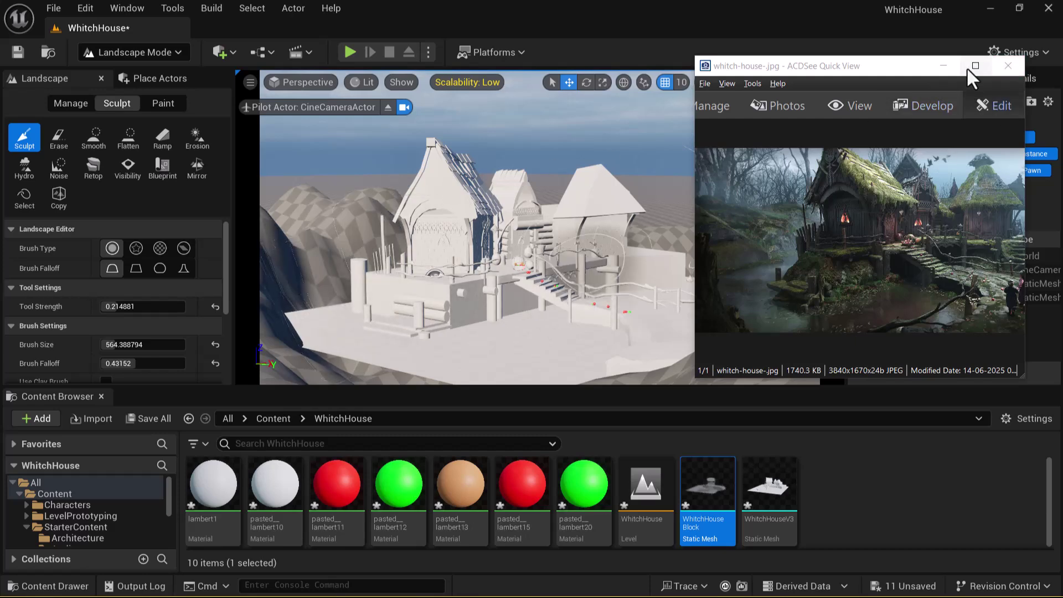
left_click(942, 65)
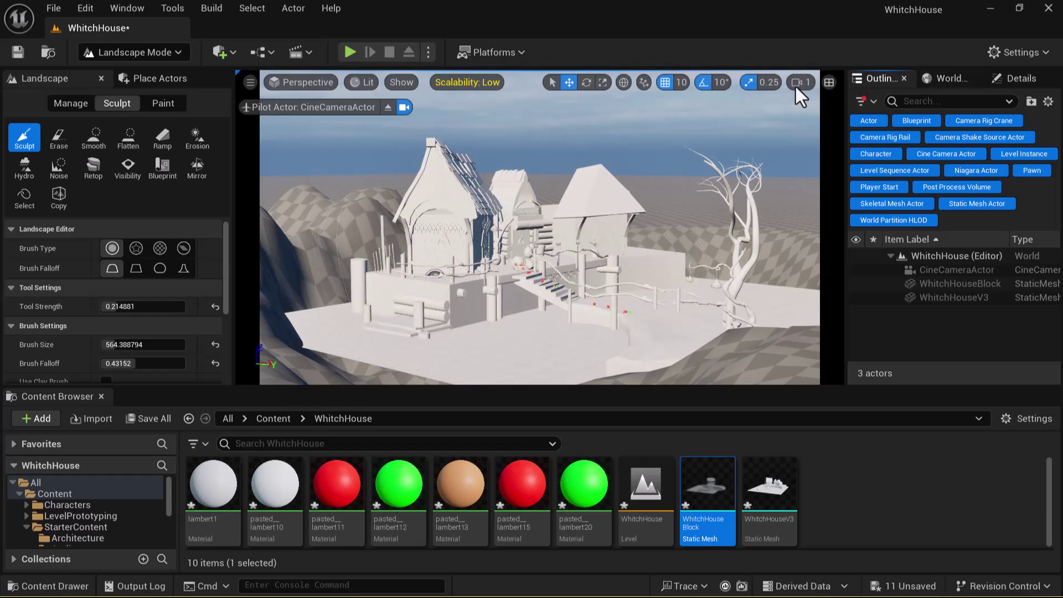
Split the viewport into four views, change the Top view to Perspective and enlarge the two perspective views
left_click(831, 83)
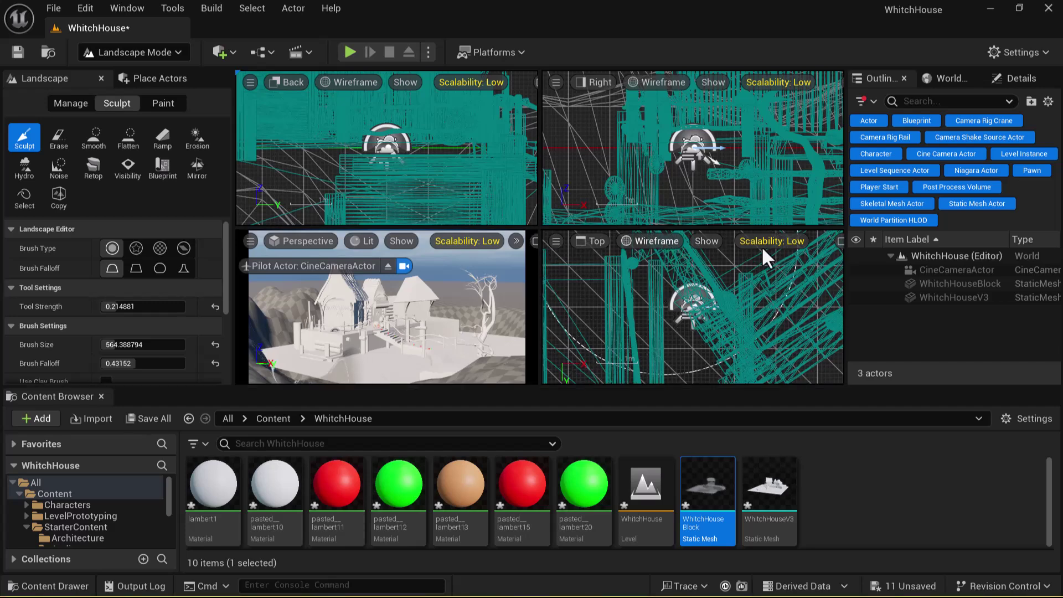
left_click(594, 239)
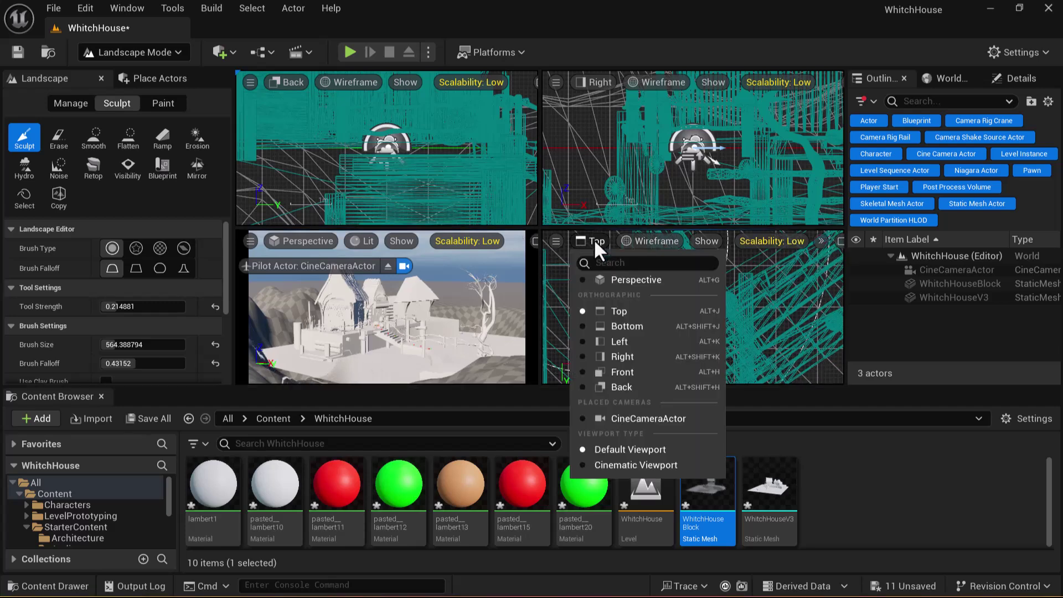
left_click(621, 278)
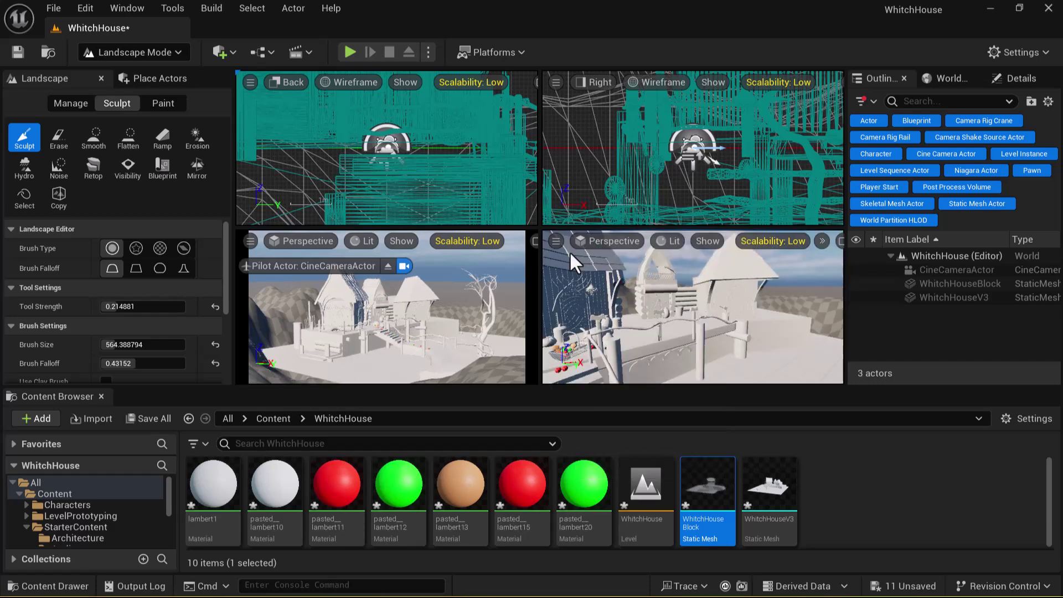
left_click_drag(547, 226, 563, 59)
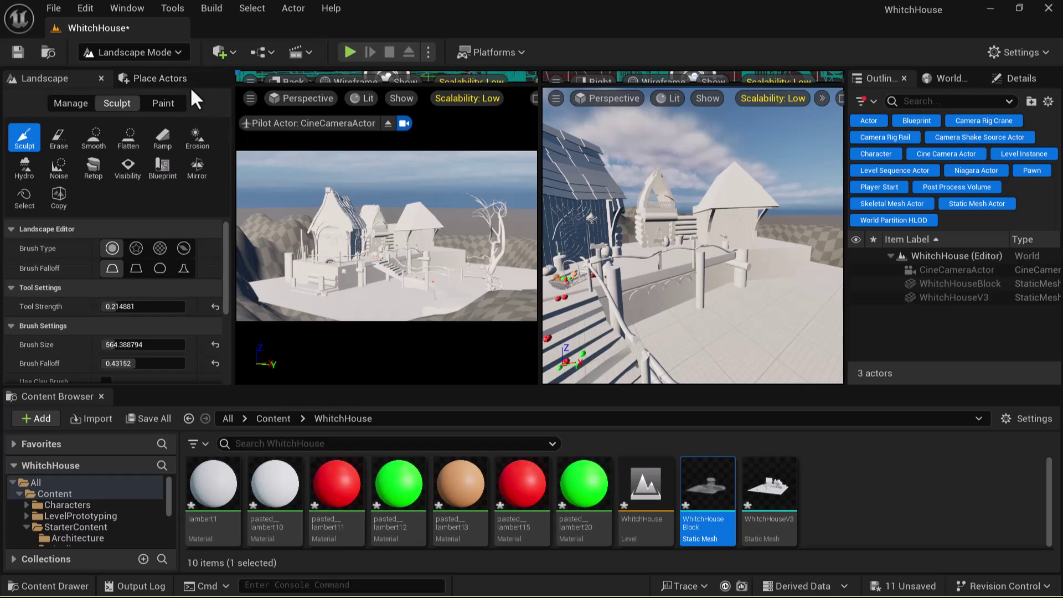
Enlarge the Sculpt brush to about 1294 and sculpt the terrain behind the houses from an overhead perspective view
key("d")
right_click_drag(766, 310, 687, 324)
key("s")
right_click_drag(762, 251, 797, 262)
key("a")
key("s")
mouse_move(726, 283)
right_mouse_down()
mouse_move(762, 282)
mouse_move(711, 280)
mouse_move(714, 310)
right_mouse_up()
key("a")
key("e")
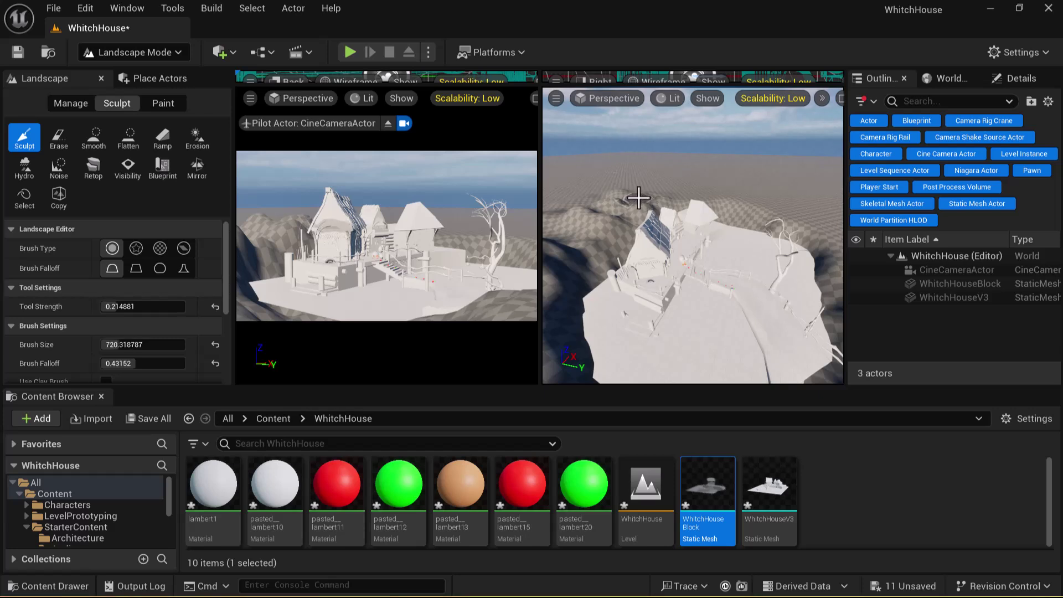
key("bracketright")
mouse_move(627, 191)
left_mouse_down()
mouse_move(568, 204)
mouse_move(622, 181)
mouse_move(617, 171)
mouse_move(605, 177)
mouse_move(622, 171)
mouse_move(631, 183)
mouse_move(604, 180)
left_mouse_up()
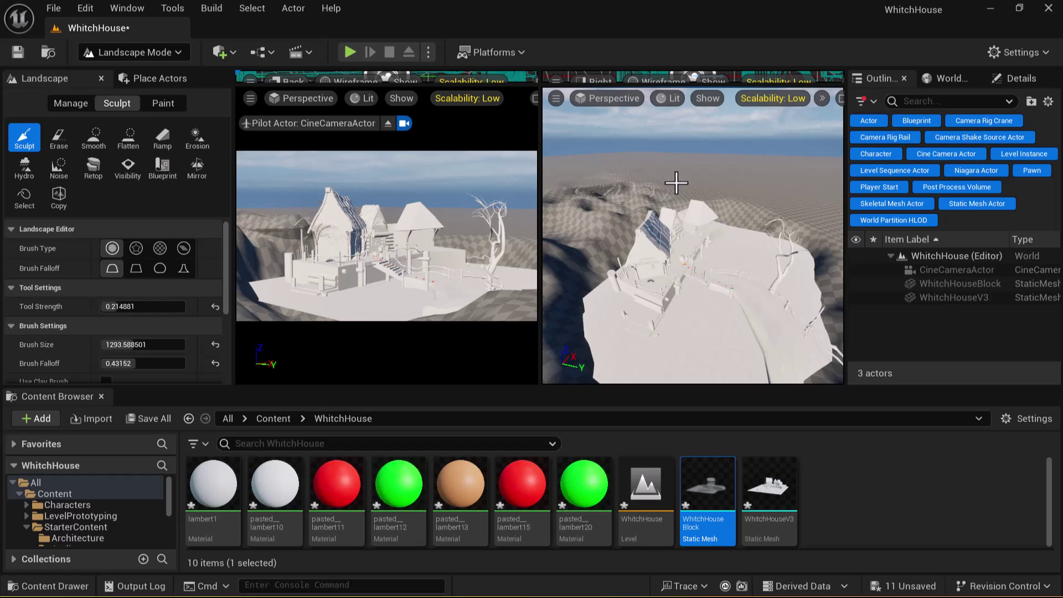
right_click_drag(687, 167, 687, 176)
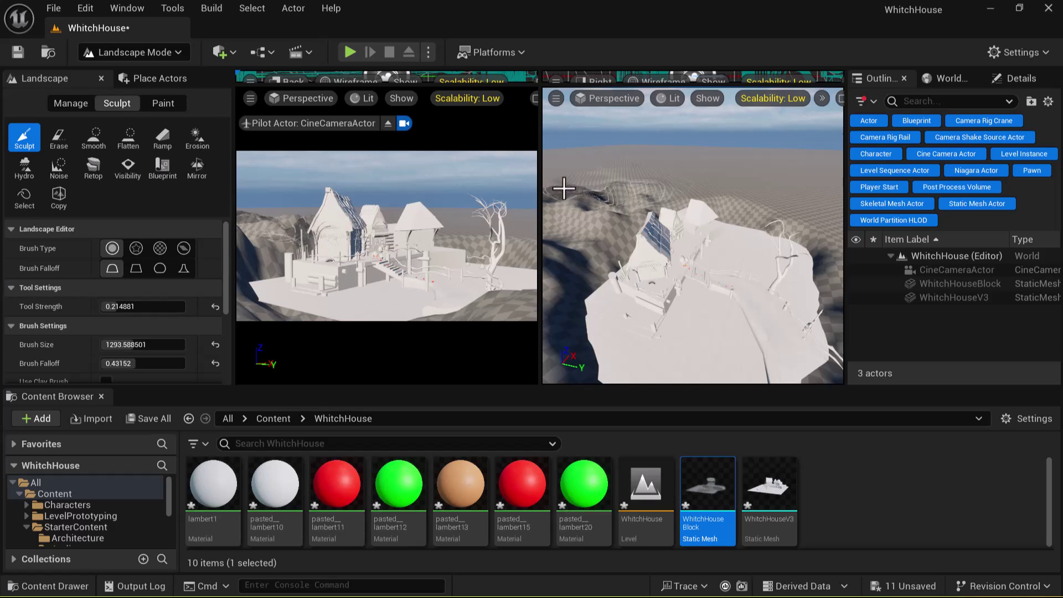
left_click(314, 232)
left_click_drag(314, 231, 294, 218)
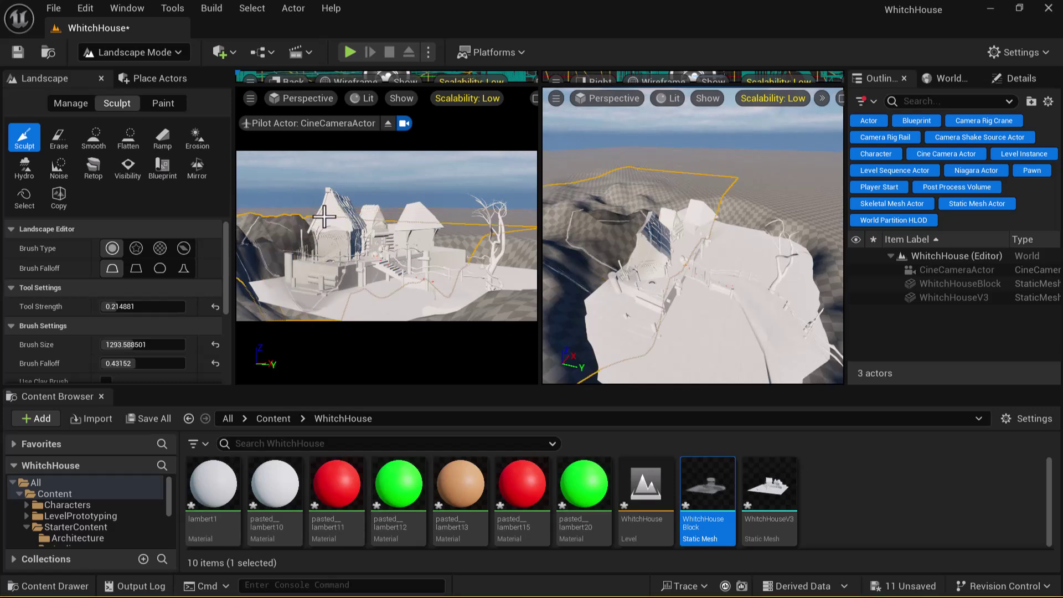
Reduce the Sculpt brush to about 488 and refine the hills beside and behind the main house
key("bracketleft")
key("bracketleft")
key("bracketleft")
key("bracketleft")
key("bracketleft")
key("bracketleft")
key("bracketleft")
key("bracketleft")
key("bracketleft")
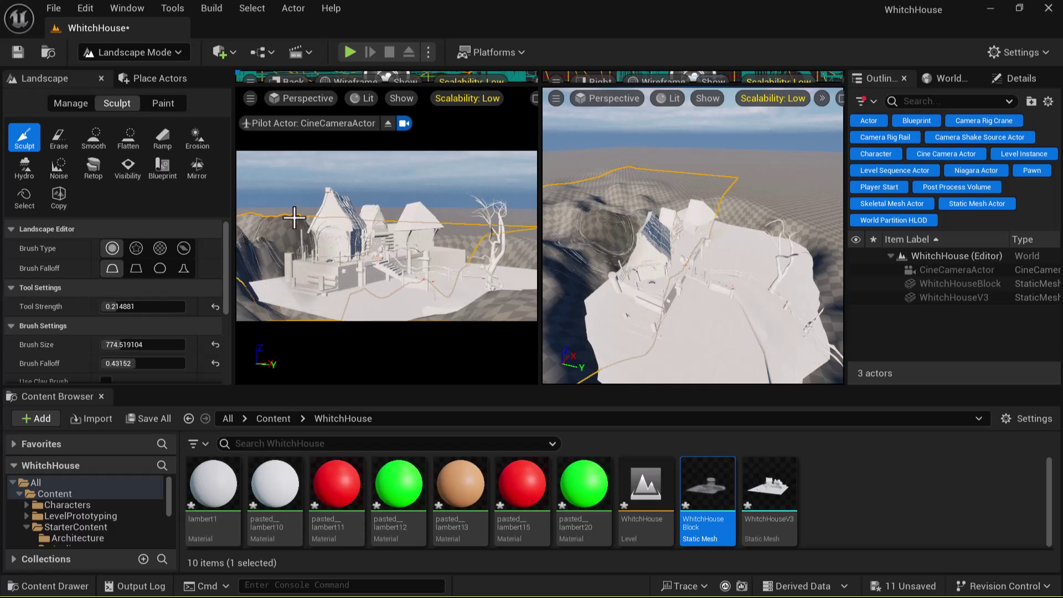
key("bracketleft")
key("bracketleft")
key("bracketleft")
key("bracketleft")
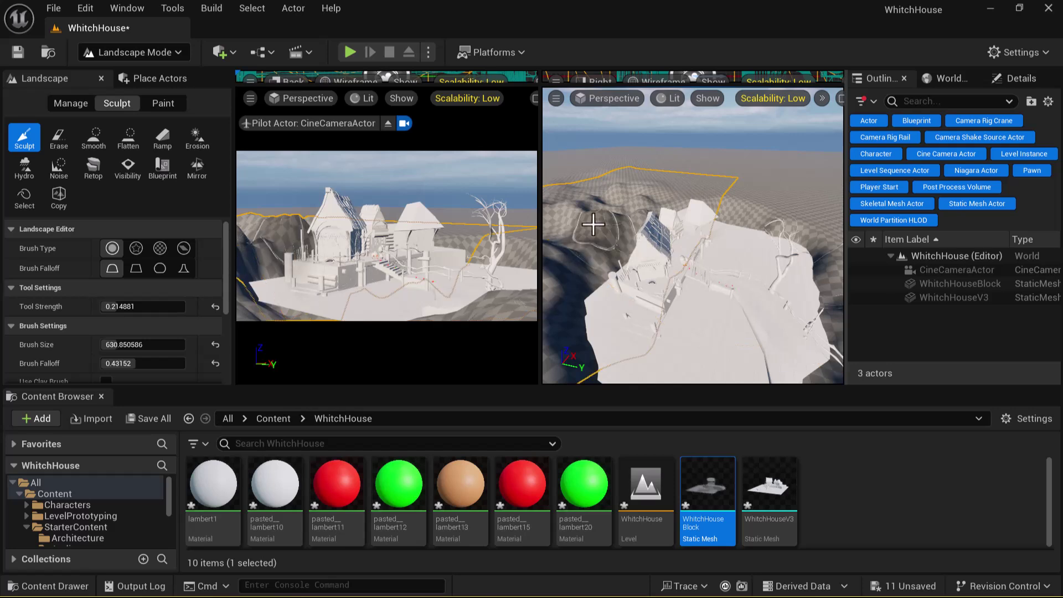
key("bracketleft")
key("bracketleft")
key("bracketleft")
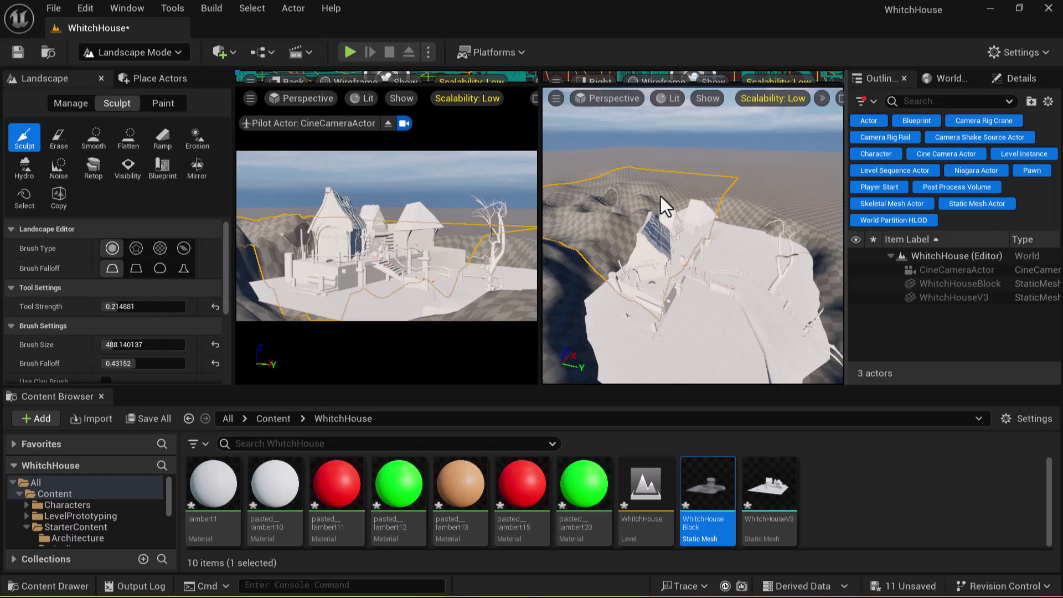
right_click_drag(722, 188, 716, 152)
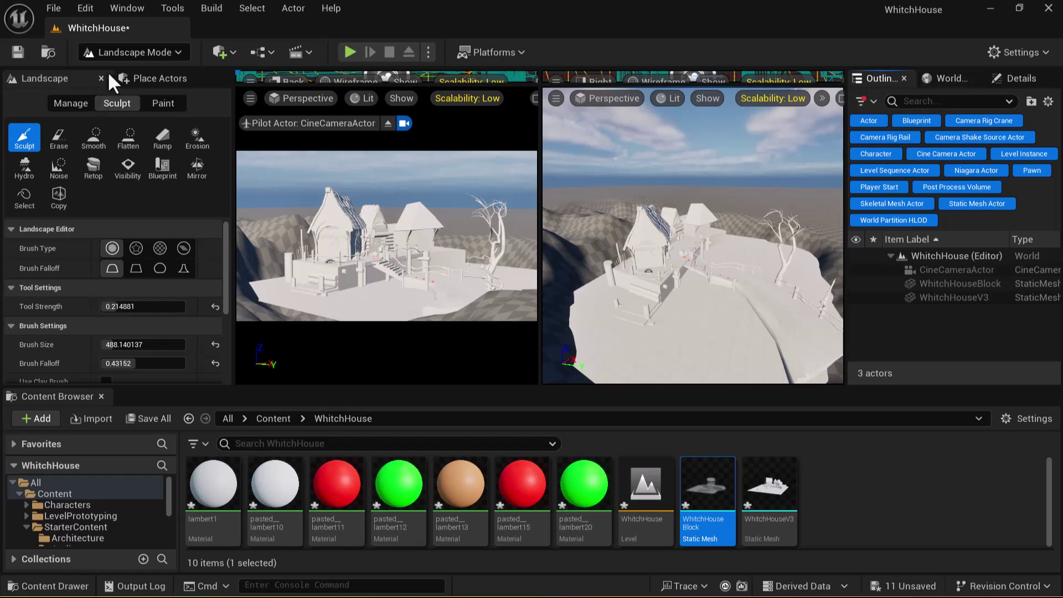
Switch to Selection mode and turn off Lock Actor Movement for the CineCameraActor
left_click(118, 52)
left_click(133, 74)
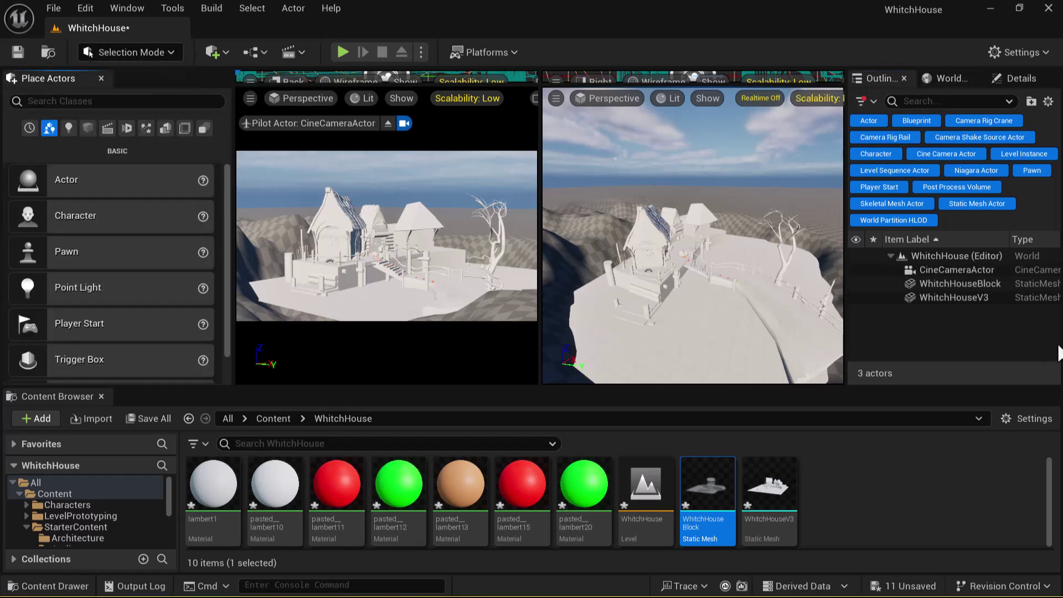
left_click(948, 268)
right_click(948, 268)
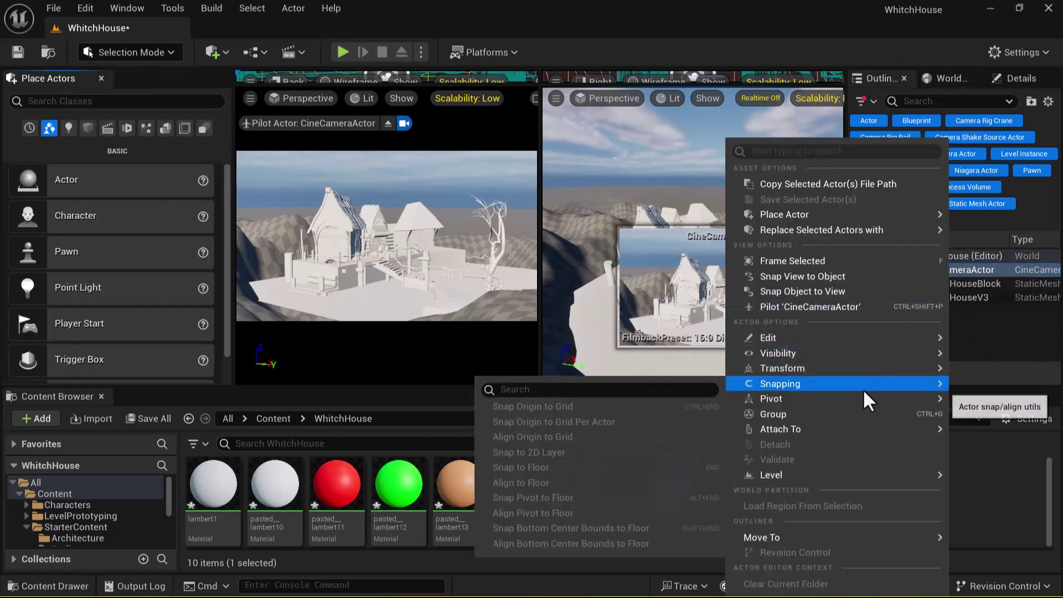
mouse_move(863, 373)
left_click(619, 439)
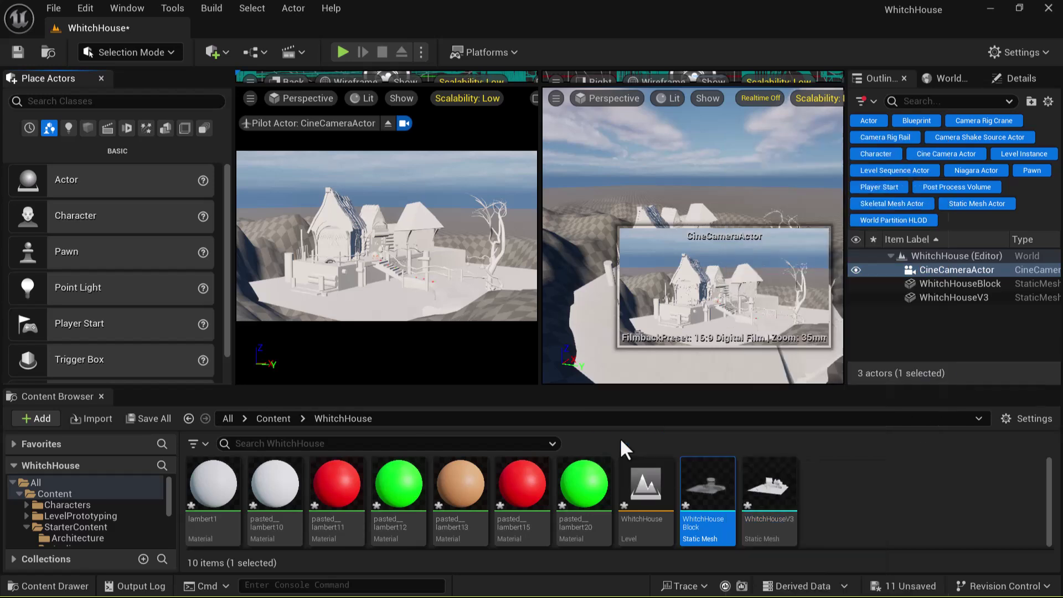
Shift the piloted CineCameraActor down to frame more foreground terrain, and maximise its viewport
middle_click_drag(448, 238, 448, 263)
middle_click_drag(451, 211, 451, 226)
left_click(452, 210)
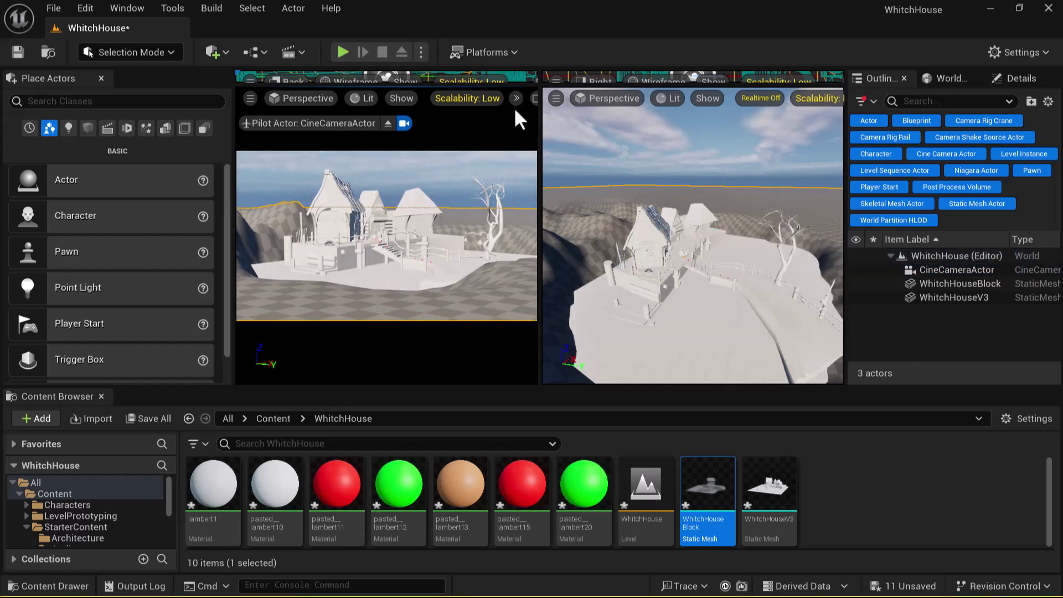
left_click(534, 98)
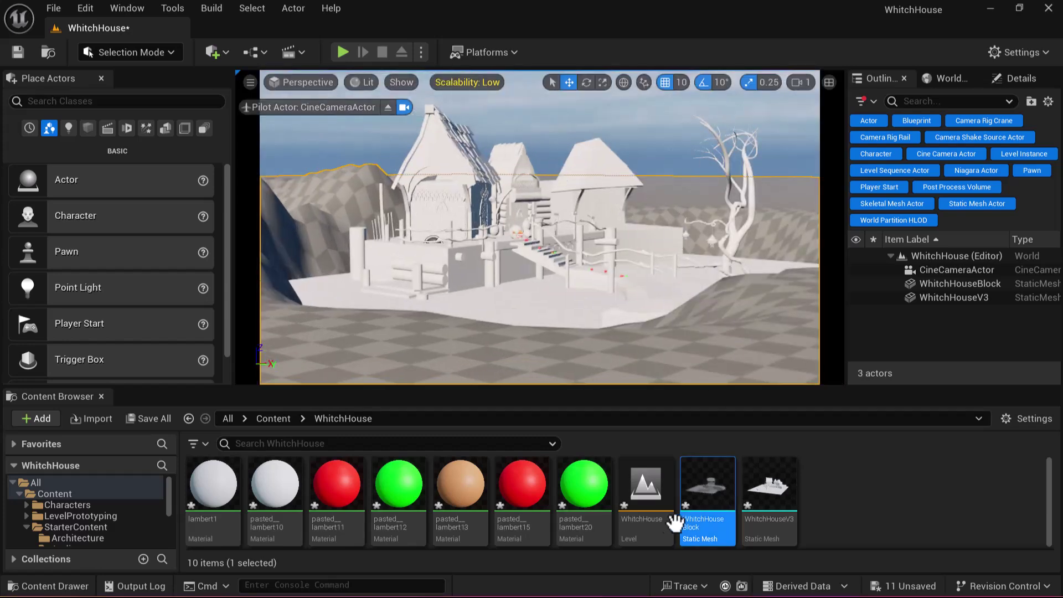
Bring back the reference image, zoom it out to show it whole, and lower the CineCameraActor's angle to match its composition
key("super")
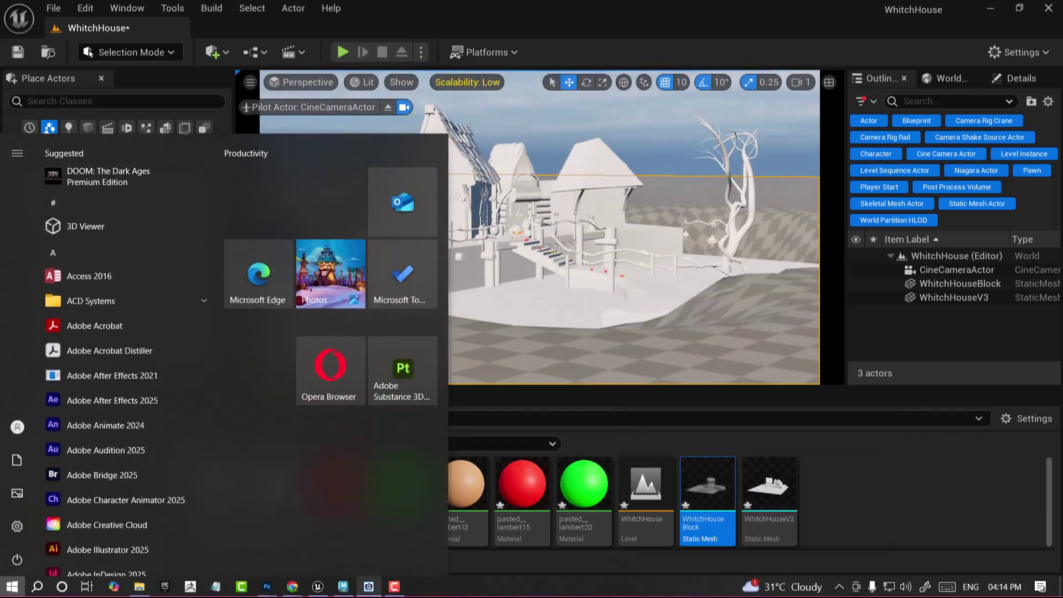
left_click(369, 586)
left_click_drag(532, 270, 556, 243, "alt")
middle_click_drag(556, 242, 578, 241, "alt")
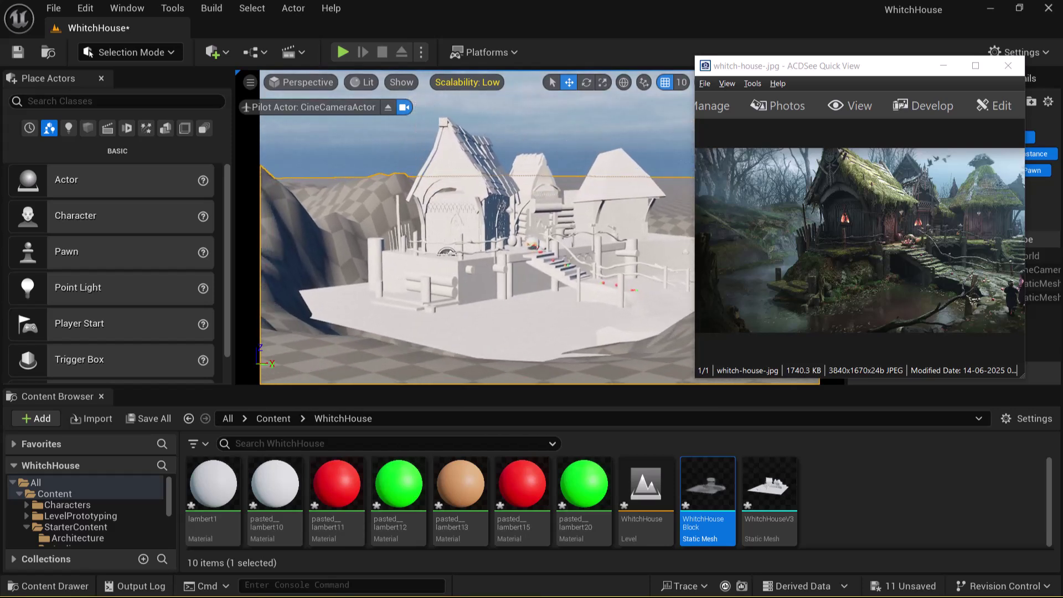
left_click(963, 237)
scroll(960, 238, "down", 1)
left_click_drag(463, 321, 452, 306, "alt")
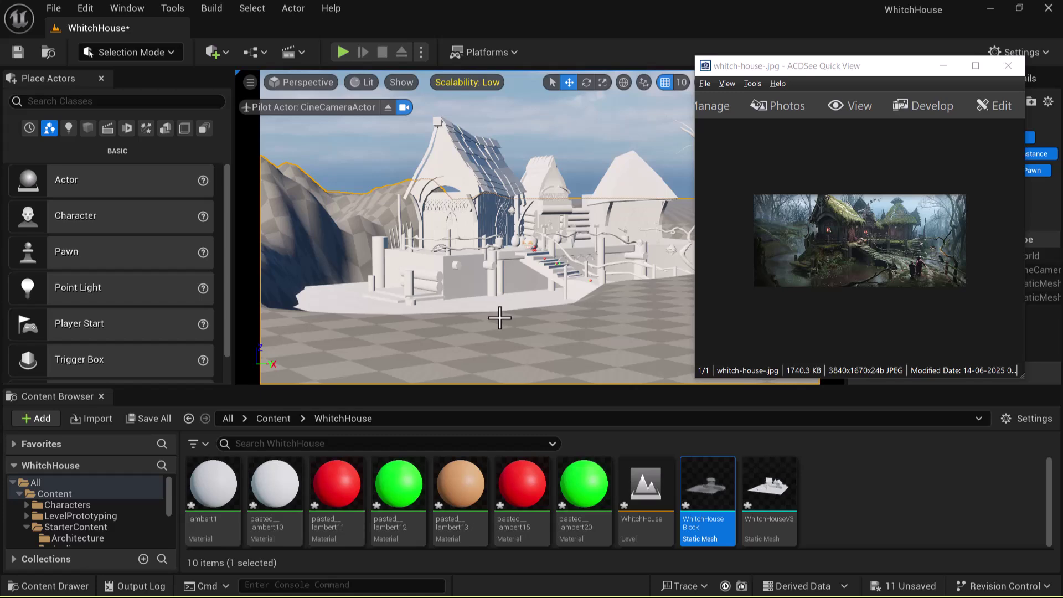
Compare the unobstructed camera view with the reference image by hiding and reopening the image
left_click(944, 65)
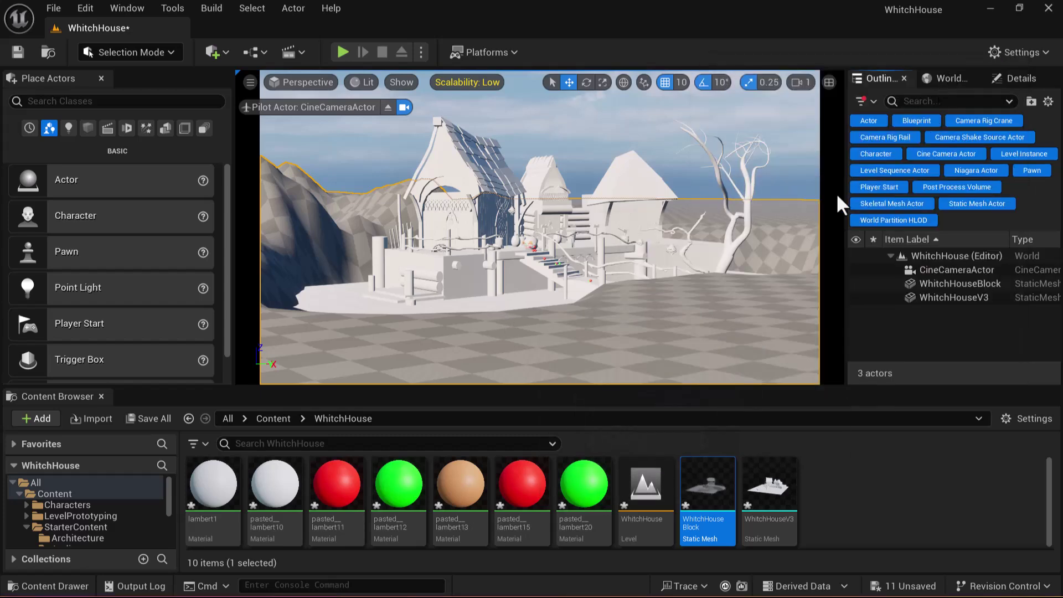
key("super")
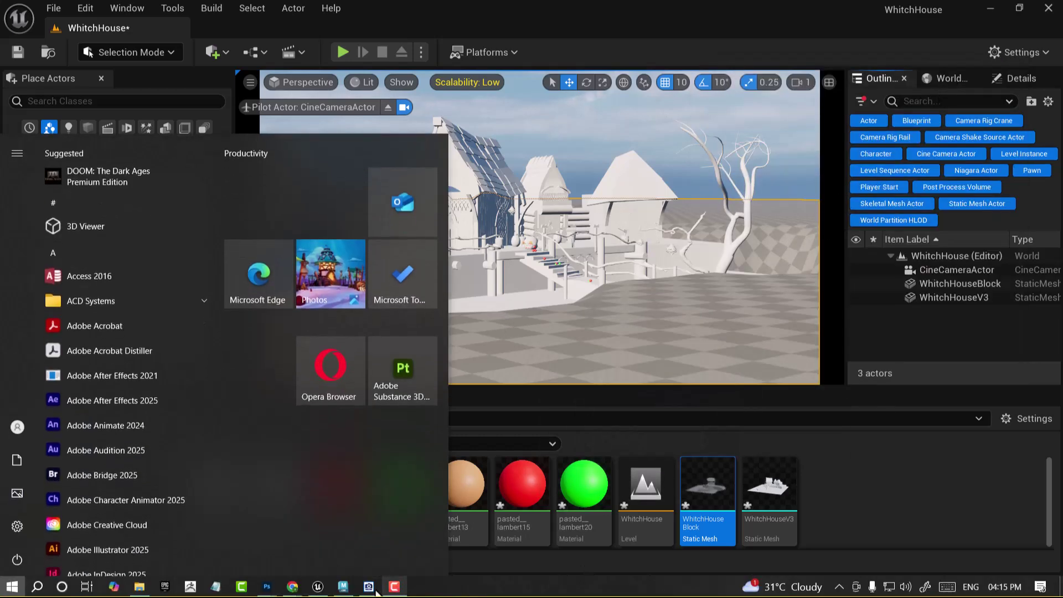
left_click(371, 588)
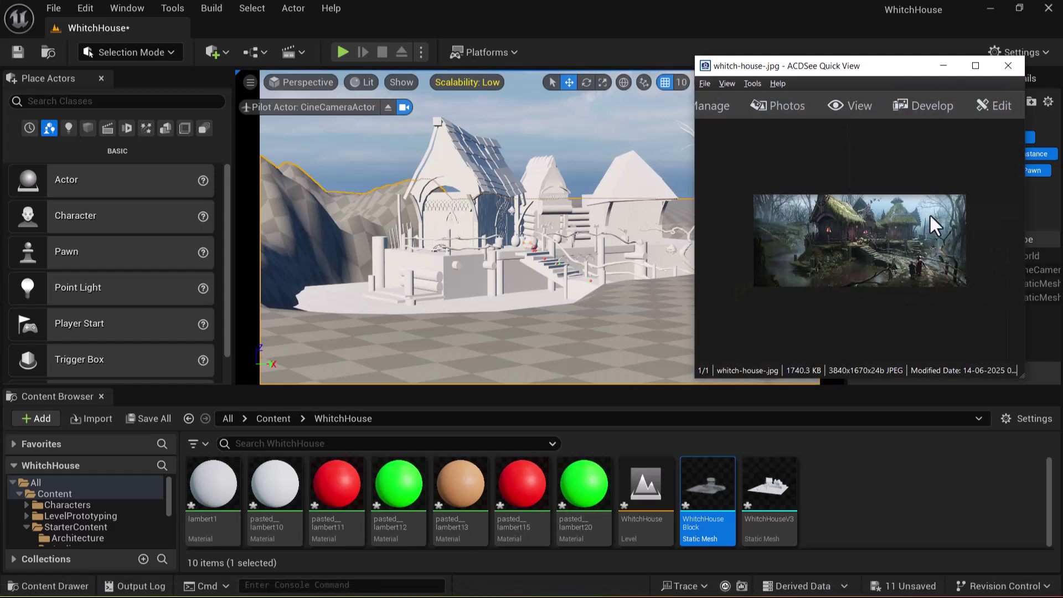
left_click(944, 65)
key("super")
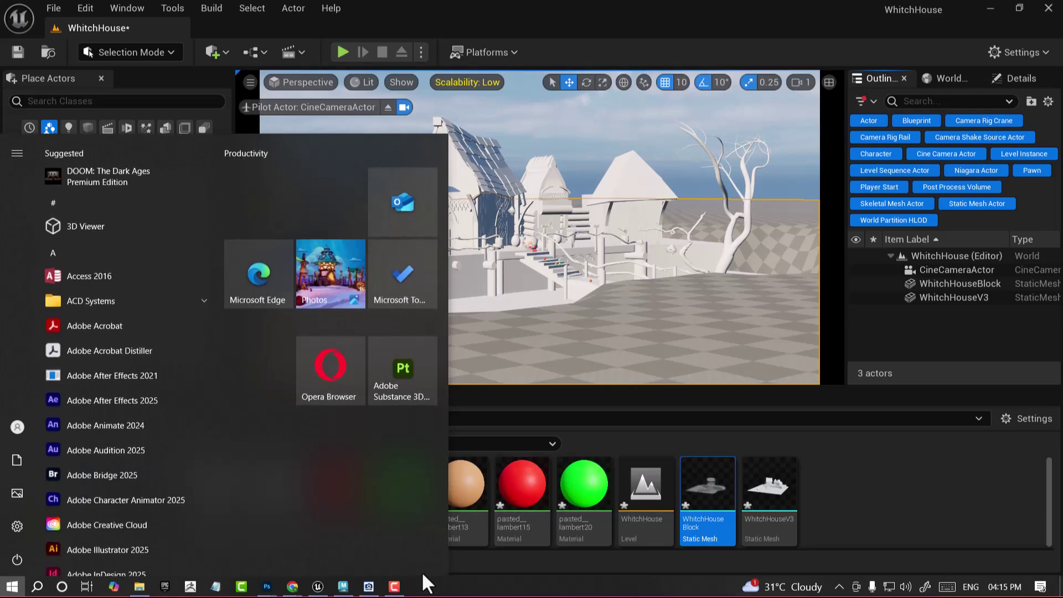